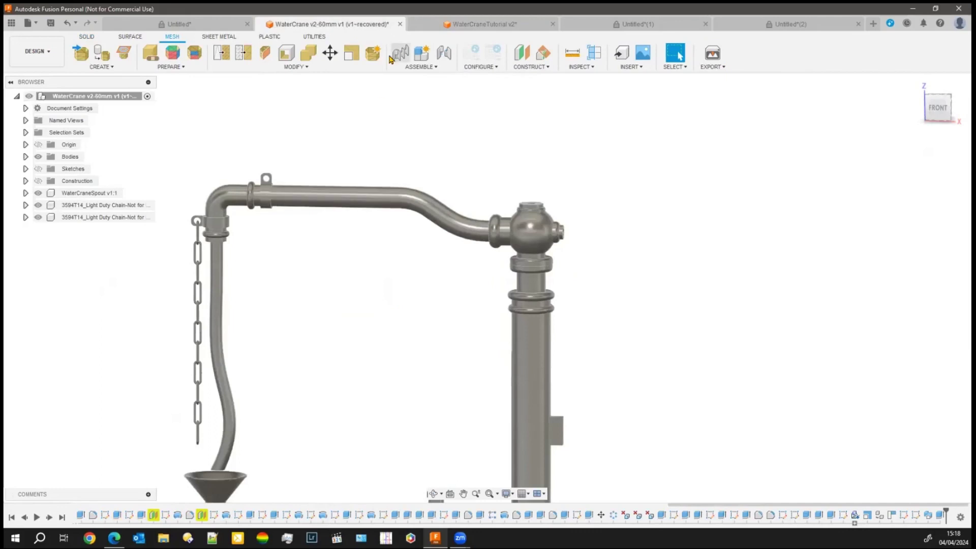
Switch to the WaterCraneTutorial v2 document and hide Body8
{"action": "left_click", "coordinate": [482, 27]}
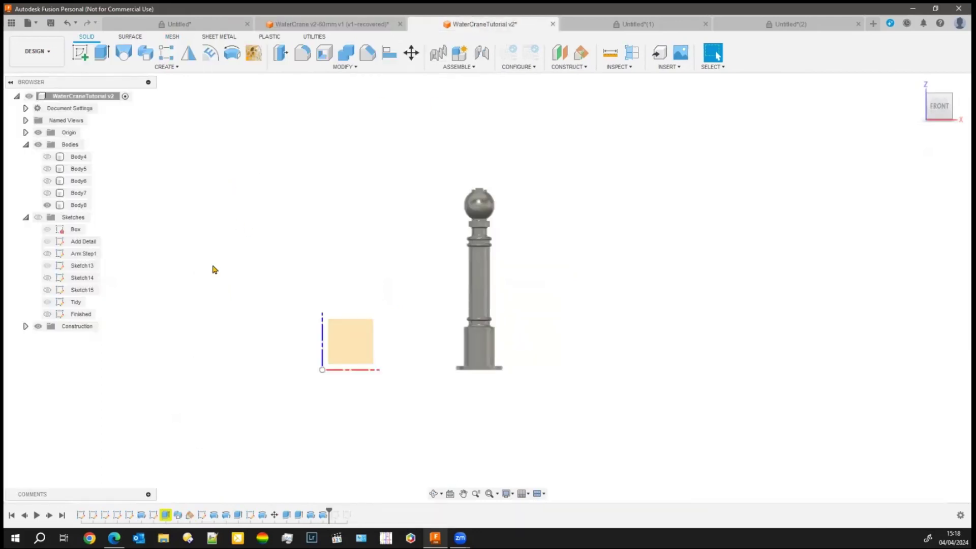
{"action": "left_click", "coordinate": [47, 205]}
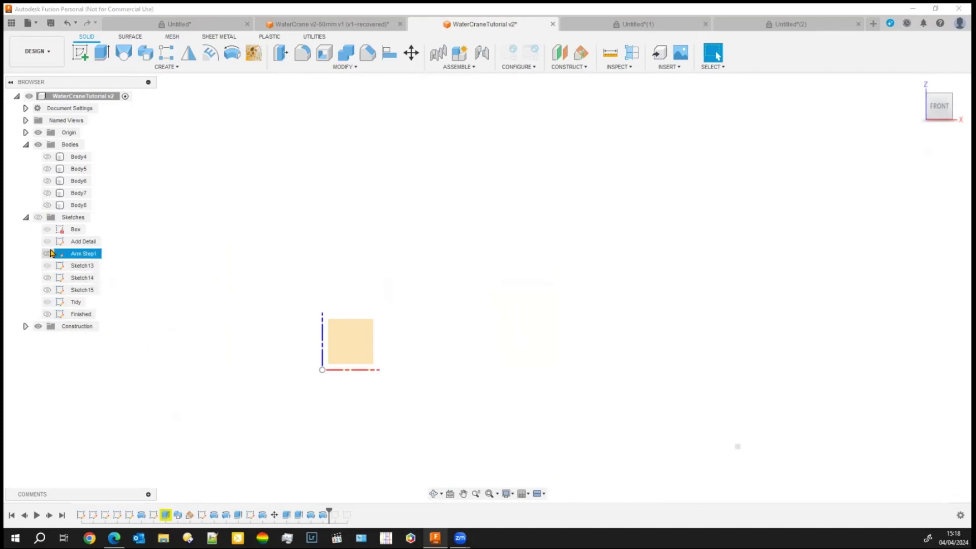
{"action": "mouse_move", "coordinate": [387, 224]}
{"action": "middle_mouse_down"}
{"action": "mouse_move", "coordinate": [396, 200]}
{"action": "mouse_move", "coordinate": [391, 364]}
{"action": "mouse_move", "coordinate": [423, 261]}
{"action": "middle_mouse_up"}
Show the Sketches folder, hide Box, Add Detail, Sketch13 and Tidy so only Arm Step1 remains displayed, and open Arm Step1 for editing
{"action": "left_click", "coordinate": [39, 217]}
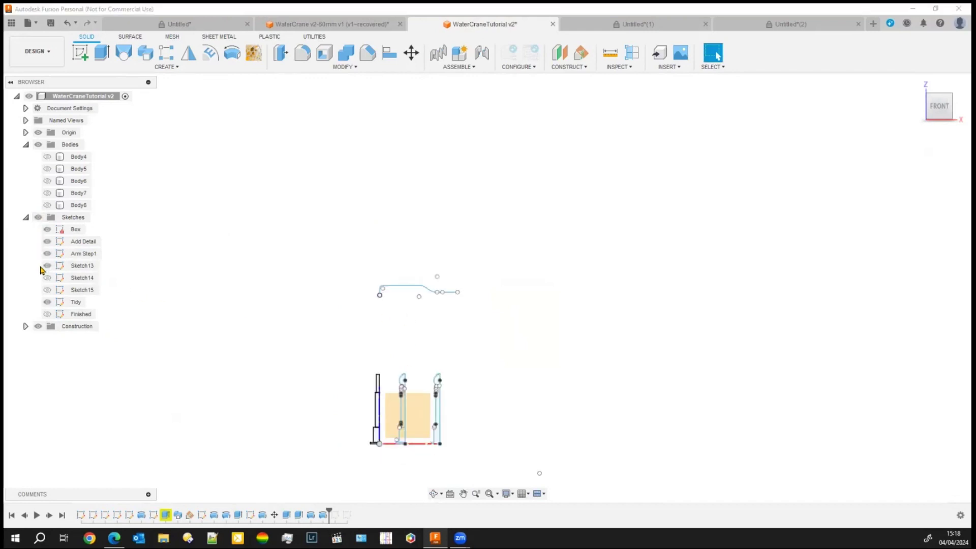
{"action": "left_click", "coordinate": [47, 302]}
{"action": "left_click", "coordinate": [47, 230]}
{"action": "left_click", "coordinate": [48, 241]}
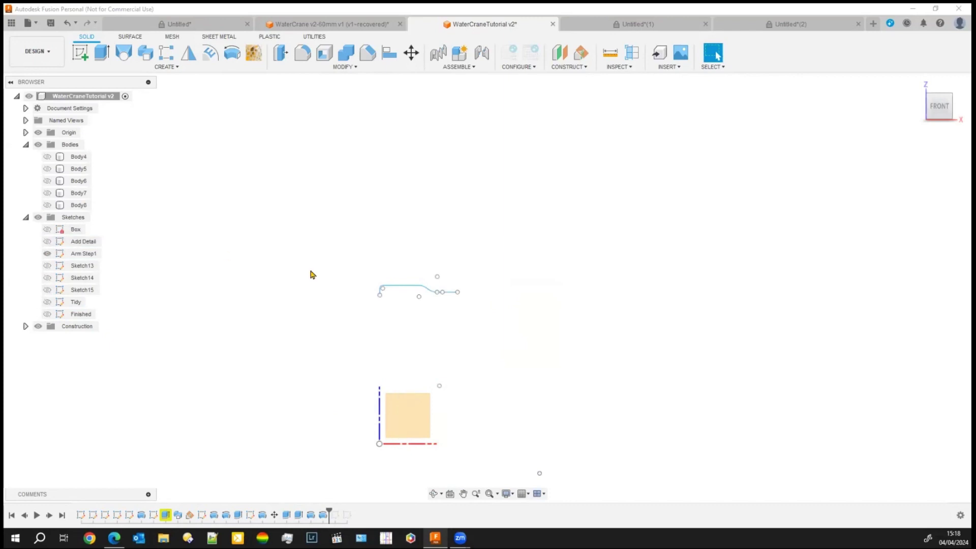
{"action": "scroll", "coordinate": [424, 327], "scroll_direction": "up", "scroll_amount": 5}
{"action": "scroll", "coordinate": [414, 301], "scroll_direction": "up", "scroll_amount": 5}
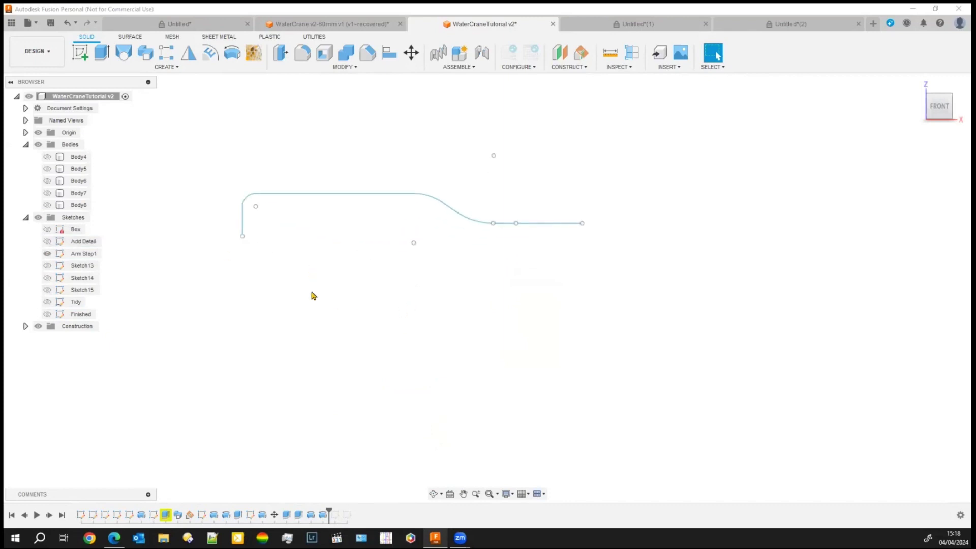
{"action": "middle_click_drag", "start_coordinate": [312, 295], "coordinate": [391, 306]}
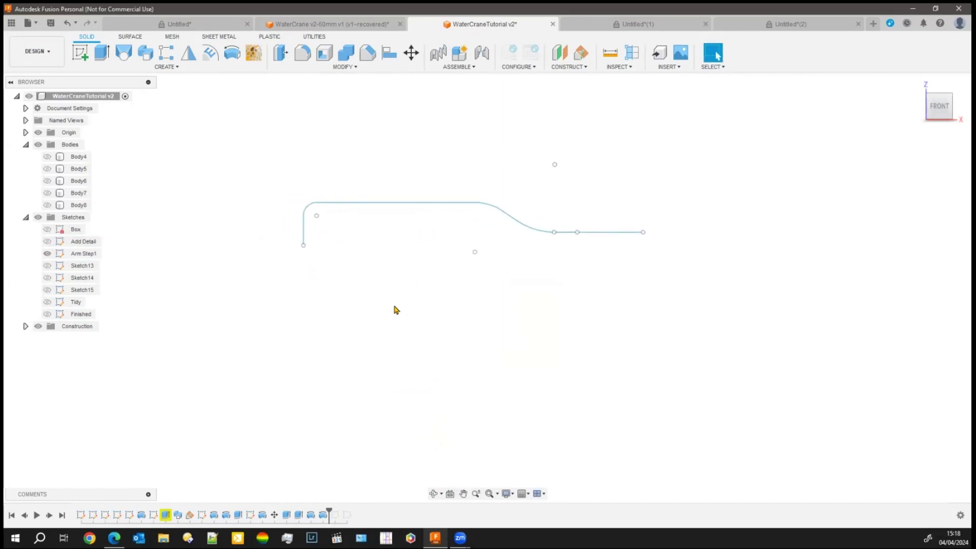
{"action": "right_click", "coordinate": [86, 253]}
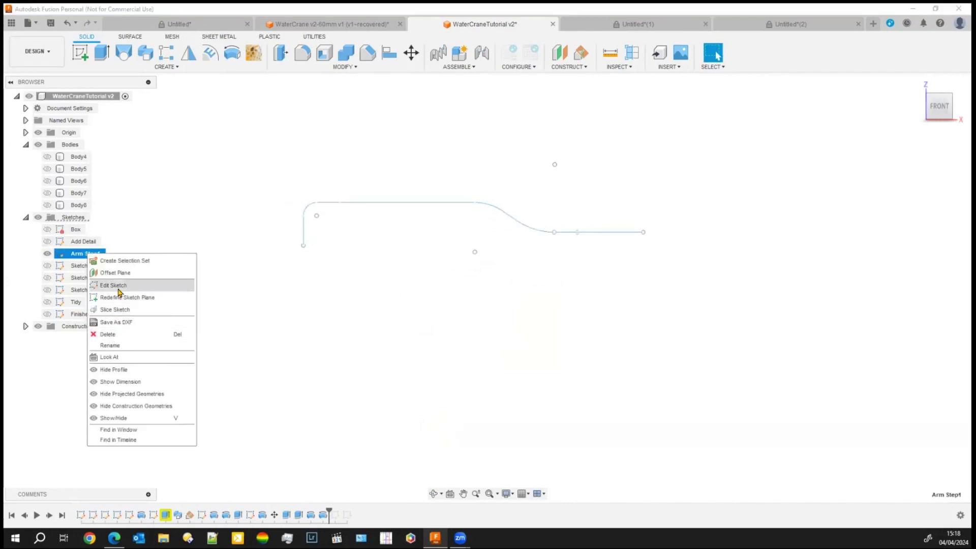
{"action": "key", "text": "Escape"}
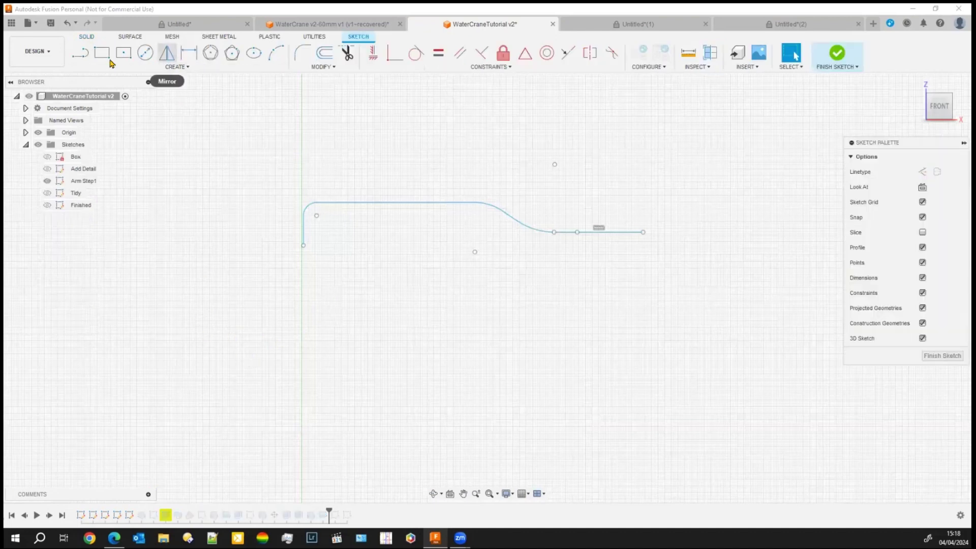
Draw connected lines below the arm profile: about 7 mm upward on the vertical axis, about 27 mm horizontal, a downward diagonal and a final horizontal
{"action": "left_click", "coordinate": [83, 54]}
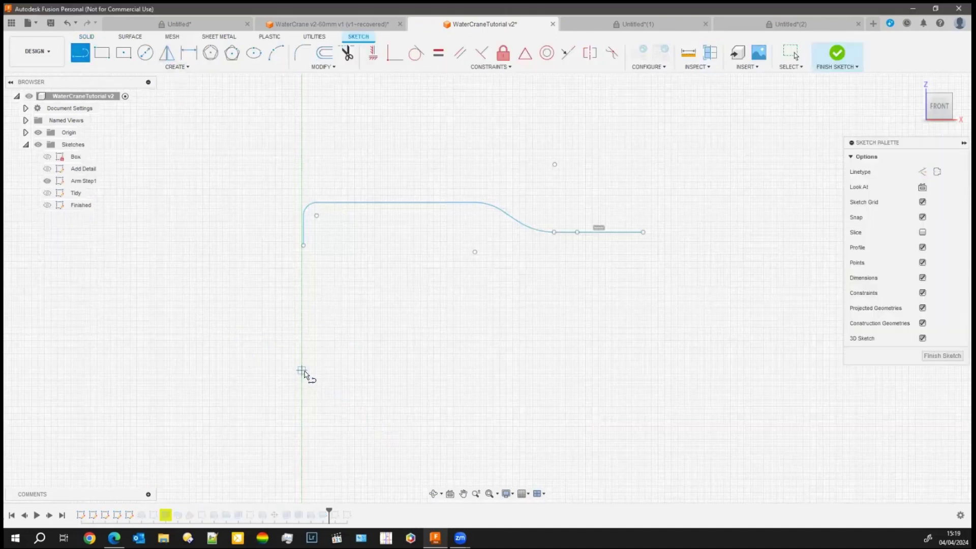
{"action": "left_click", "coordinate": [304, 369]}
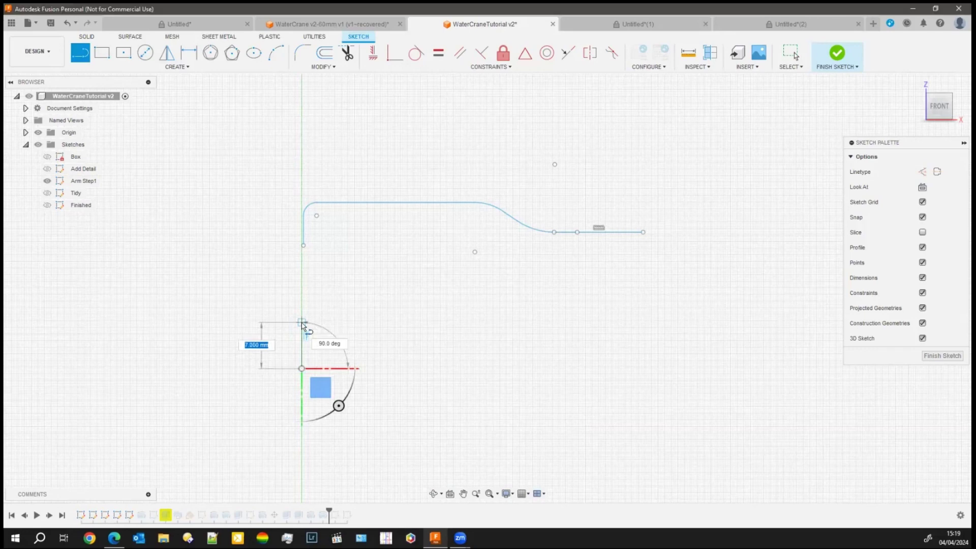
{"action": "left_click", "coordinate": [304, 323]}
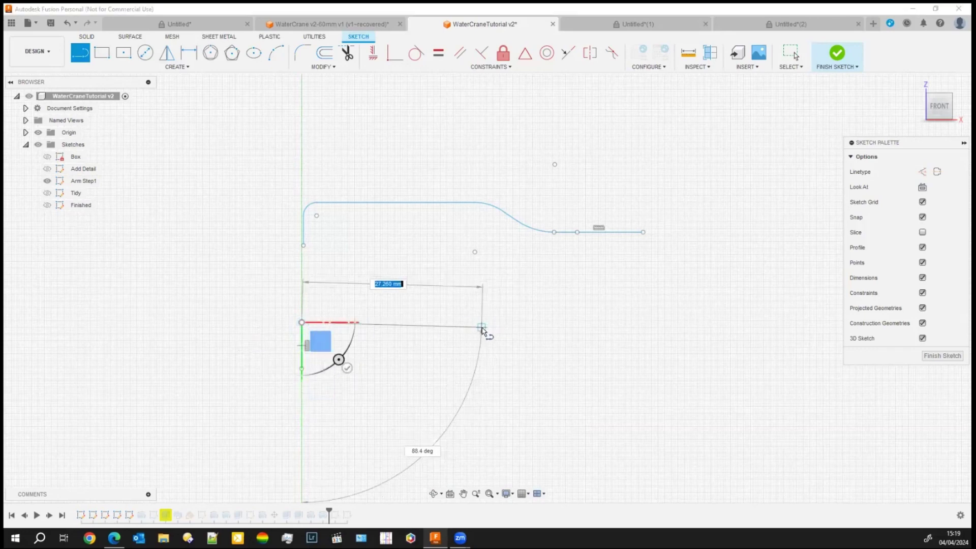
{"action": "left_click", "coordinate": [484, 322]}
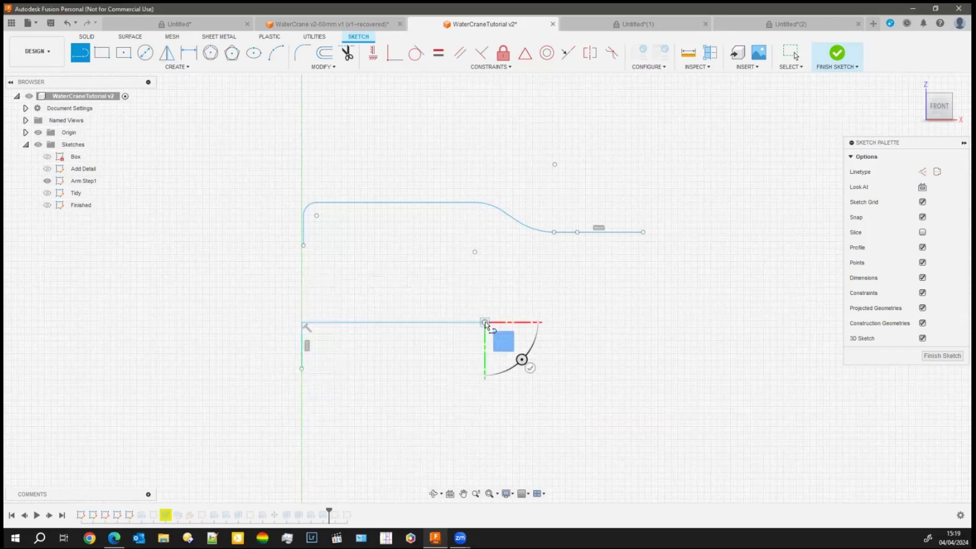
{"action": "left_click", "coordinate": [559, 362]}
{"action": "left_click", "coordinate": [646, 361]}
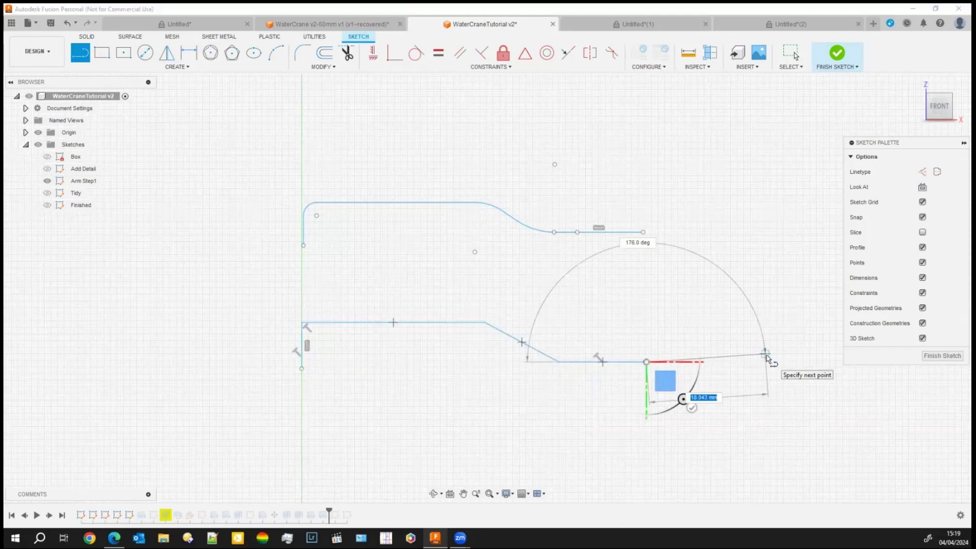
{"action": "key", "text": "Escape"}
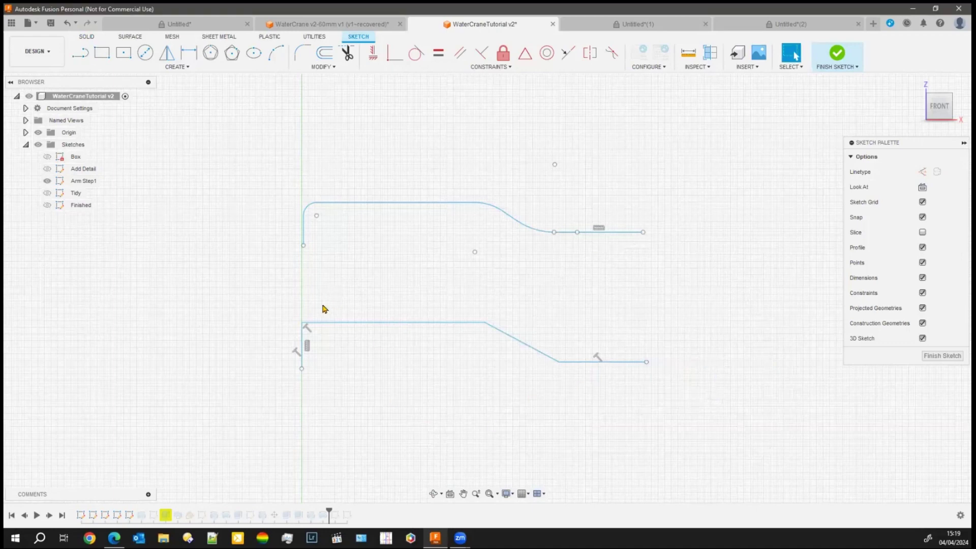
Try to fillet the corner between the new vertical line and the upper horizontal line with a 1 mm radius
{"action": "left_click", "coordinate": [297, 56]}
{"action": "scroll", "coordinate": [325, 177], "scroll_direction": "up", "scroll_amount": 1}
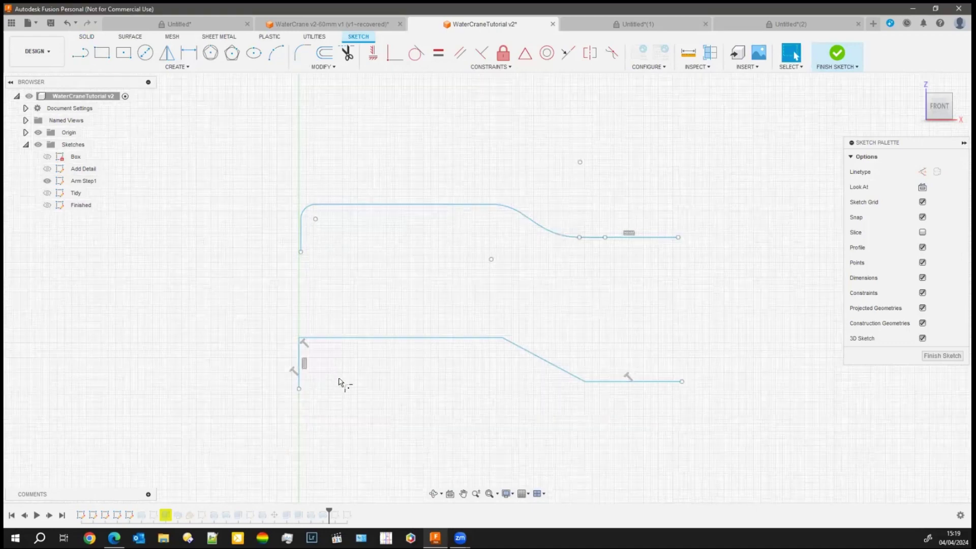
{"action": "left_click", "coordinate": [331, 337]}
{"action": "left_click", "coordinate": [299, 356]}
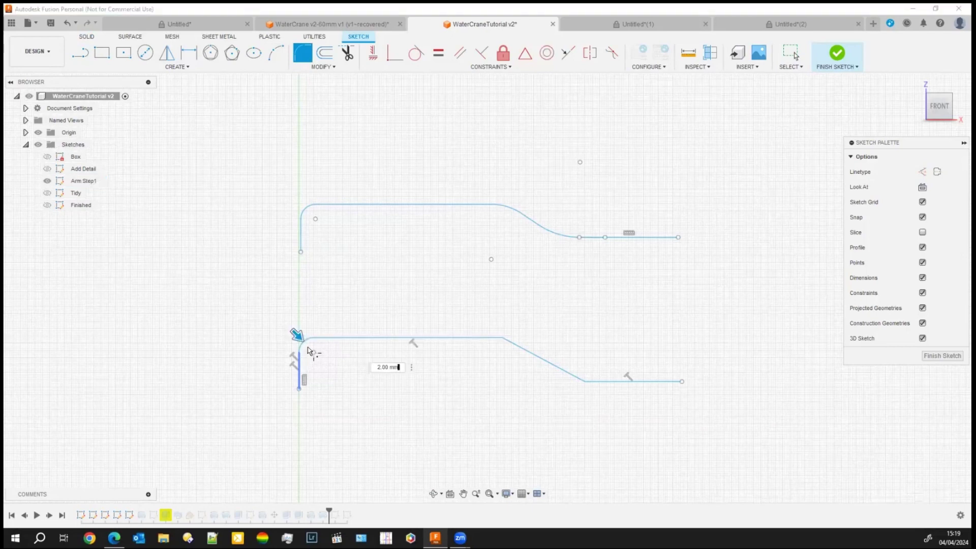
{"action": "left_click", "coordinate": [292, 328]}
{"action": "type", "text": "1"}
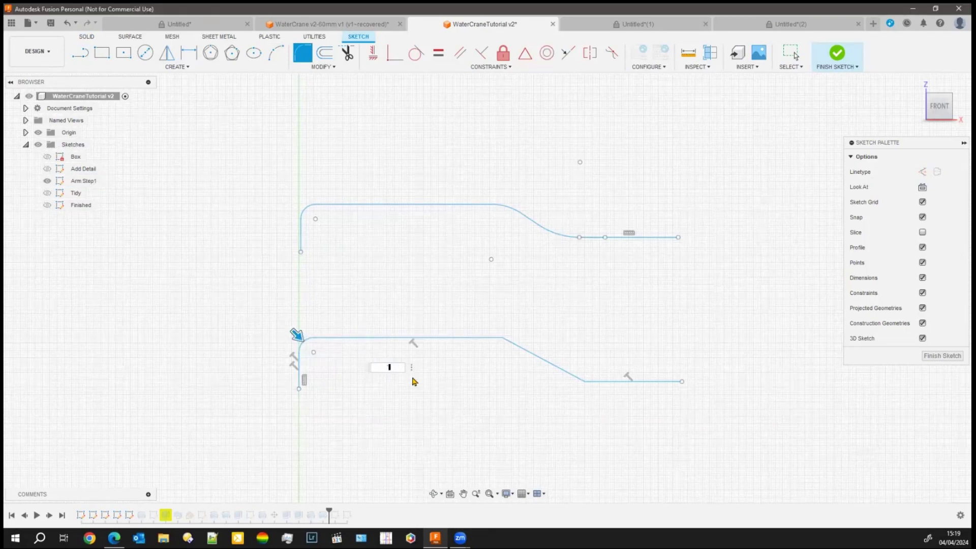
{"action": "key", "text": "Return"}
{"action": "middle_click_drag", "start_coordinate": [469, 296], "coordinate": [431, 274]}
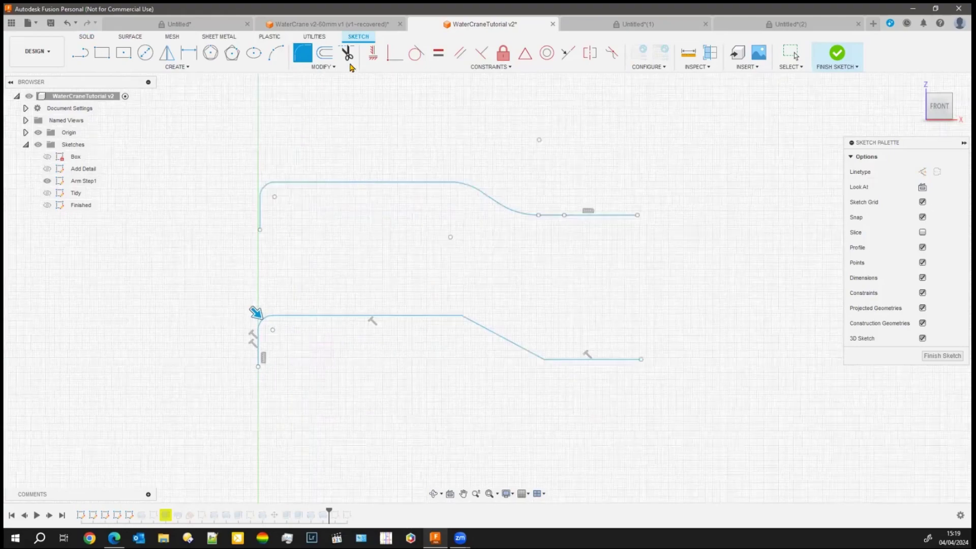
{"action": "key", "text": "Escape"}
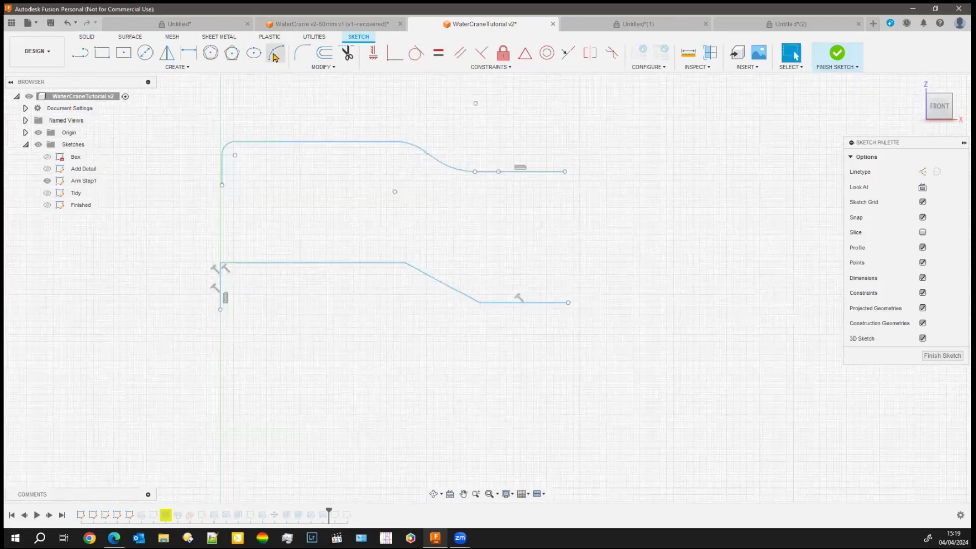
Draw a downward-bulging three-point arc from the upper end of the diagonal line to a point about midway along it
{"action": "left_click", "coordinate": [275, 52]}
{"action": "scroll", "coordinate": [365, 281], "scroll_direction": "up", "scroll_amount": 2}
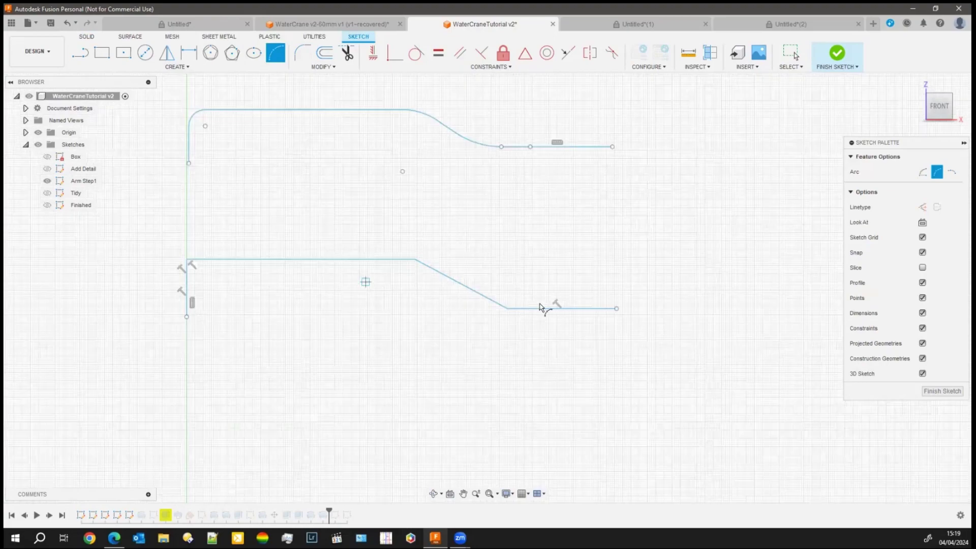
{"action": "scroll", "coordinate": [545, 289], "scroll_direction": "up", "scroll_amount": 2}
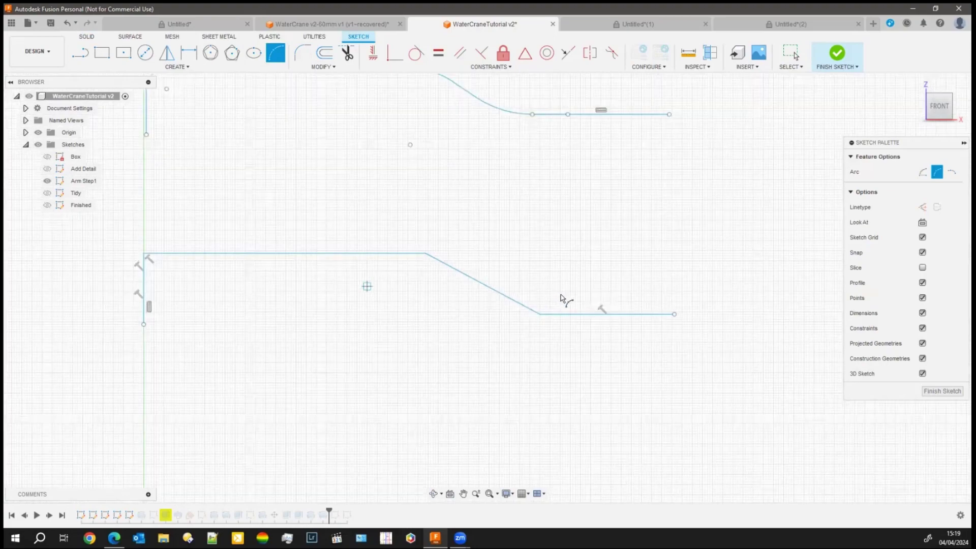
{"action": "scroll", "coordinate": [557, 297], "scroll_direction": "up", "scroll_amount": 2}
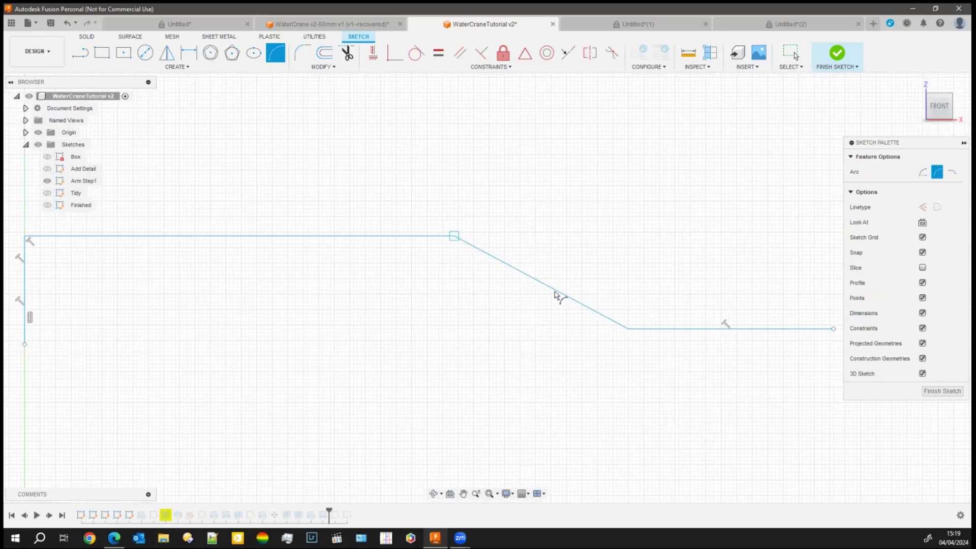
{"action": "left_click", "coordinate": [454, 236]}
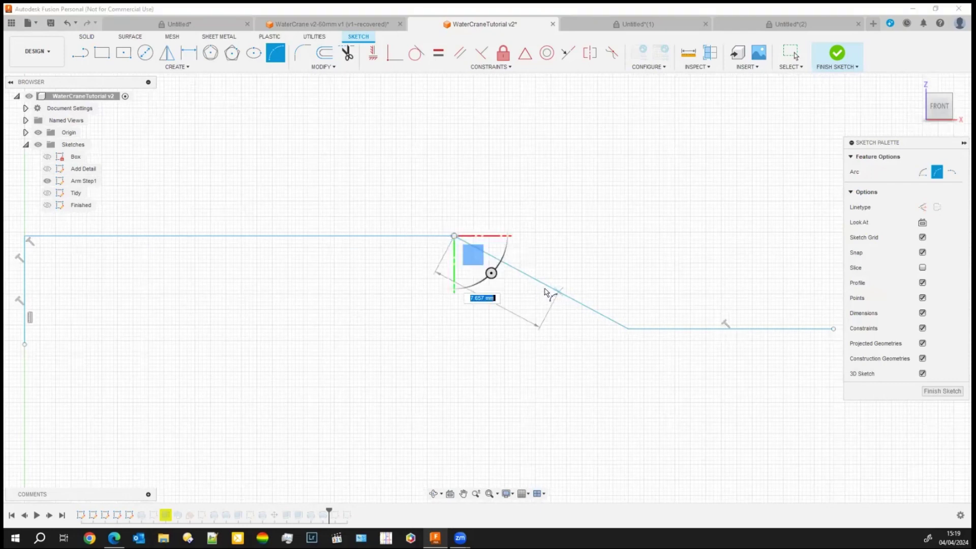
{"action": "left_click", "coordinate": [543, 289]}
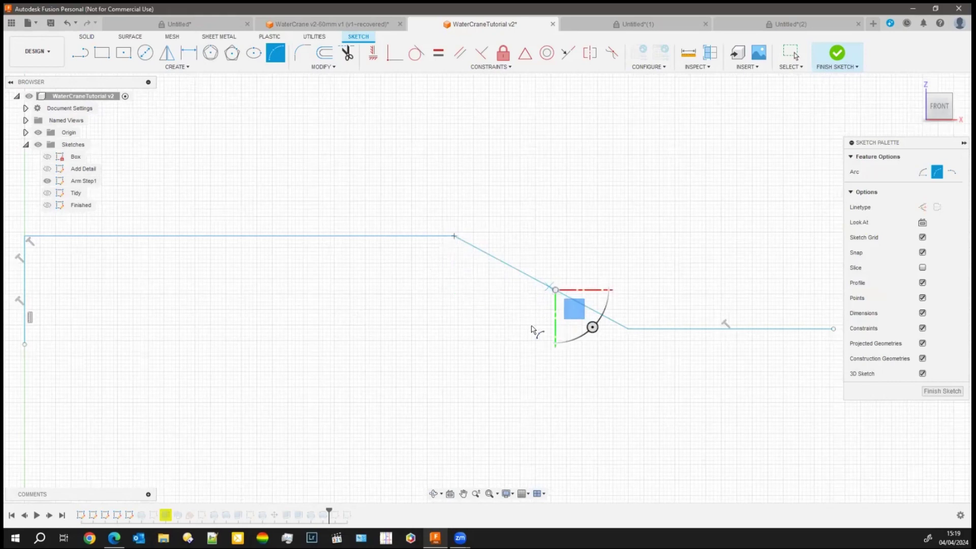
{"action": "left_click", "coordinate": [437, 119]}
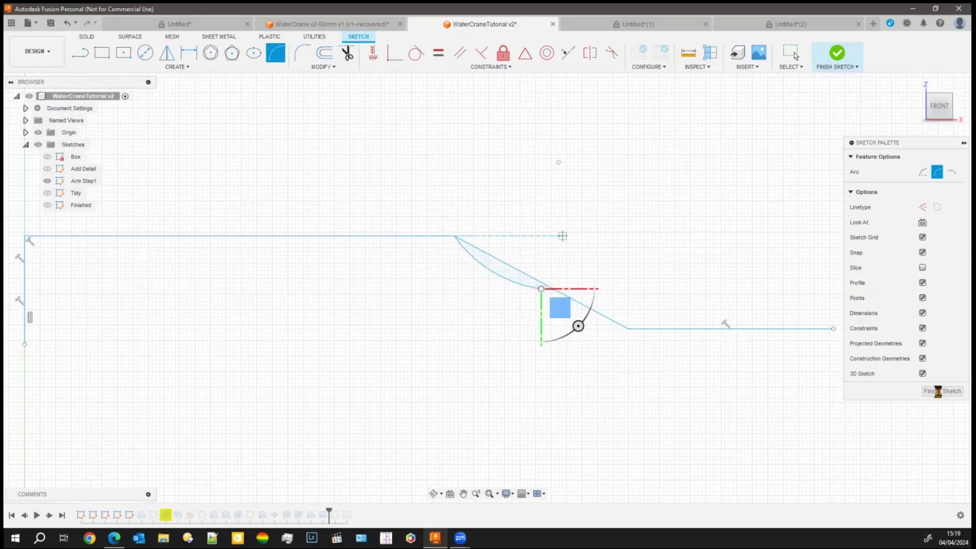
{"action": "key", "text": "Escape"}
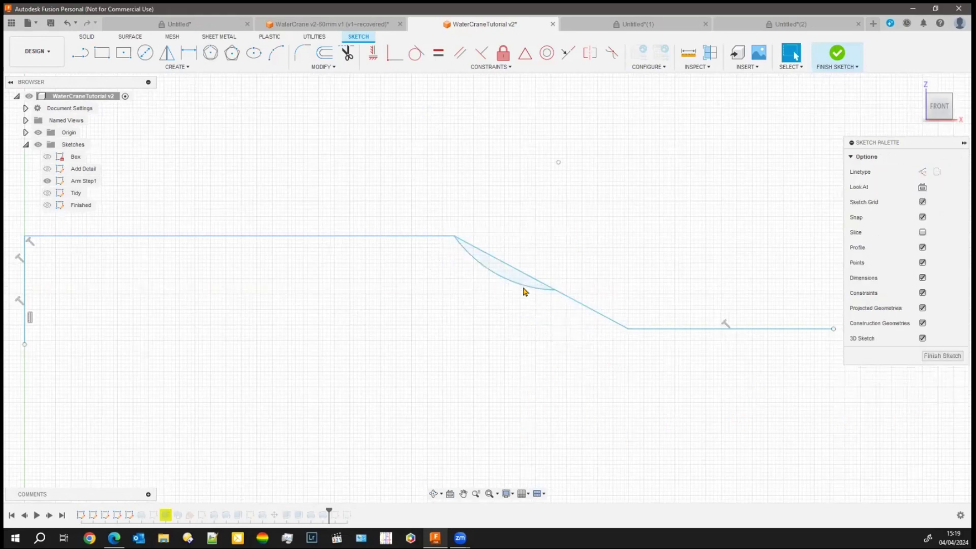
Delete the practice line chain and its arc below the original arm profile
{"action": "scroll", "coordinate": [518, 266], "scroll_direction": "down", "scroll_amount": 5}
{"action": "left_click_drag", "start_coordinate": [288, 244], "coordinate": [695, 366]}
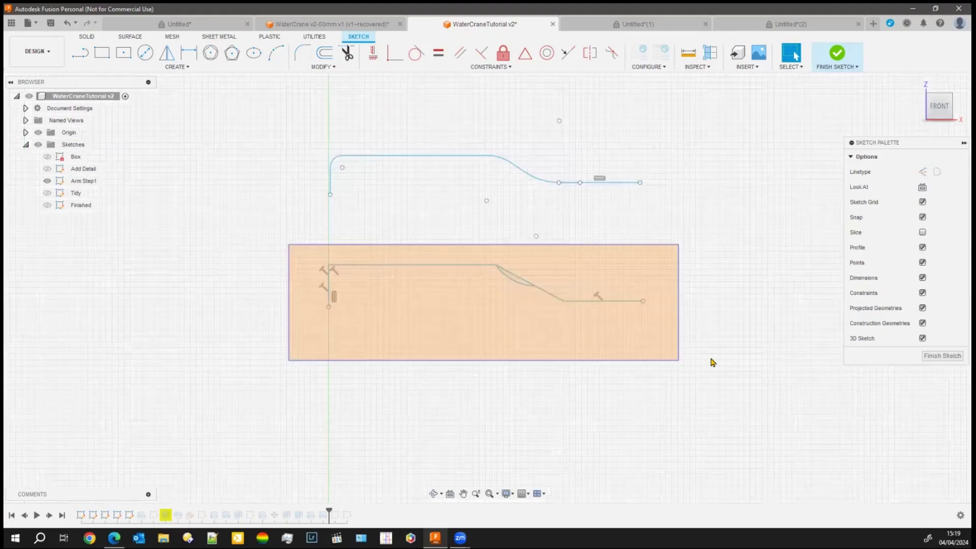
{"action": "key", "text": "Delete"}
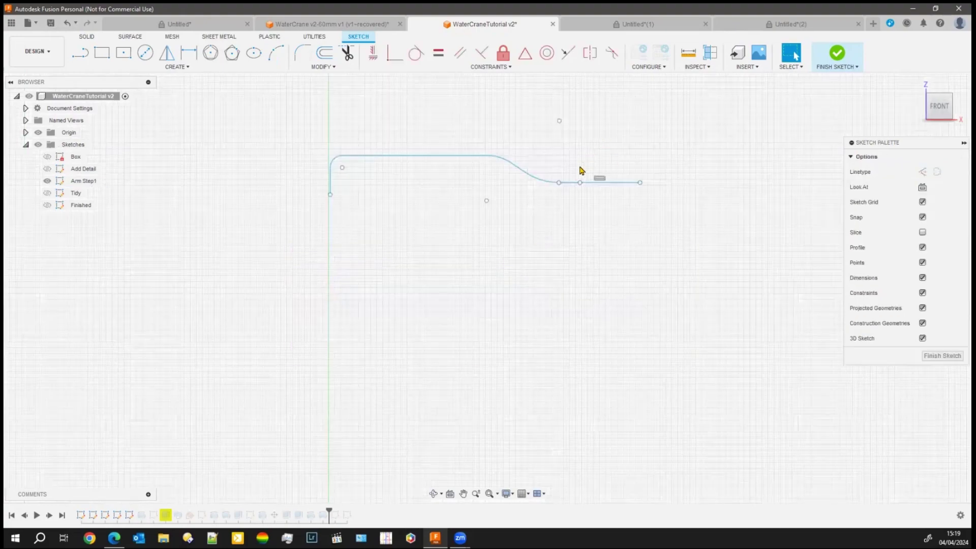
Trace the upper curve of the original arm's bend with a three-point arc starting at the end of the long horizontal line
{"action": "scroll", "coordinate": [321, 175], "scroll_direction": "up", "scroll_amount": 1}
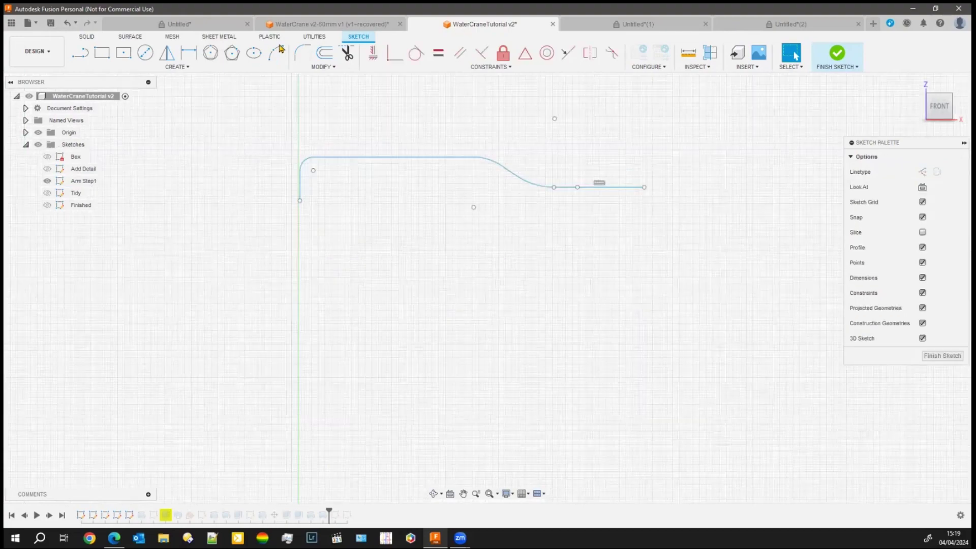
{"action": "scroll", "coordinate": [347, 169], "scroll_direction": "up", "scroll_amount": 6}
{"action": "left_click", "coordinate": [346, 165]}
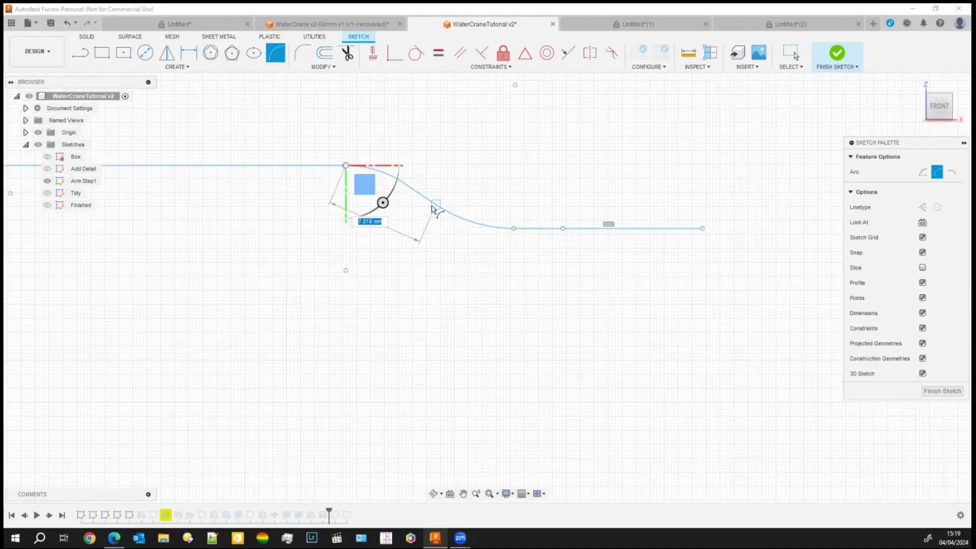
{"action": "left_click", "coordinate": [434, 203]}
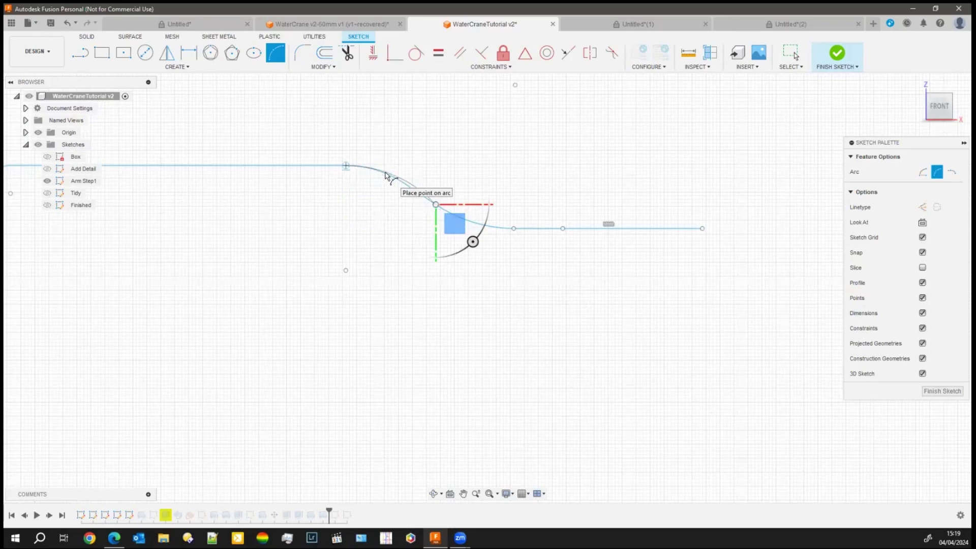
{"action": "left_click", "coordinate": [385, 173]}
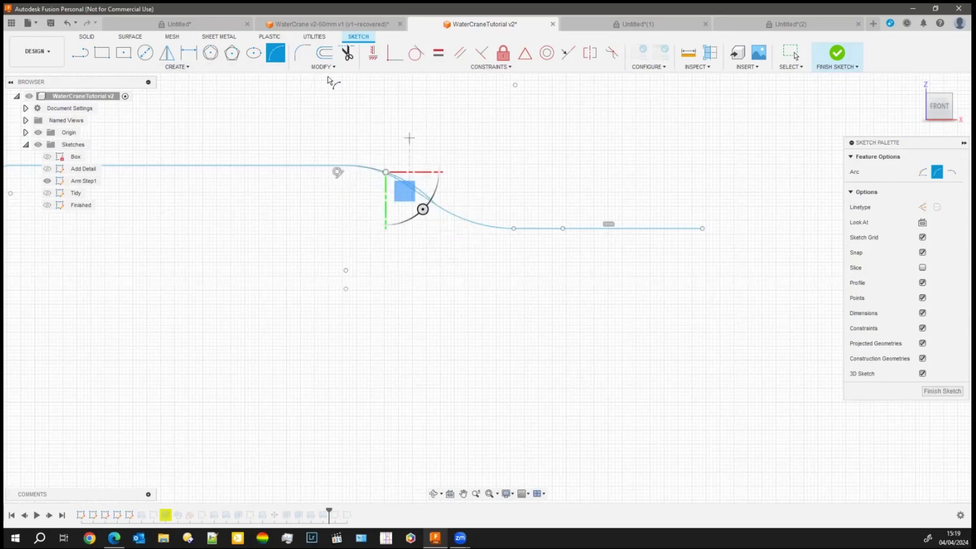
Trace the lower curve of the arm's bend with a second three-point arc and discard both traced arcs
{"action": "scroll", "coordinate": [410, 261], "scroll_direction": "up", "scroll_amount": 2}
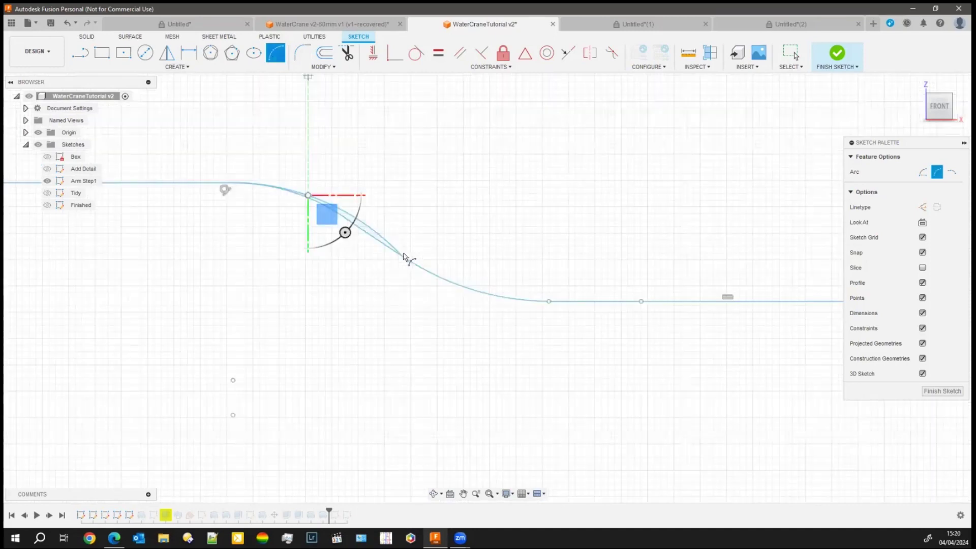
{"action": "left_click", "coordinate": [549, 301]}
{"action": "left_click", "coordinate": [501, 296]}
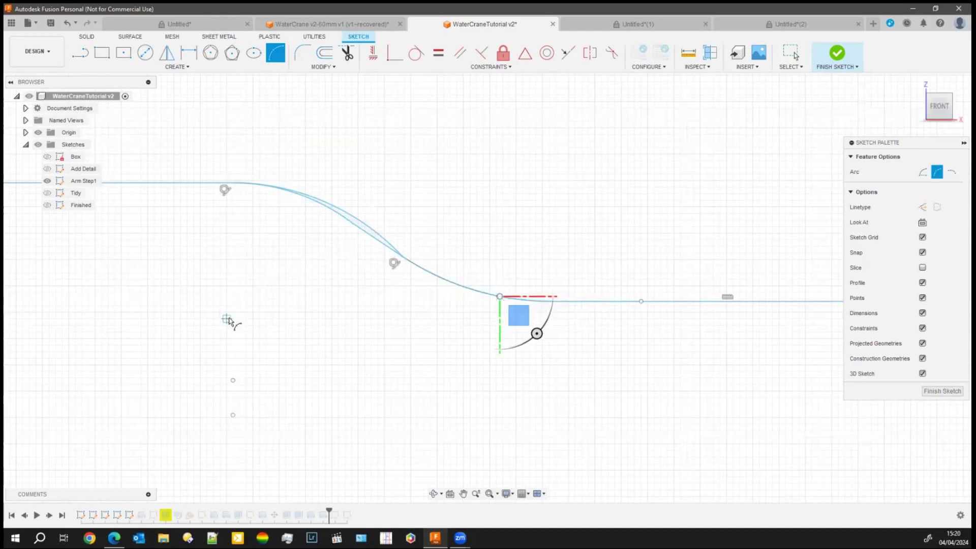
{"action": "key", "text": "Escape"}
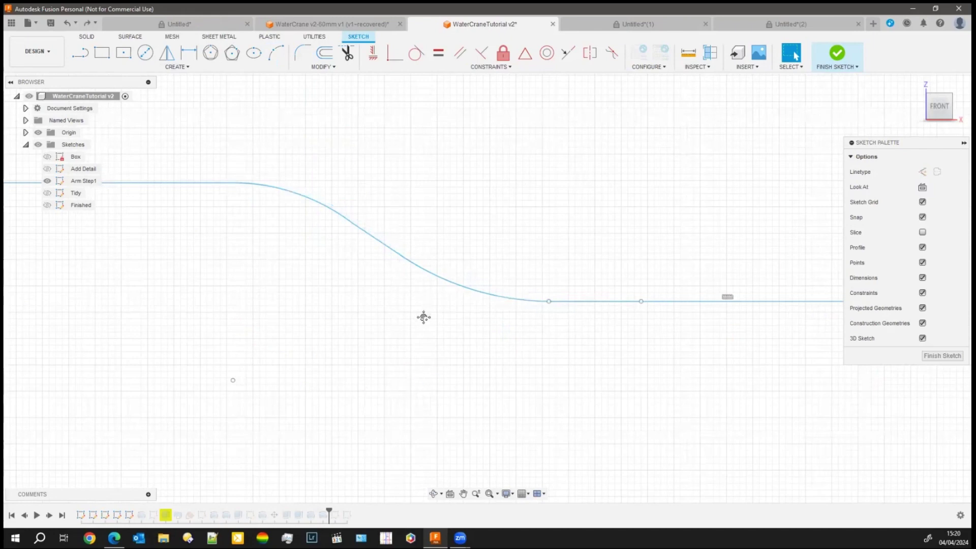
{"action": "scroll", "coordinate": [436, 362], "scroll_direction": "down", "scroll_amount": 1}
{"action": "scroll", "coordinate": [275, 380], "scroll_direction": "down", "scroll_amount": 2}
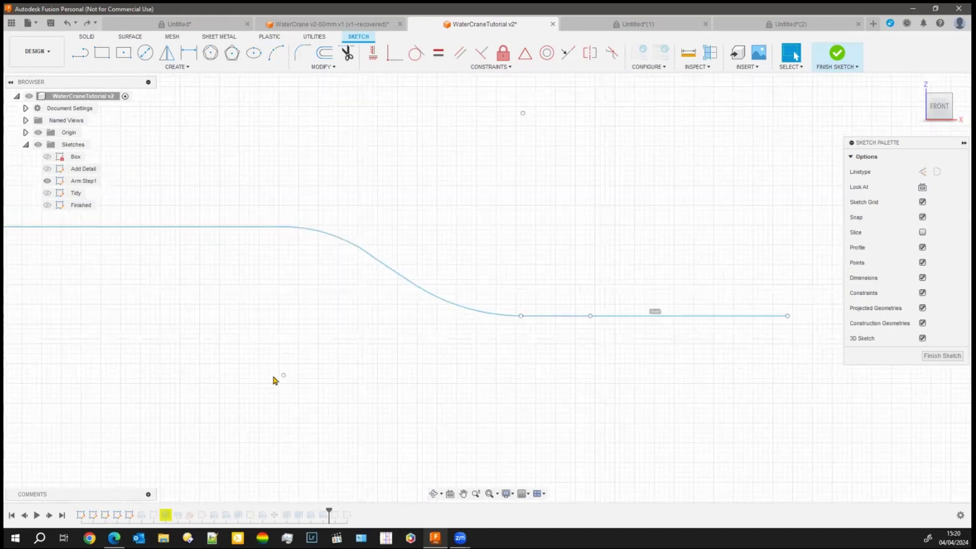
{"action": "scroll", "coordinate": [257, 359], "scroll_direction": "down", "scroll_amount": 2}
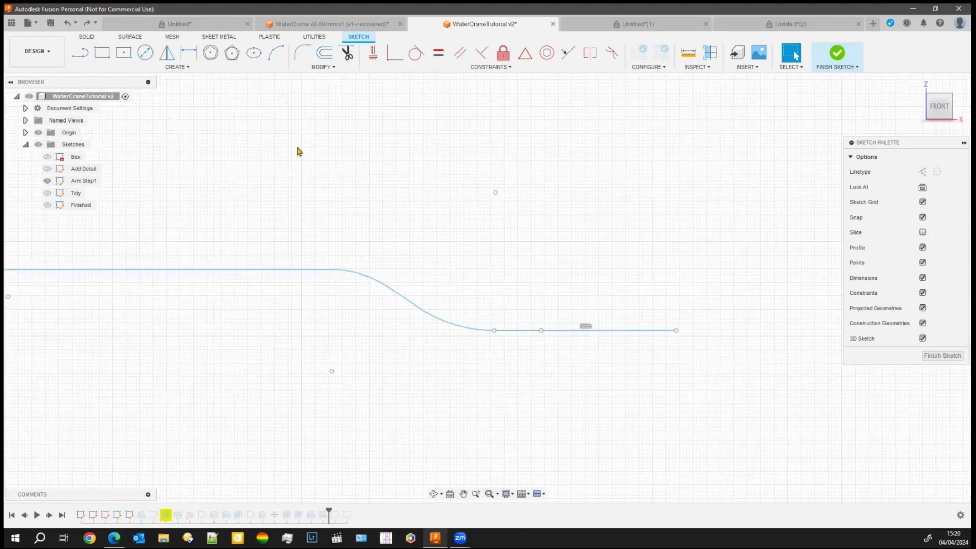
{"action": "scroll", "coordinate": [253, 93], "scroll_direction": "down", "scroll_amount": 2}
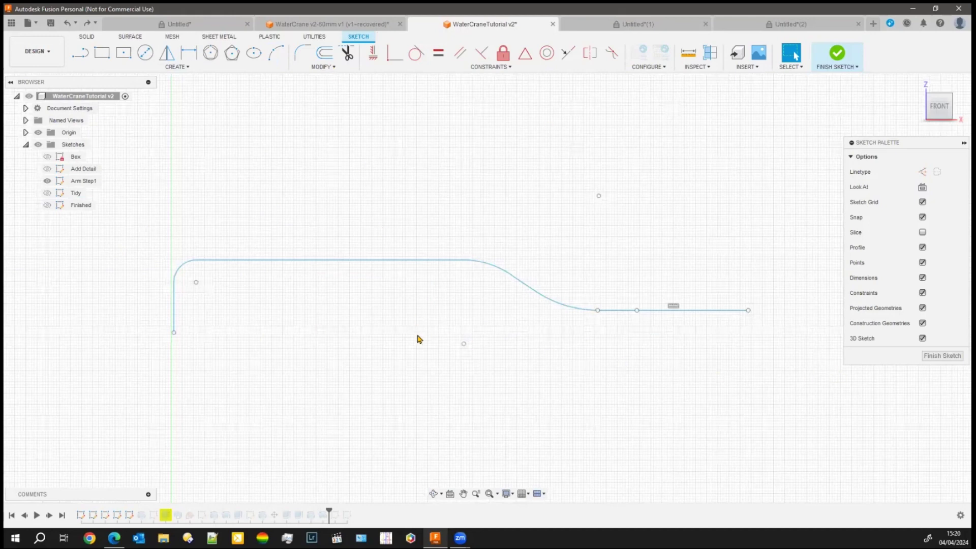
{"action": "key", "text": "o"}
{"action": "left_click", "coordinate": [820, 203]}
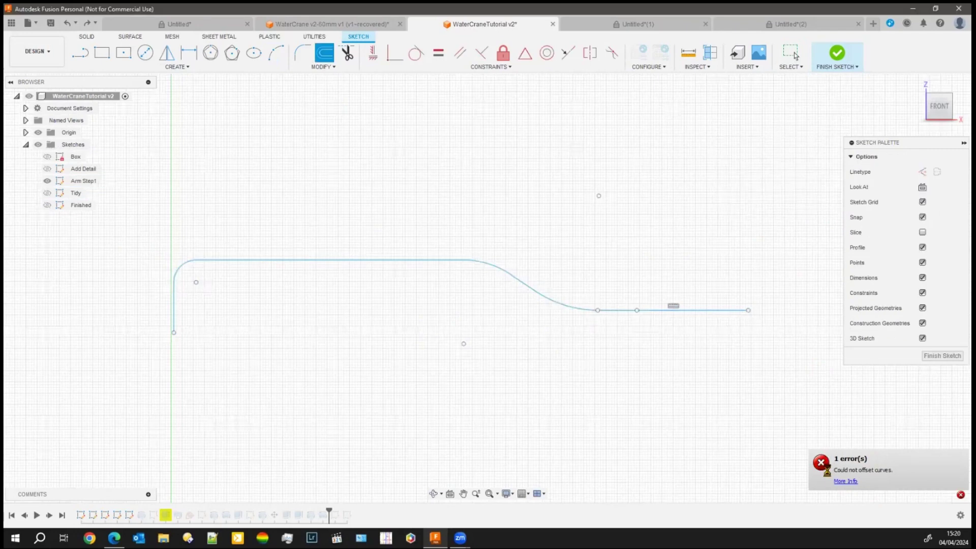
{"action": "key", "text": "Escape"}
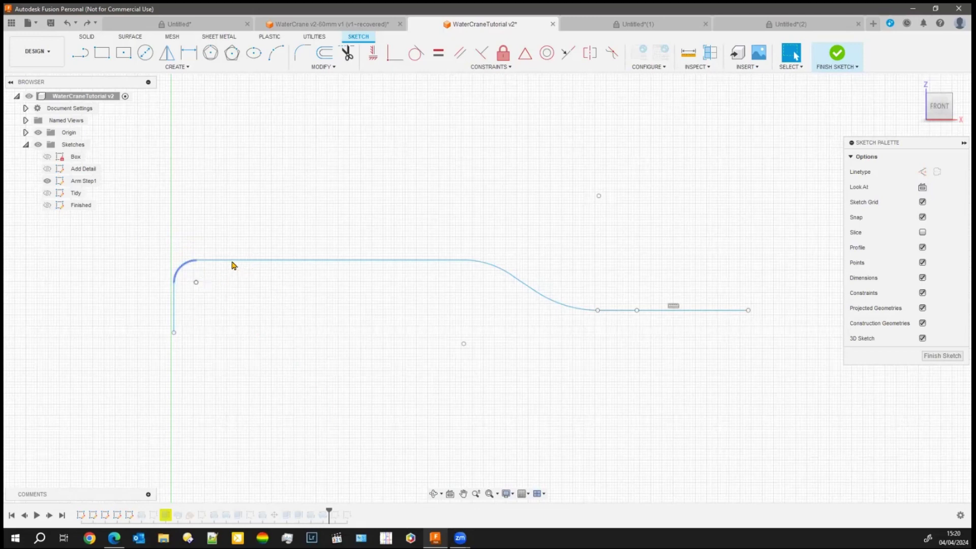
Offset the arm's vertical line, corner fillet and long horizontal line outward by 1 mm
{"action": "left_click", "coordinate": [212, 261]}
{"action": "left_click", "coordinate": [175, 309]}
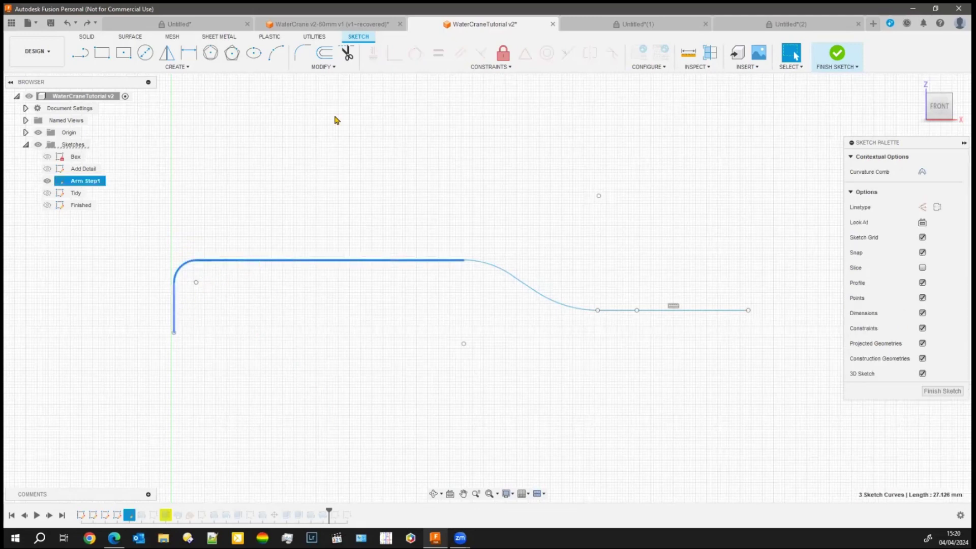
{"action": "left_click", "coordinate": [325, 53]}
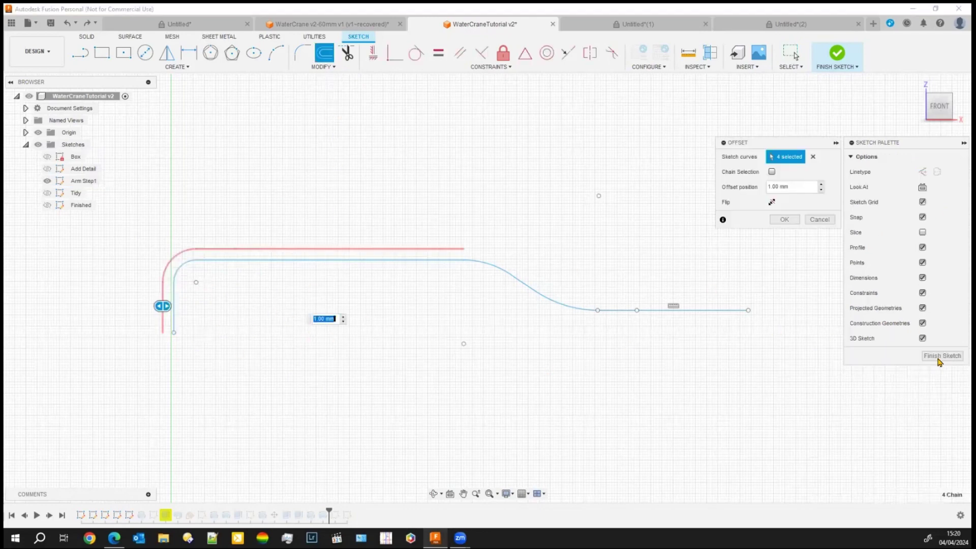
{"action": "key", "text": "Return"}
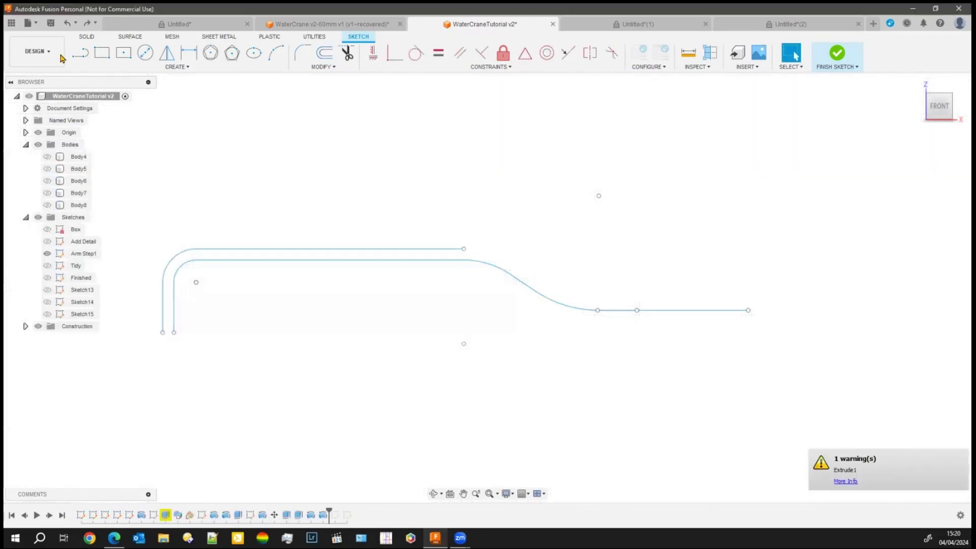
Reopen the Arm Step1 sketch and close the offset's far end with a short vertical line at the start of the bend
{"action": "left_click", "coordinate": [82, 254]}
{"action": "right_click", "coordinate": [82, 253]}
{"action": "left_click", "coordinate": [97, 275]}
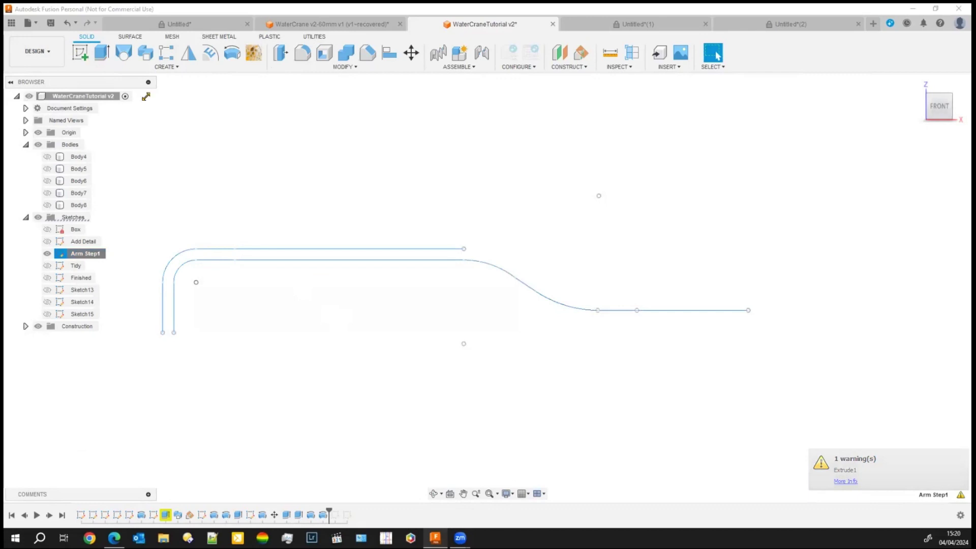
{"action": "double_click", "coordinate": [453, 250]}
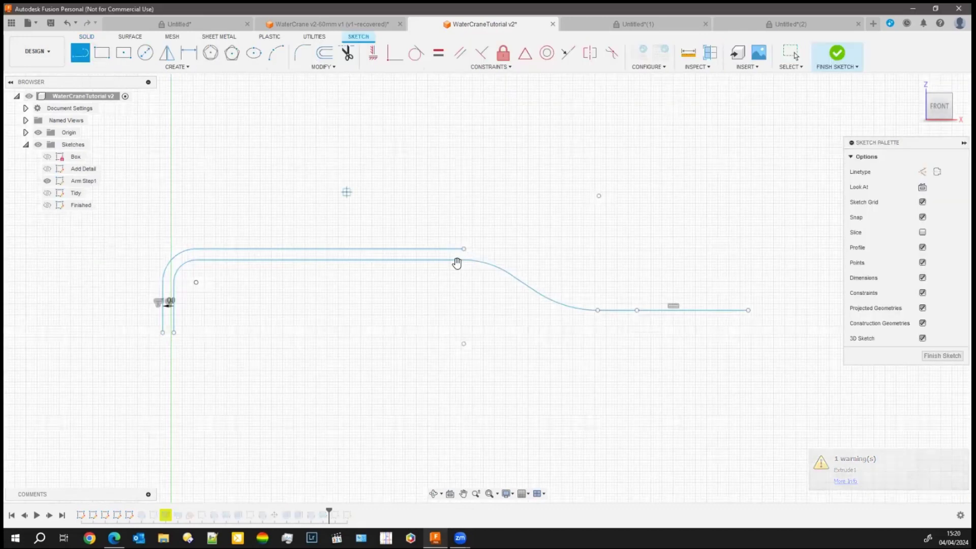
{"action": "scroll", "coordinate": [457, 263], "scroll_direction": "up", "scroll_amount": 3}
{"action": "left_click", "coordinate": [457, 262]}
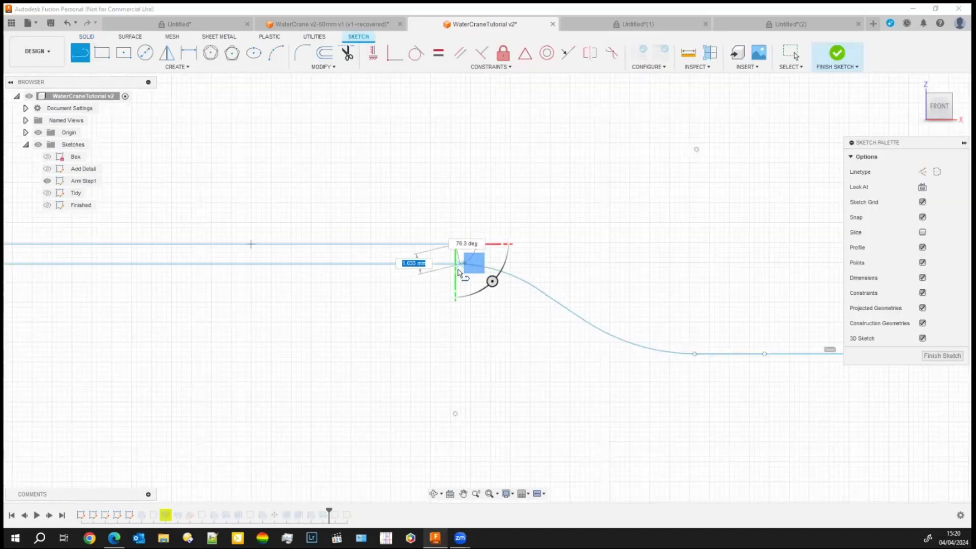
{"action": "left_click", "coordinate": [456, 265]}
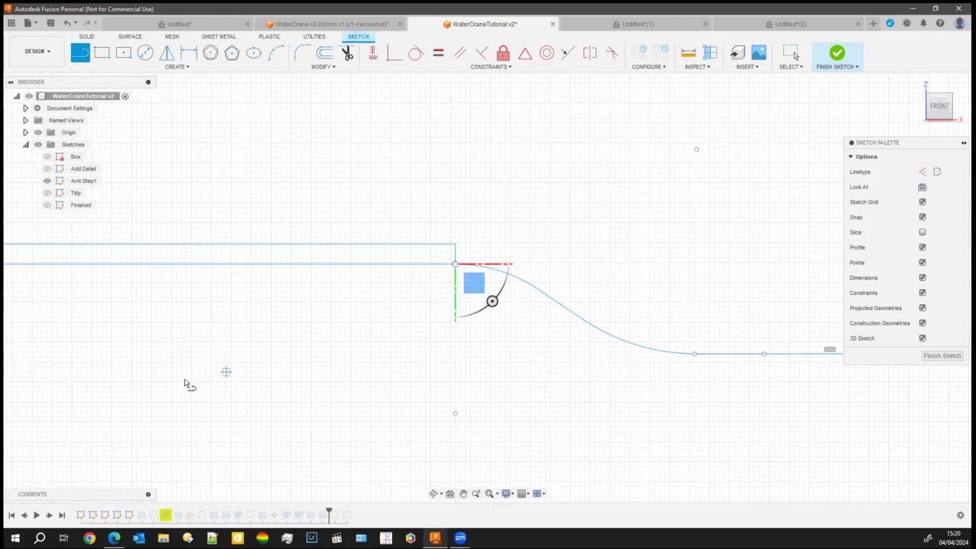
Try to close the open lower end between the two vertical legs with a line and finish the sketch
{"action": "scroll", "coordinate": [175, 375], "scroll_direction": "down", "scroll_amount": 3}
{"action": "scroll", "coordinate": [171, 373], "scroll_direction": "up", "scroll_amount": 3}
{"action": "left_click", "coordinate": [171, 373]}
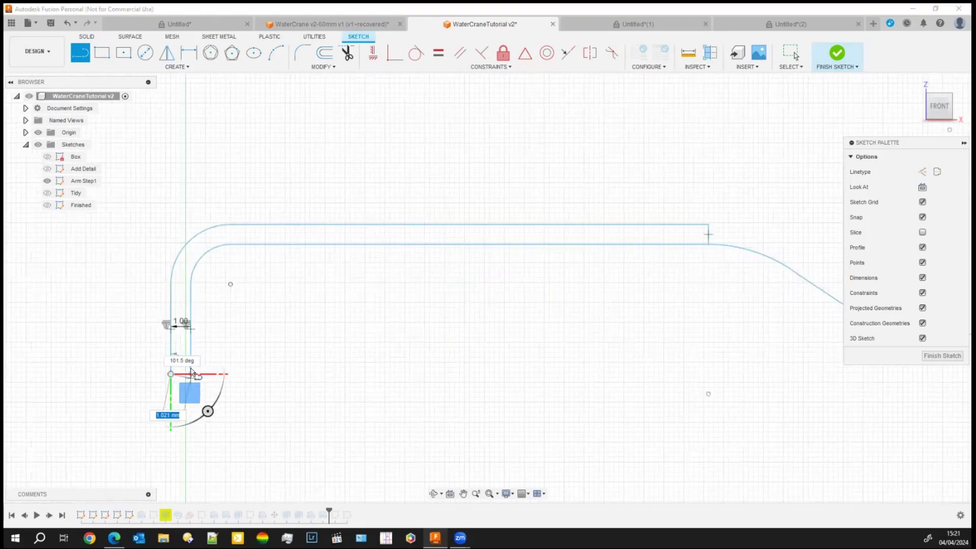
{"action": "left_click", "coordinate": [934, 356]}
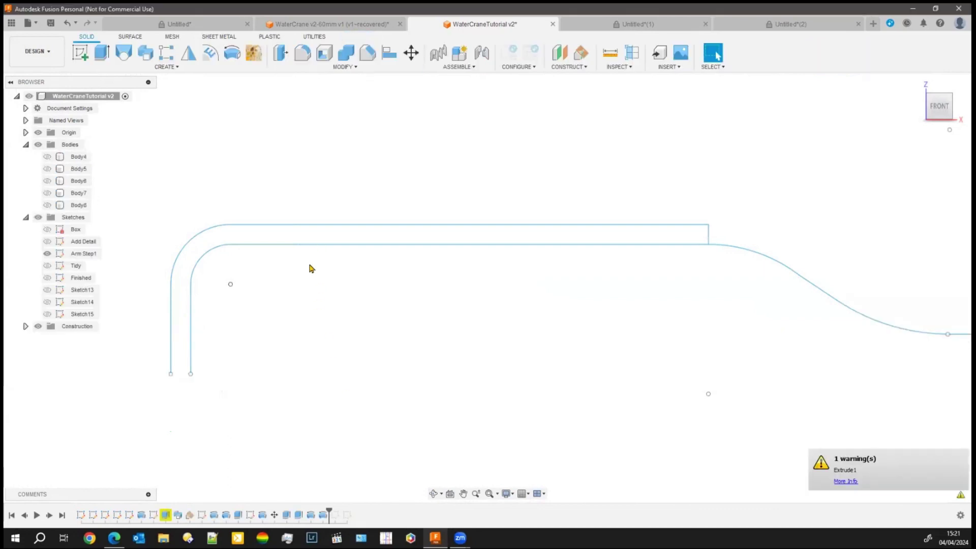
Reopen Arm Step1, join the lower ends of the two vertical legs with a 1 mm horizontal line and finish the sketch
{"action": "right_click", "coordinate": [70, 254]}
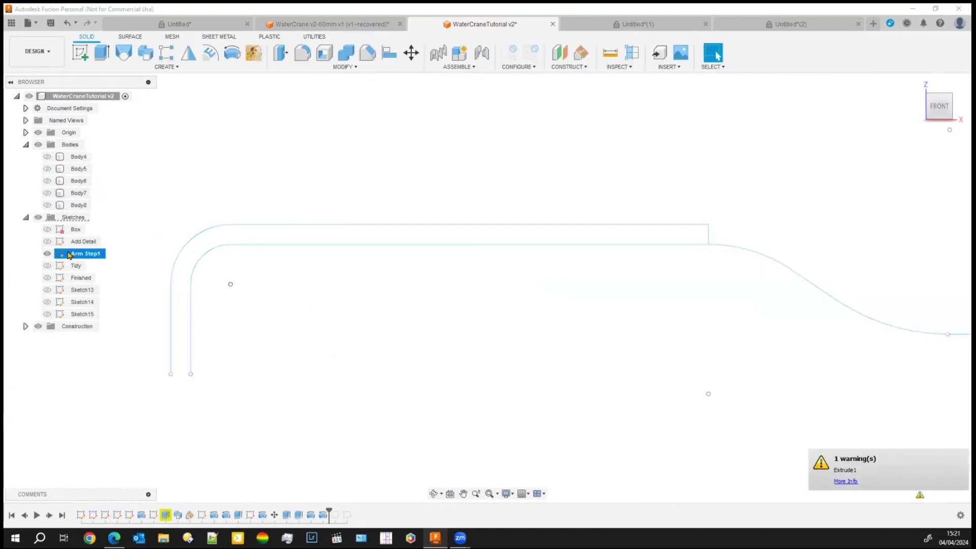
{"action": "left_click", "coordinate": [103, 285]}
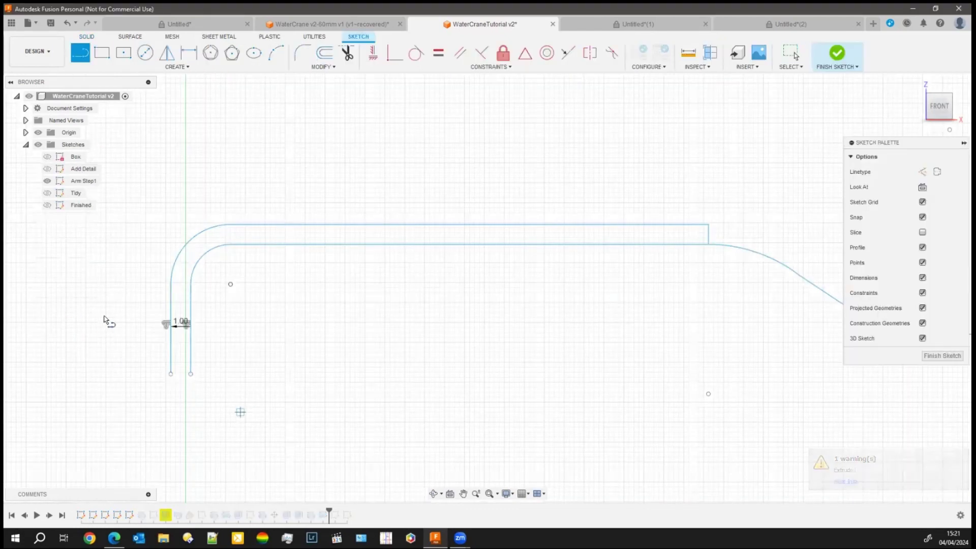
{"action": "scroll", "coordinate": [241, 412], "scroll_direction": "up", "scroll_amount": 4}
{"action": "left_click", "coordinate": [70, 309]}
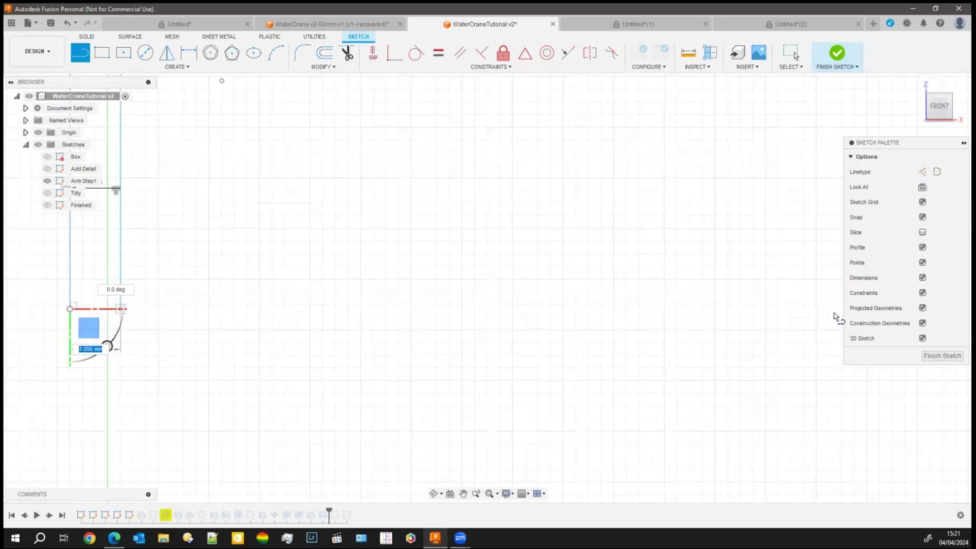
{"action": "left_click", "coordinate": [942, 356]}
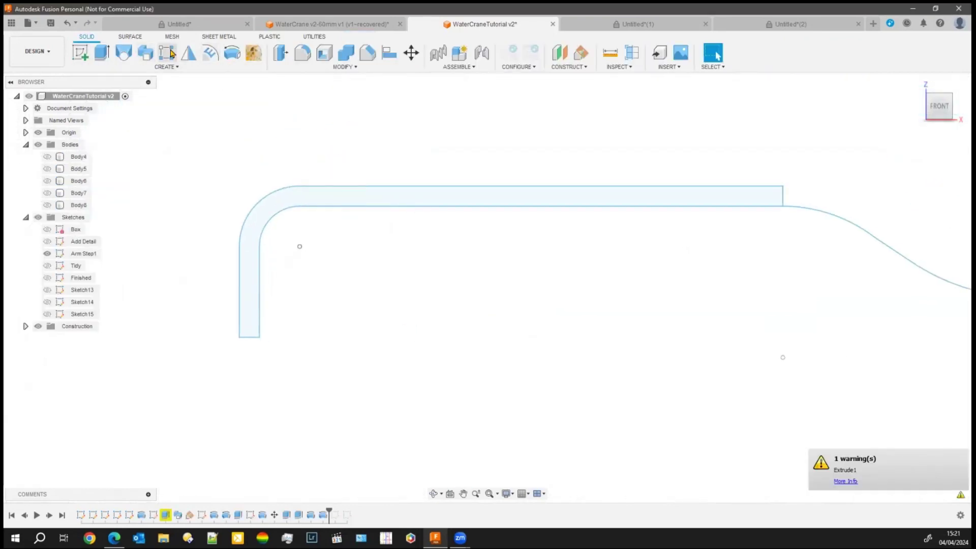
Try to revolve the closed arm profile as a new body about its inner horizontal edge, and cancel the operation
{"action": "left_click", "coordinate": [231, 52]}
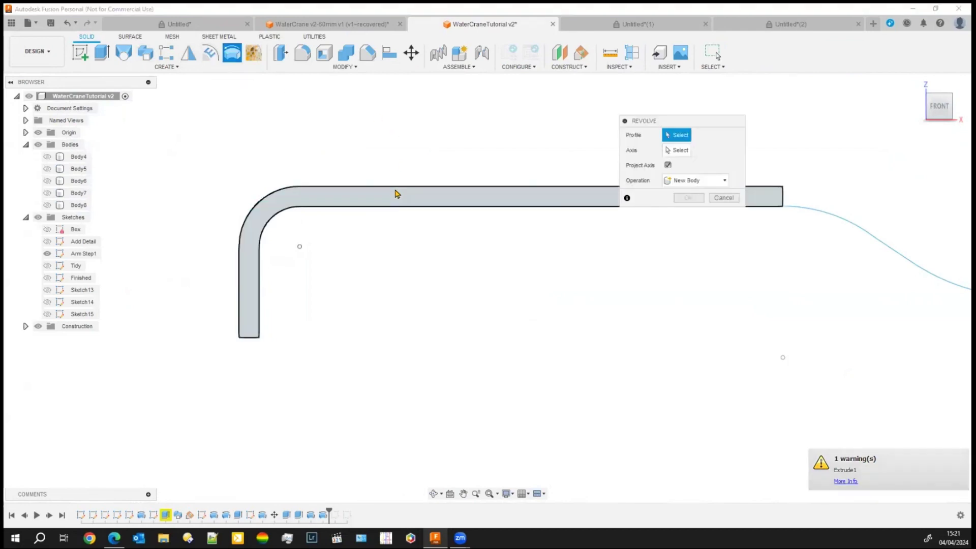
{"action": "left_click", "coordinate": [397, 194]}
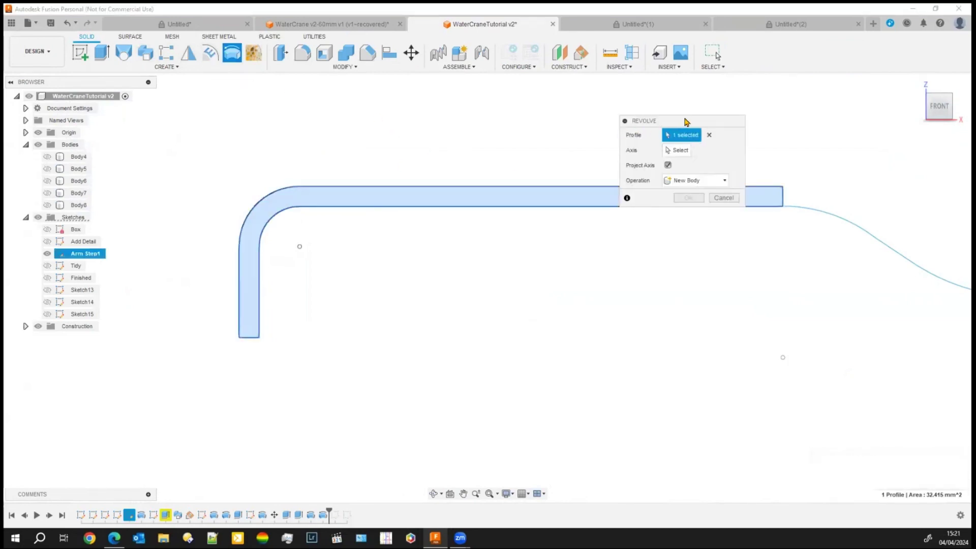
{"action": "left_click_drag", "start_coordinate": [684, 121], "coordinate": [793, 80]}
{"action": "left_click", "coordinate": [786, 108]}
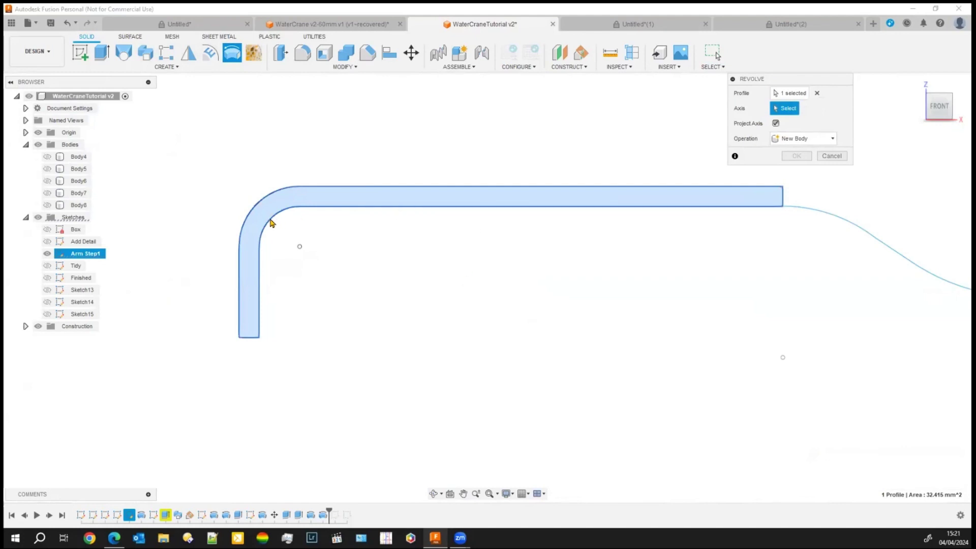
{"action": "left_click", "coordinate": [434, 208]}
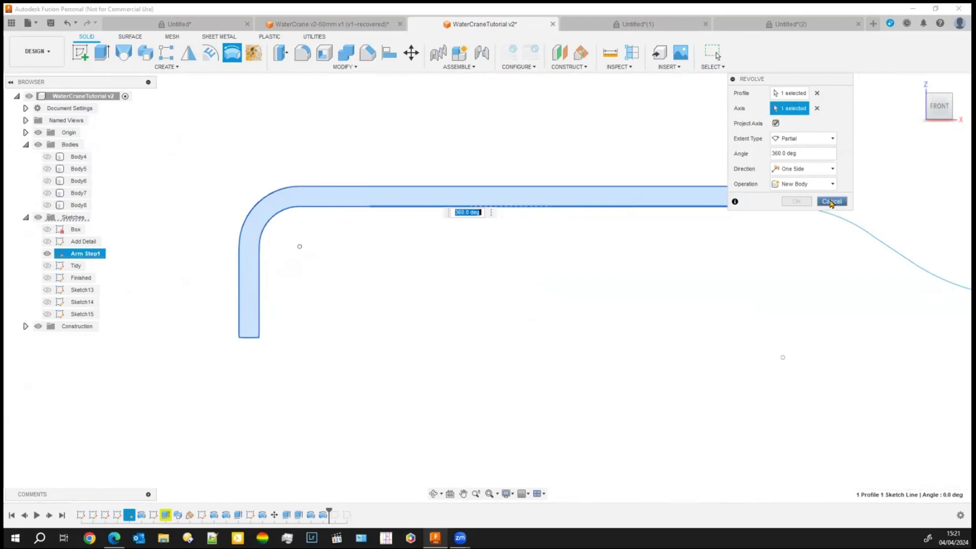
{"action": "left_click", "coordinate": [833, 202]}
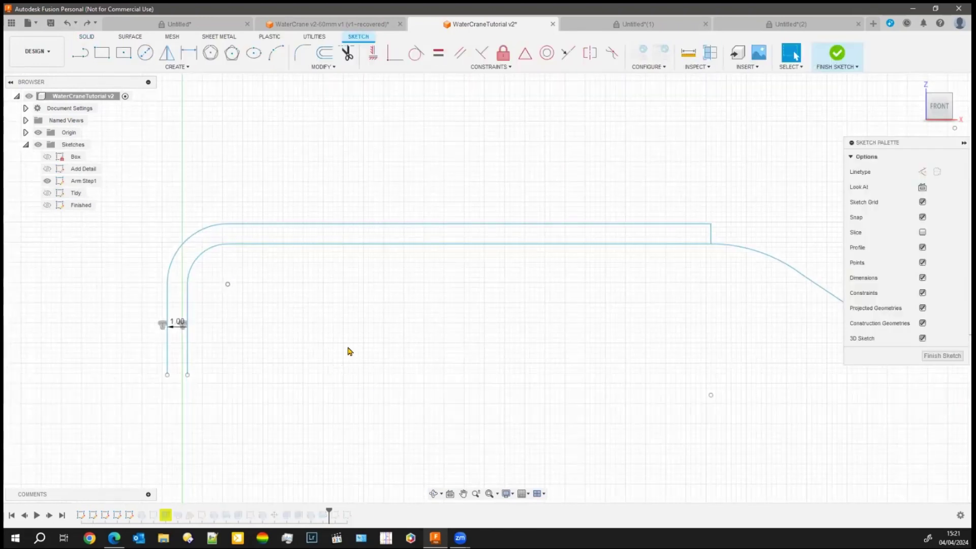
Undo the closing lines and the offset curves of the arm, and finish the sketch
{"action": "middle_click_drag", "start_coordinate": [349, 348], "coordinate": [368, 277]}
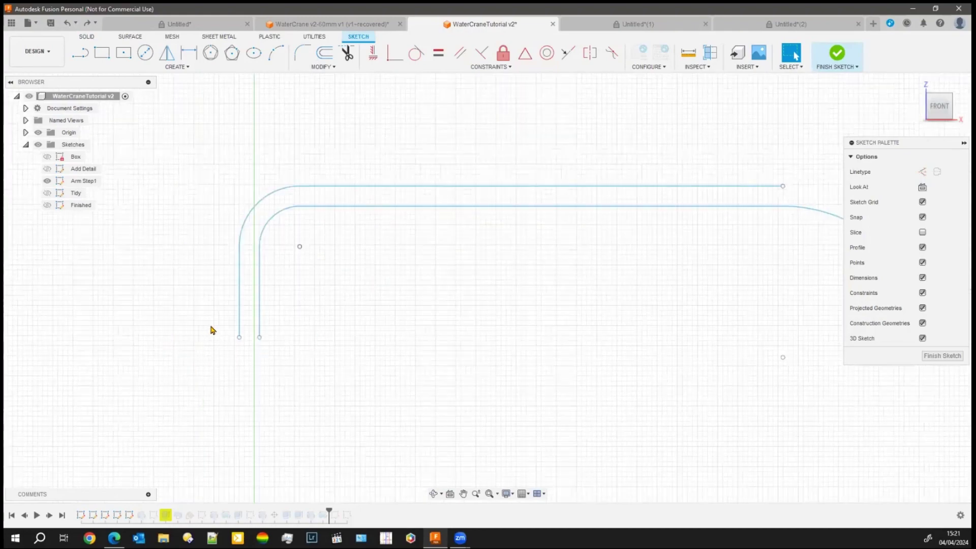
{"action": "middle_click_drag", "start_coordinate": [207, 307], "coordinate": [178, 309]}
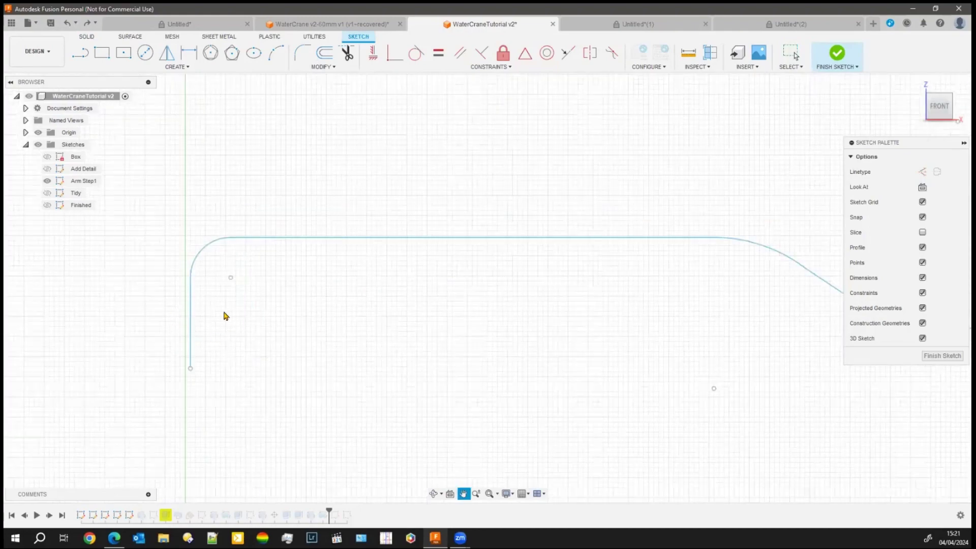
{"action": "middle_click_drag", "start_coordinate": [223, 312], "coordinate": [185, 312]}
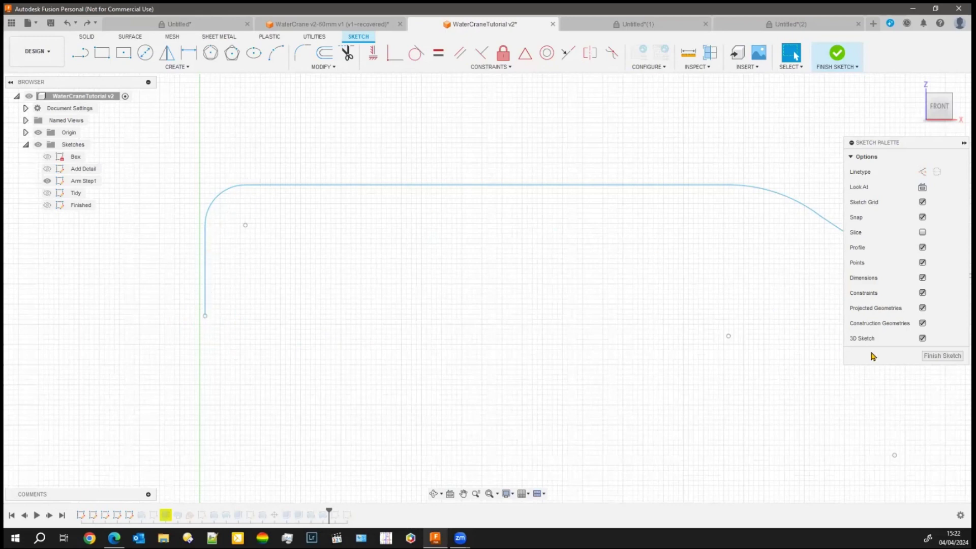
{"action": "left_click", "coordinate": [943, 356]}
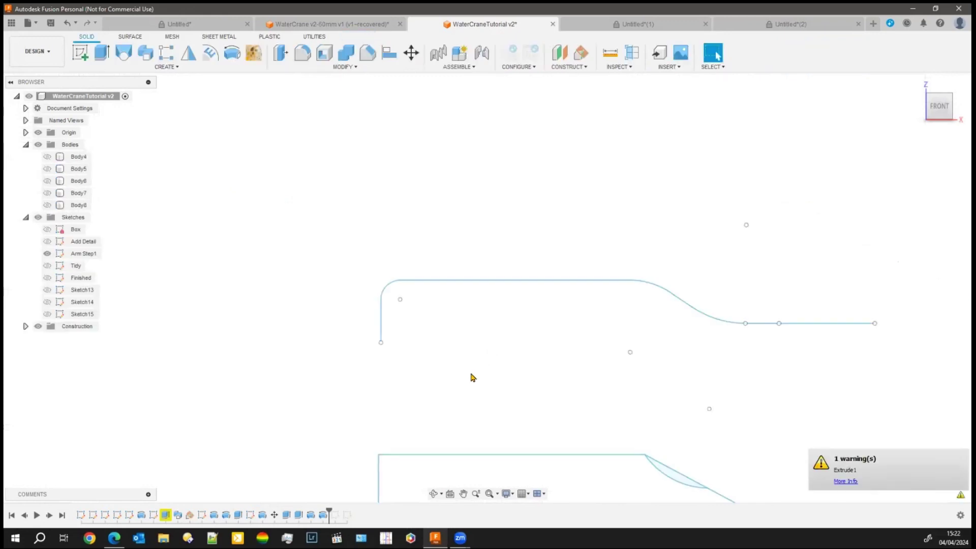
Delete the practice line chain and its arc below the original arm path
{"action": "middle_click_drag", "start_coordinate": [468, 364], "coordinate": [396, 283]}
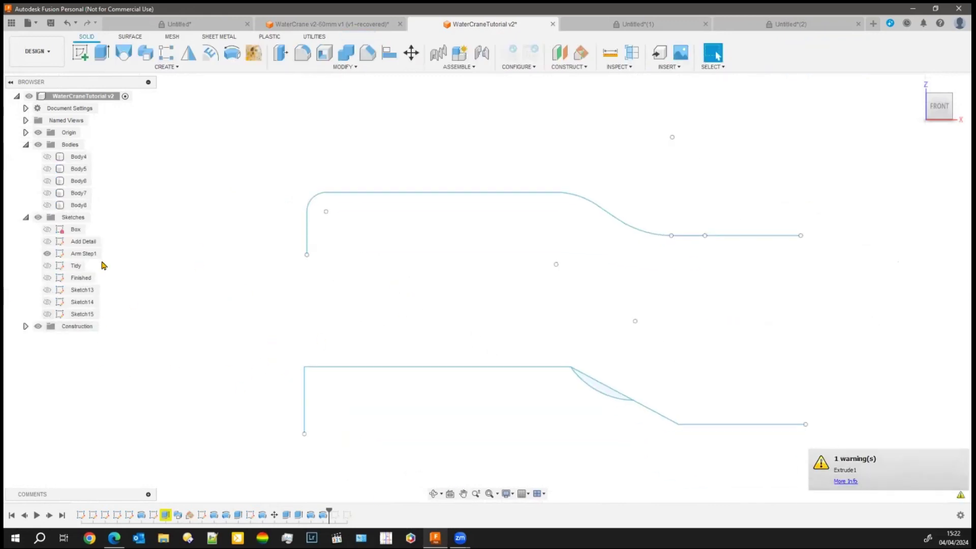
{"action": "left_click_drag", "start_coordinate": [235, 325], "coordinate": [802, 448]}
{"action": "left_click", "coordinate": [819, 433]}
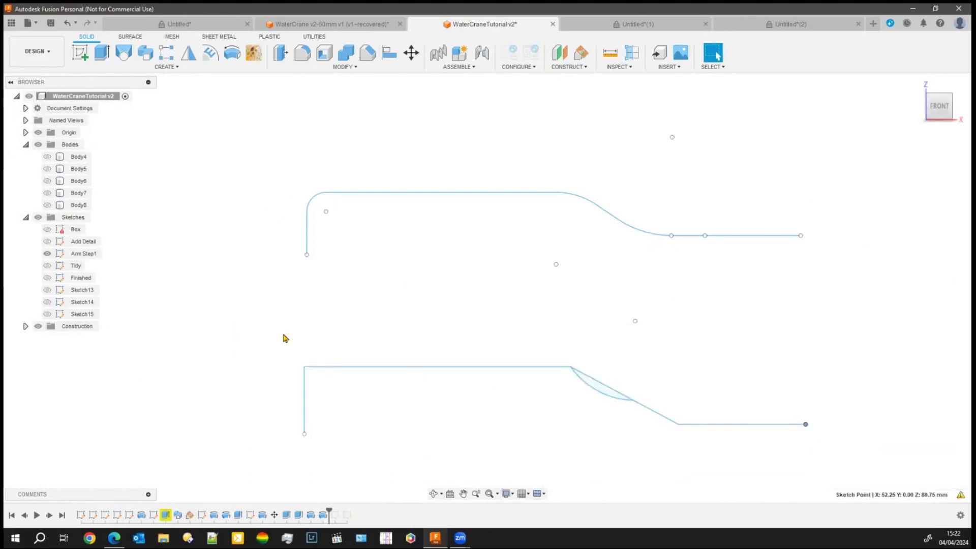
{"action": "mouse_move", "coordinate": [251, 327]}
{"action": "left_mouse_down"}
{"action": "mouse_move", "coordinate": [688, 442]}
{"action": "mouse_move", "coordinate": [848, 456]}
{"action": "left_mouse_up"}
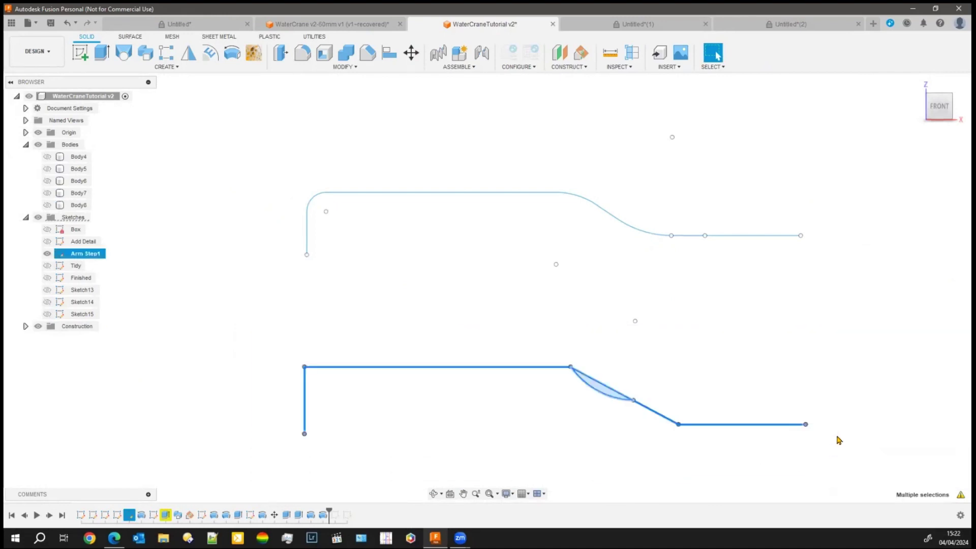
{"action": "key", "text": "Delete"}
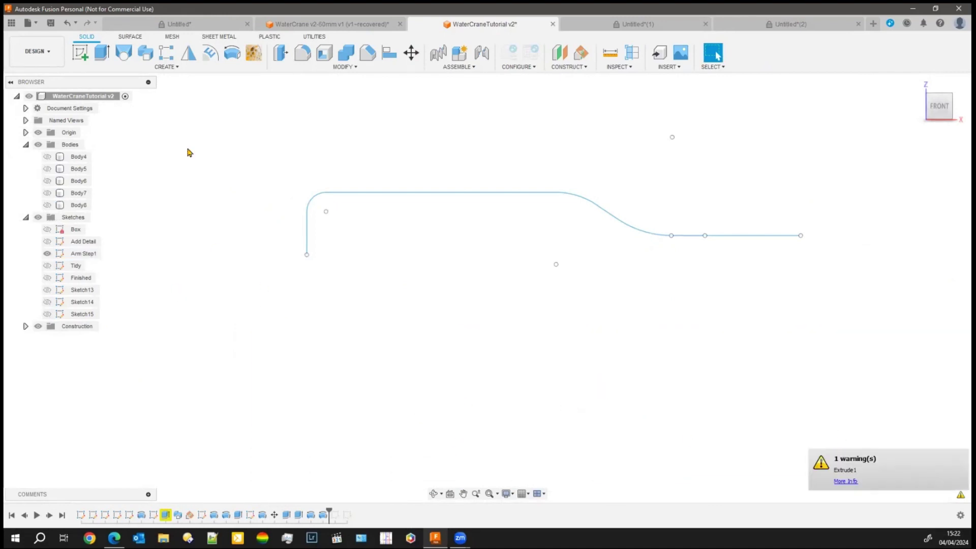
Examine where the arm path lies above the origin planes from the front and at an angle
{"action": "scroll", "coordinate": [468, 422], "scroll_direction": "down", "scroll_amount": 3}
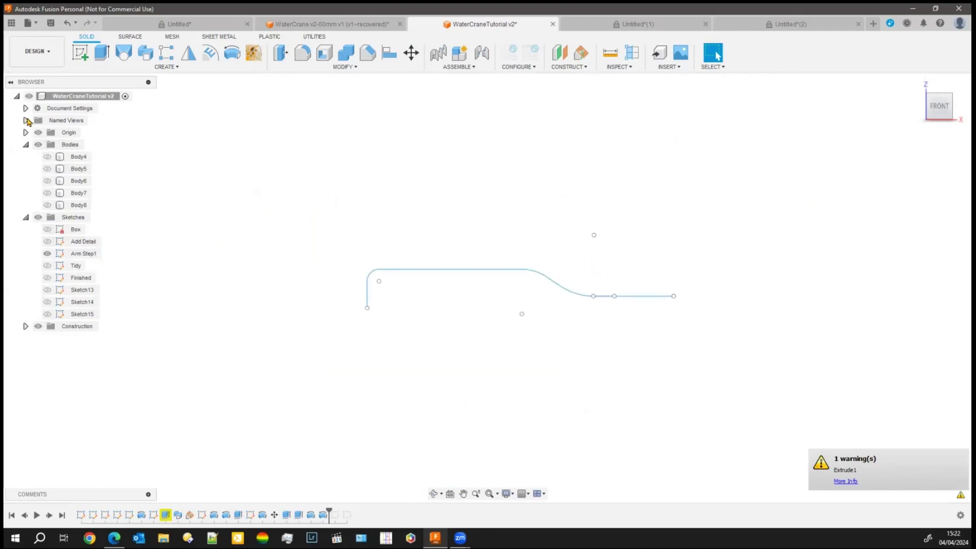
{"action": "scroll", "coordinate": [412, 434], "scroll_direction": "down", "scroll_amount": 4}
{"action": "middle_click_drag", "start_coordinate": [401, 424], "coordinate": [297, 229]}
{"action": "scroll", "coordinate": [364, 367], "scroll_direction": "down", "scroll_amount": 1}
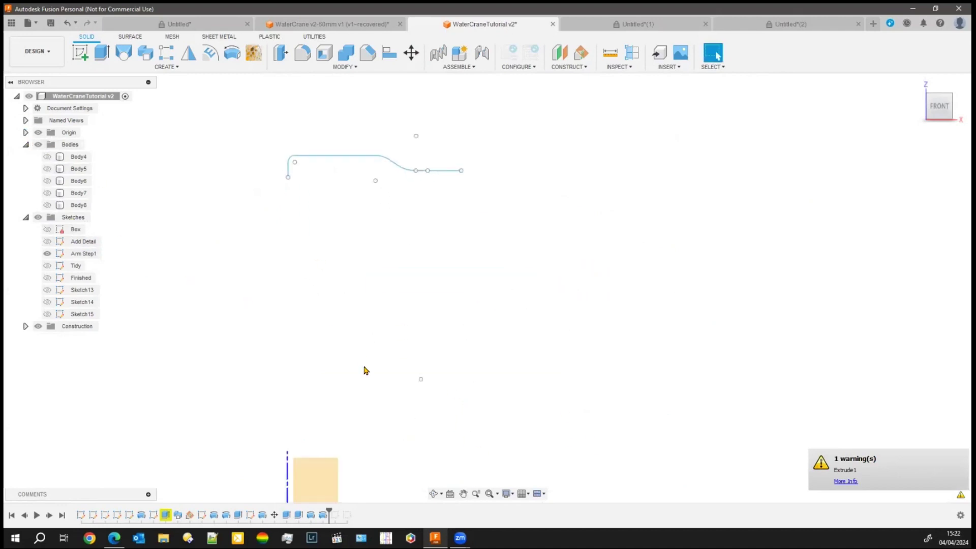
{"action": "middle_click_drag", "start_coordinate": [359, 417], "coordinate": [382, 375]}
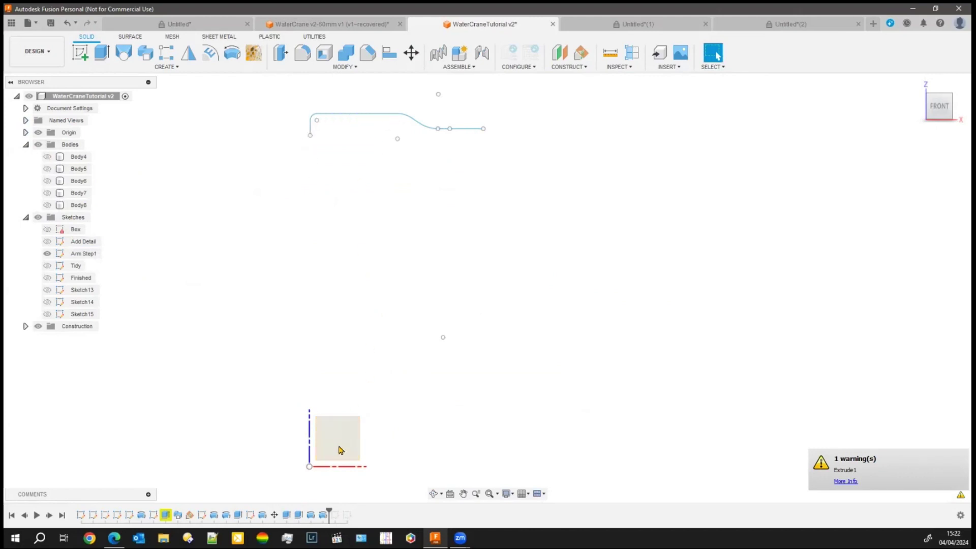
{"action": "middle_click_drag", "start_coordinate": [431, 427], "coordinate": [462, 427], "text": "shift"}
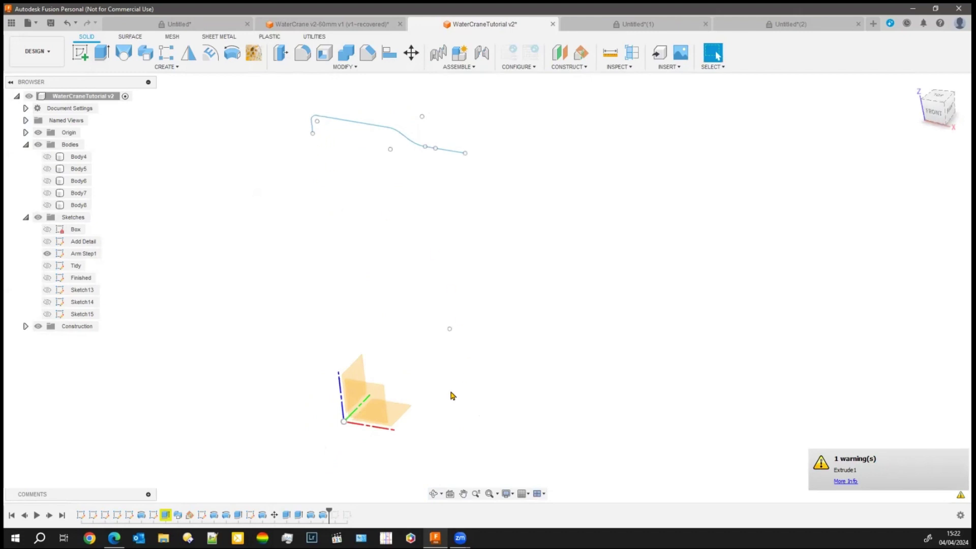
Start a new sketch on the horizontal XY origin plane
{"action": "left_click", "coordinate": [401, 417]}
{"action": "left_click", "coordinate": [77, 53]}
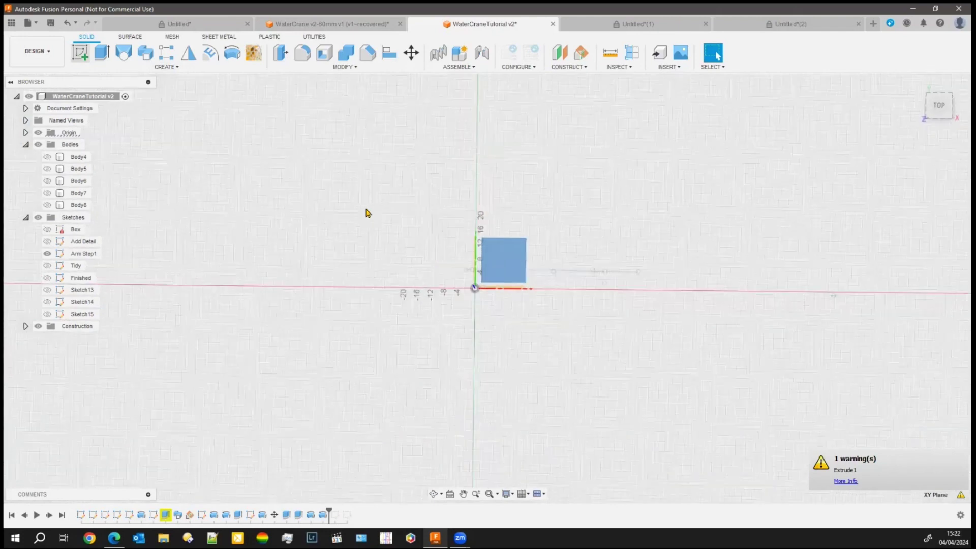
{"action": "scroll", "coordinate": [358, 403], "scroll_direction": "down", "scroll_amount": 4}
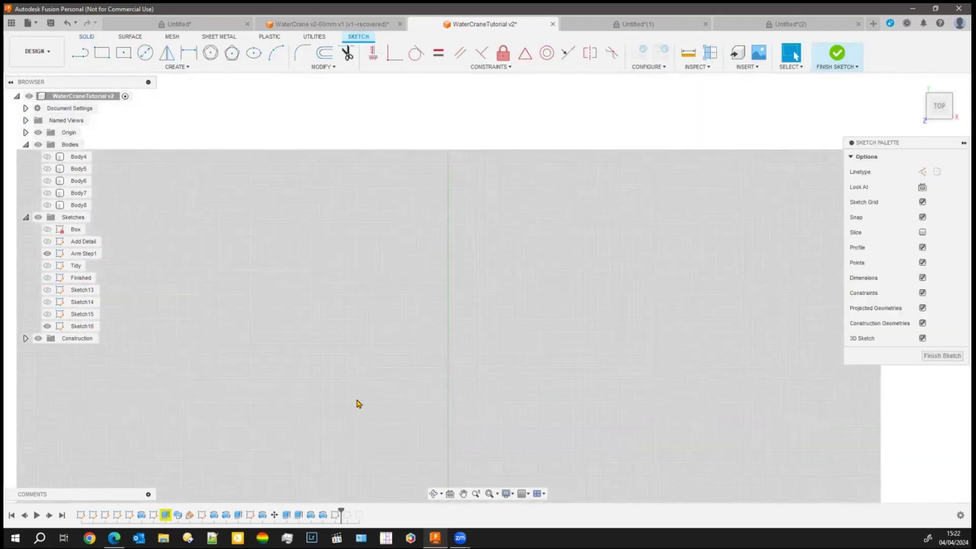
Draw a 1.5 mm diameter circle centred on the lower end of the arm path's short vertical leg, and finish the sketch
{"action": "middle_click_drag", "start_coordinate": [372, 345], "coordinate": [426, 252]}
{"action": "mouse_move", "coordinate": [358, 378]}
{"action": "middle_mouse_down", "text": "shift"}
{"action": "mouse_move", "coordinate": [335, 338]}
{"action": "mouse_move", "coordinate": [365, 329]}
{"action": "mouse_move", "coordinate": [362, 349]}
{"action": "mouse_move", "coordinate": [300, 355]}
{"action": "mouse_move", "coordinate": [277, 405]}
{"action": "mouse_move", "coordinate": [291, 439]}
{"action": "mouse_move", "coordinate": [349, 436]}
{"action": "mouse_move", "coordinate": [182, 305]}
{"action": "middle_mouse_up", "text": "shift"}
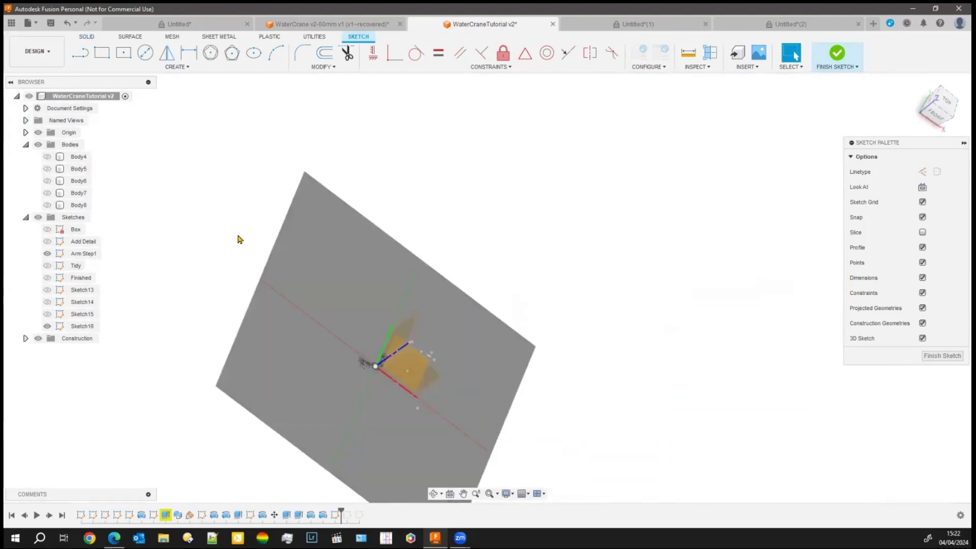
{"action": "scroll", "coordinate": [376, 336], "scroll_direction": "up", "scroll_amount": 8}
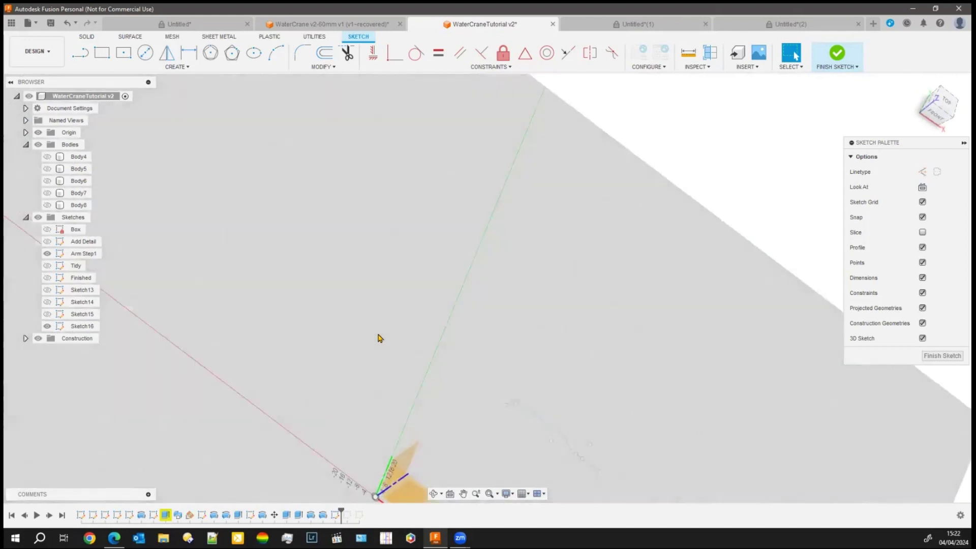
{"action": "mouse_move", "coordinate": [490, 298]}
{"action": "middle_mouse_down", "text": "shift"}
{"action": "mouse_move", "coordinate": [451, 264]}
{"action": "mouse_move", "coordinate": [585, 387]}
{"action": "mouse_move", "coordinate": [530, 197]}
{"action": "middle_mouse_up", "text": "shift"}
{"action": "scroll", "coordinate": [538, 442], "scroll_direction": "up", "scroll_amount": 3}
{"action": "scroll", "coordinate": [478, 285], "scroll_direction": "up", "scroll_amount": 1}
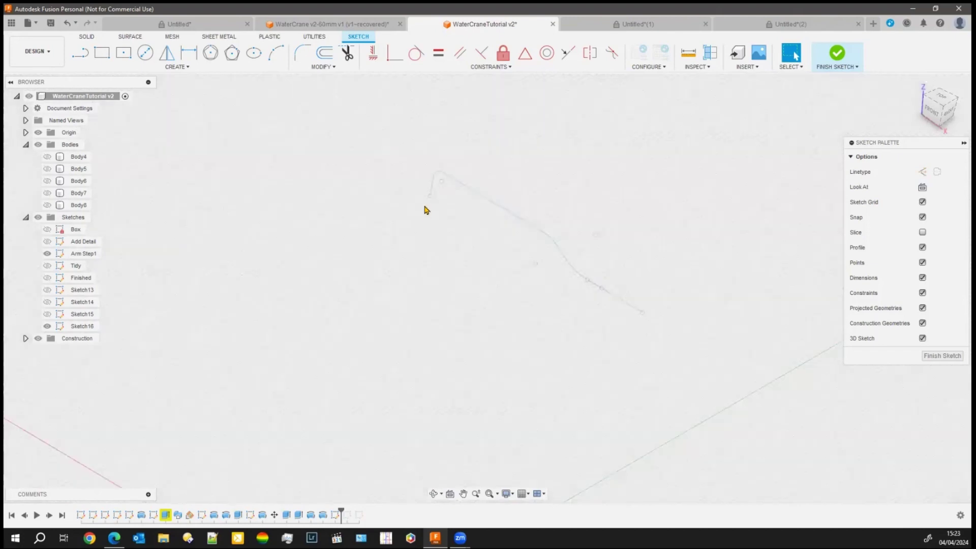
{"action": "scroll", "coordinate": [450, 189], "scroll_direction": "up", "scroll_amount": 4}
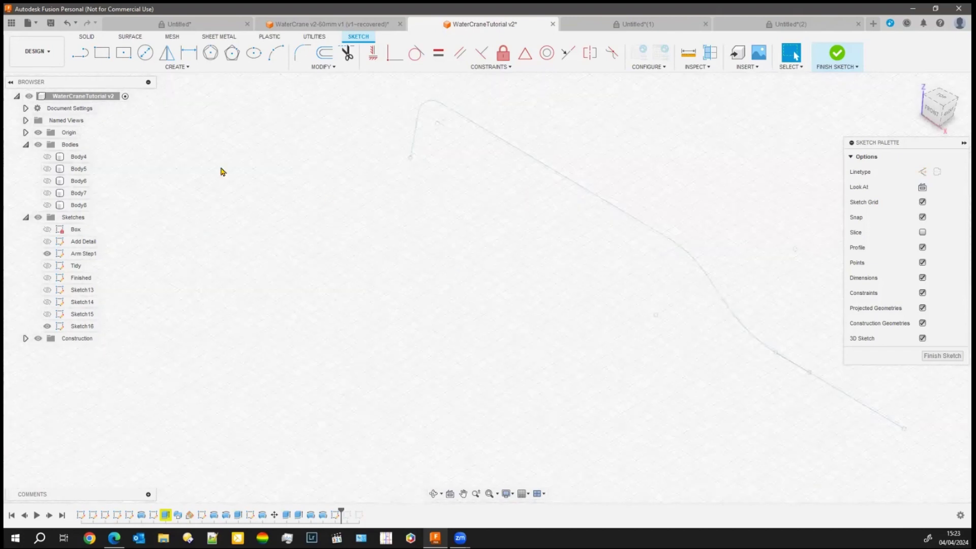
{"action": "scroll", "coordinate": [221, 169], "scroll_direction": "up", "scroll_amount": 2}
{"action": "mouse_move", "coordinate": [222, 169]}
{"action": "middle_mouse_down"}
{"action": "mouse_move", "coordinate": [140, 60]}
{"action": "mouse_move", "coordinate": [306, 233]}
{"action": "mouse_move", "coordinate": [359, 265]}
{"action": "middle_mouse_up"}
{"action": "scroll", "coordinate": [359, 255], "scroll_direction": "up", "scroll_amount": 1}
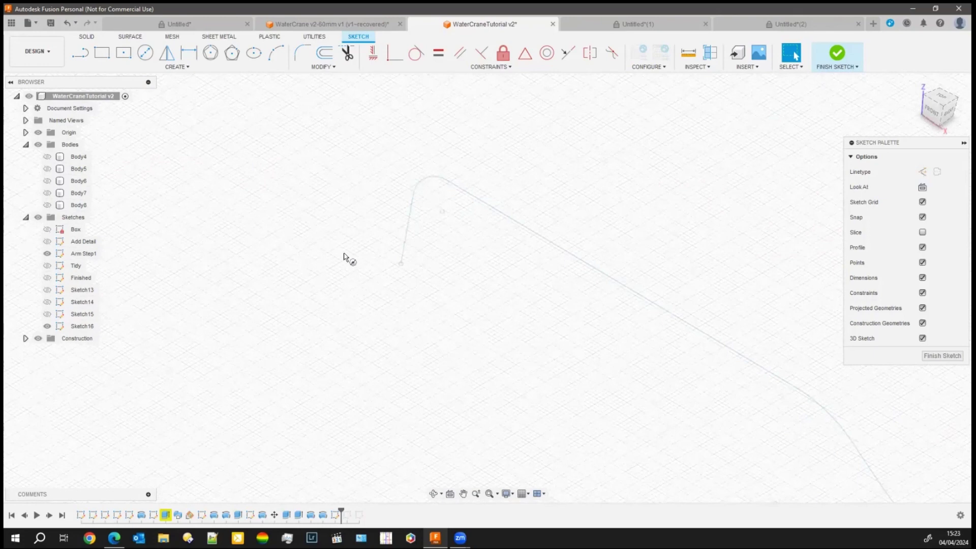
{"action": "scroll", "coordinate": [343, 257], "scroll_direction": "up", "scroll_amount": 2}
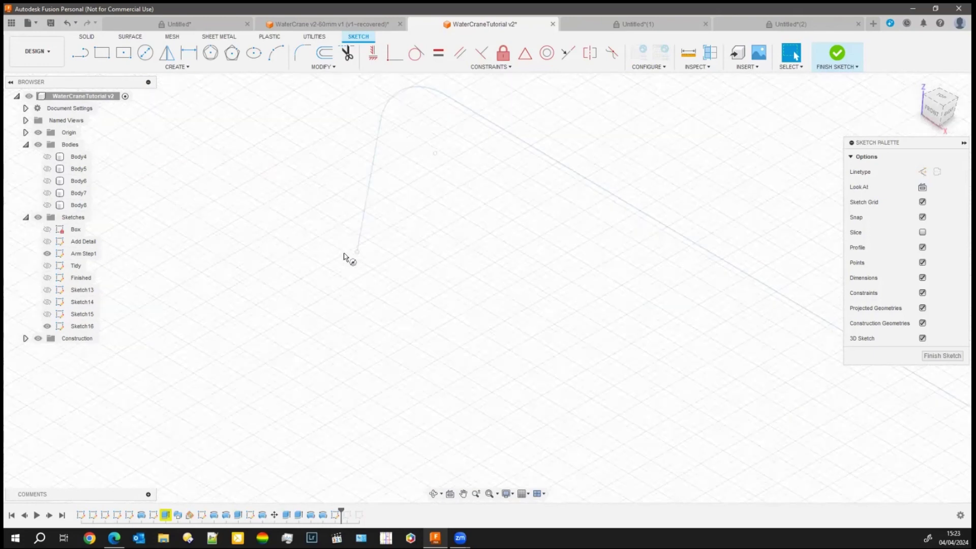
{"action": "key", "text": "c"}
{"action": "left_click", "coordinate": [357, 252]}
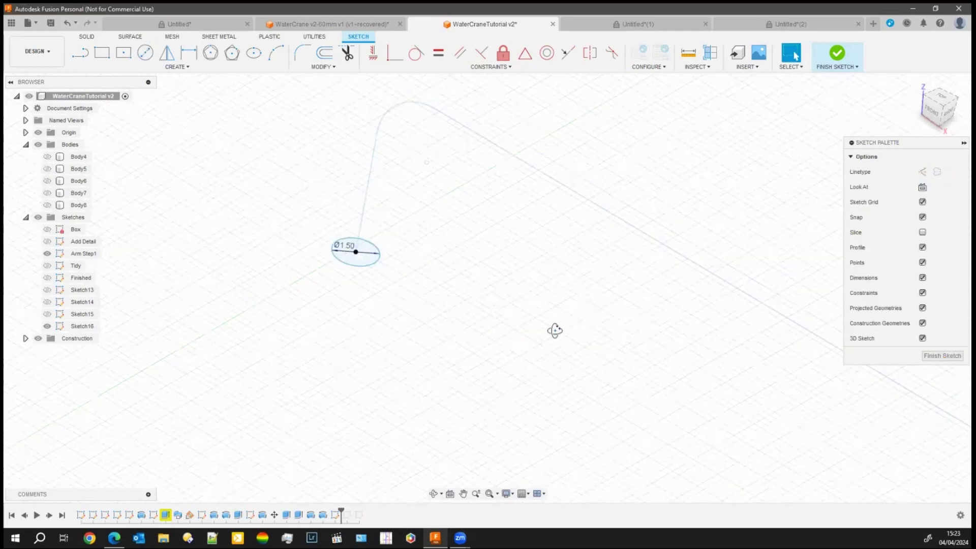
{"action": "middle_click_drag", "start_coordinate": [418, 232], "coordinate": [345, 198], "text": "shift"}
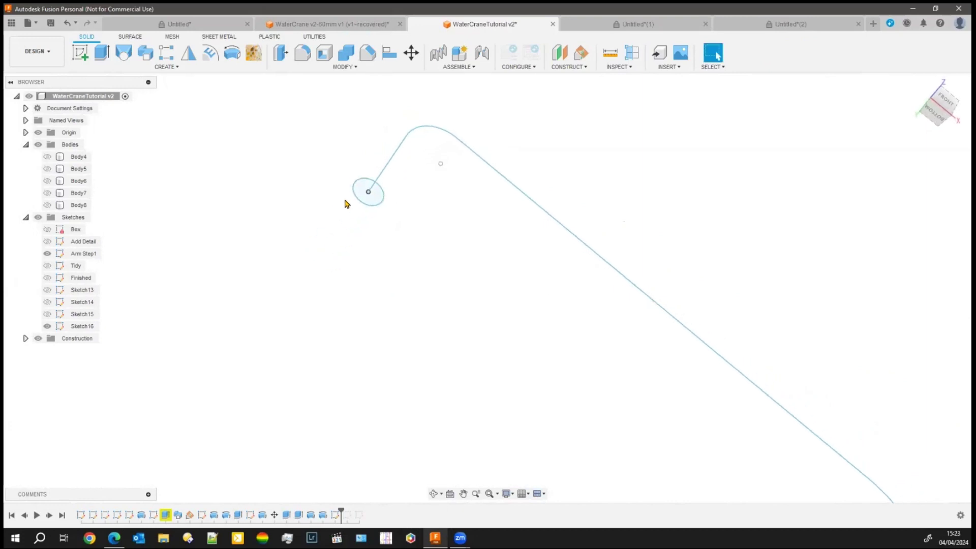
Sweep the circle along the chained arm path as a new body, using a single path with perpendicular orientation
{"action": "middle_click_drag", "start_coordinate": [422, 226], "coordinate": [394, 196], "text": "shift"}
{"action": "scroll", "coordinate": [389, 280], "scroll_direction": "down", "scroll_amount": 5}
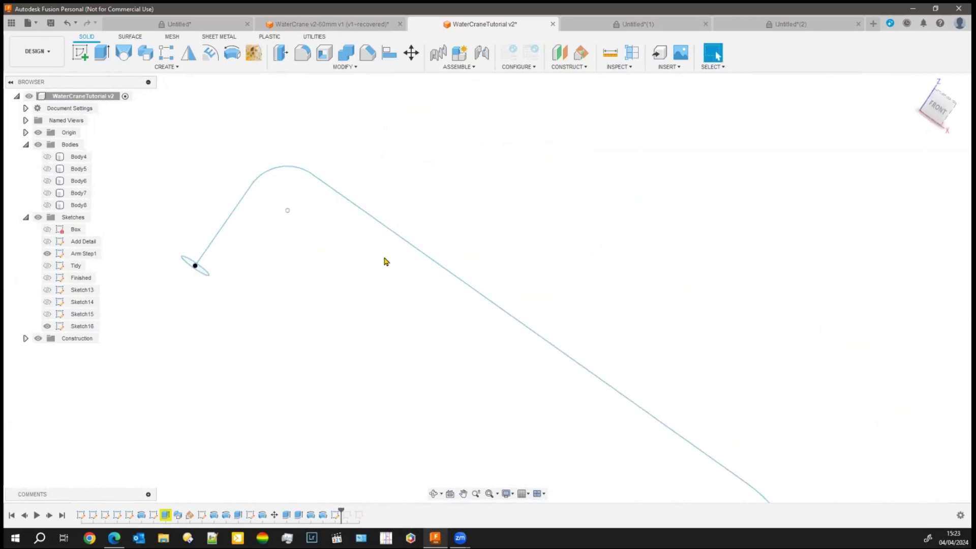
{"action": "left_click", "coordinate": [936, 109]}
{"action": "middle_click_drag", "start_coordinate": [393, 259], "coordinate": [377, 318]}
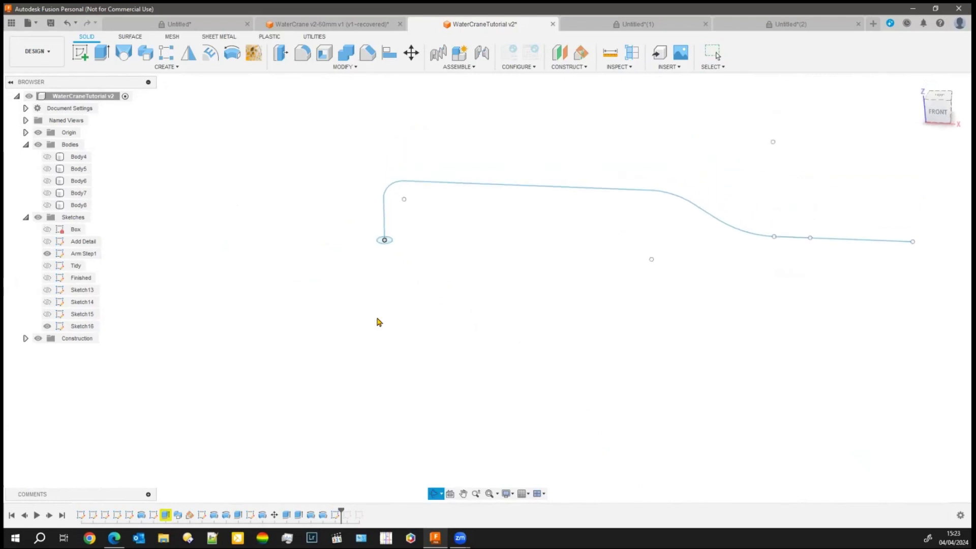
{"action": "middle_click_drag", "start_coordinate": [527, 253], "coordinate": [356, 314]}
{"action": "scroll", "coordinate": [363, 270], "scroll_direction": "down", "scroll_amount": 2}
{"action": "scroll", "coordinate": [328, 176], "scroll_direction": "up", "scroll_amount": 2}
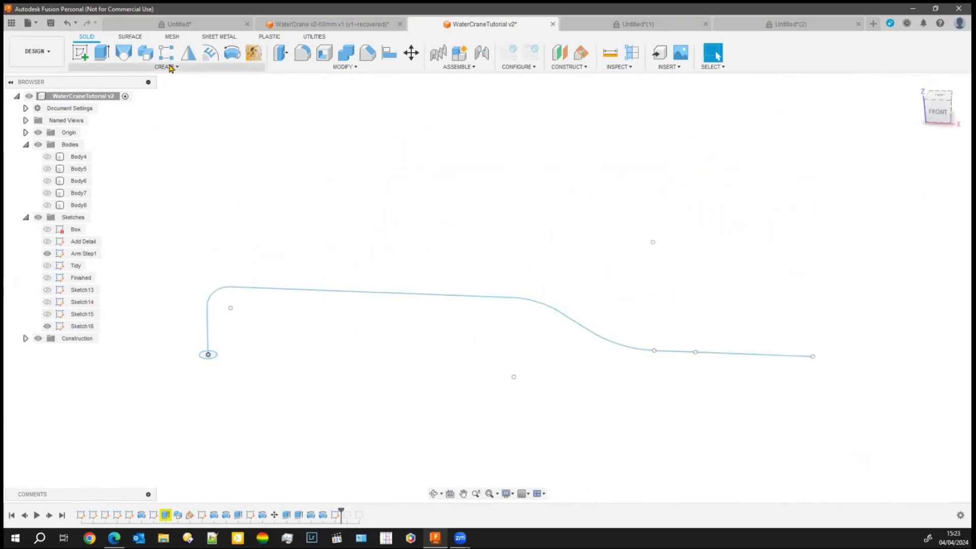
{"action": "left_click", "coordinate": [141, 60]}
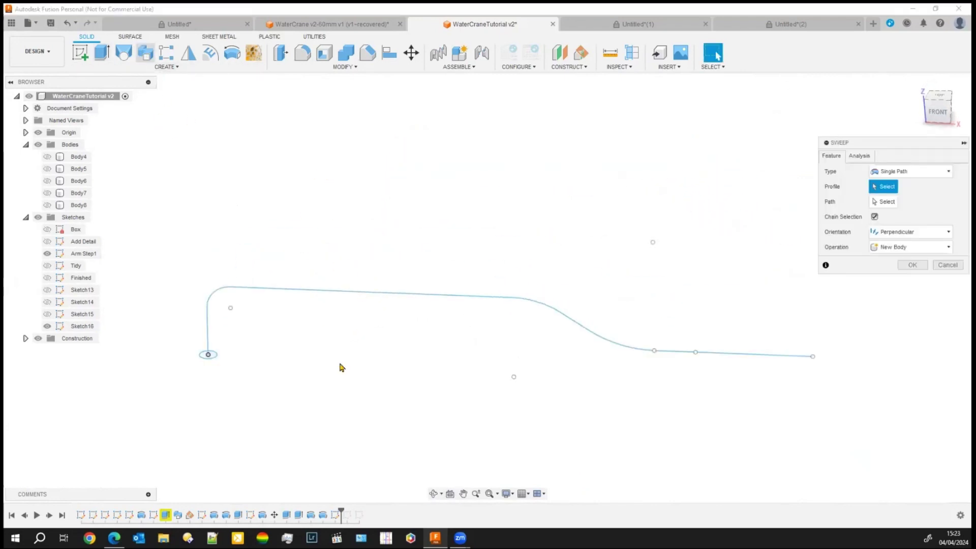
{"action": "scroll", "coordinate": [212, 423], "scroll_direction": "up", "scroll_amount": 4}
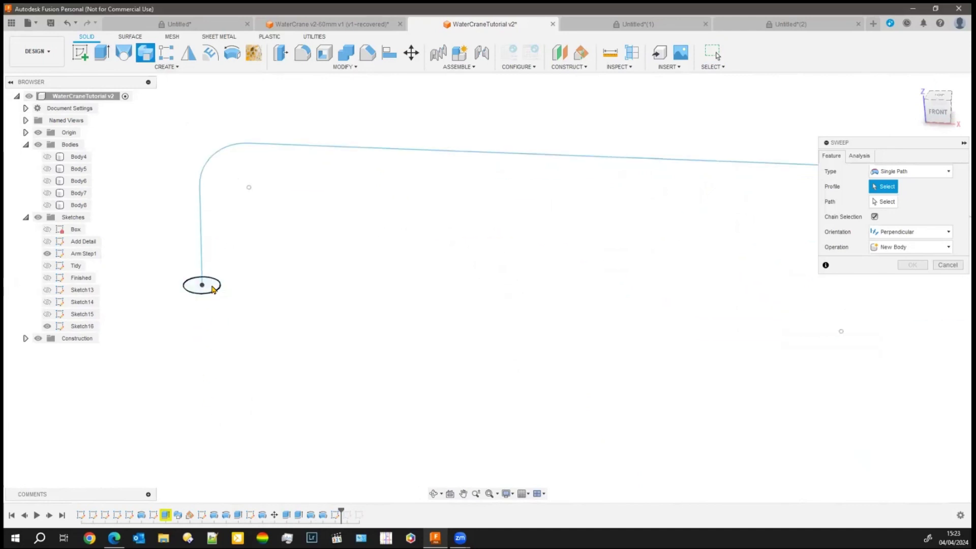
{"action": "left_click", "coordinate": [212, 288]}
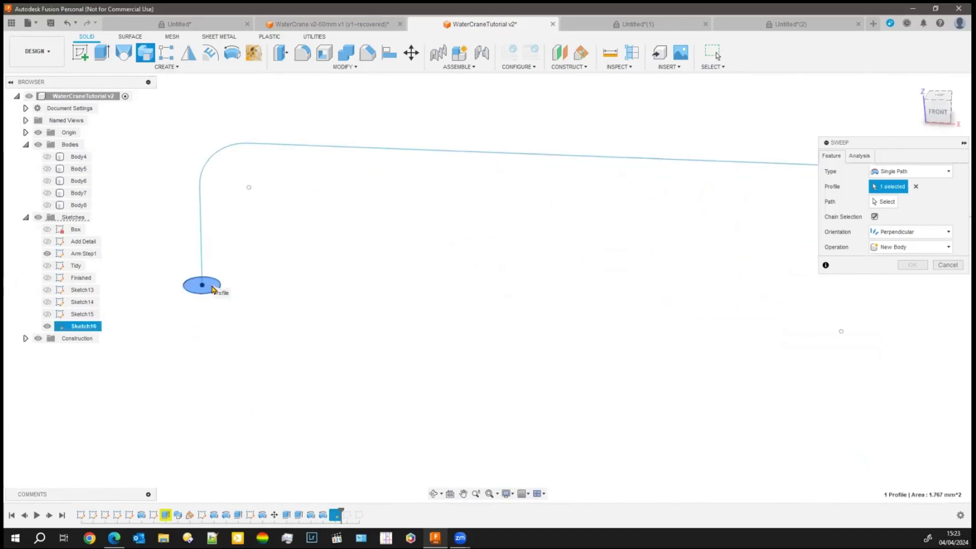
{"action": "left_click", "coordinate": [885, 203]}
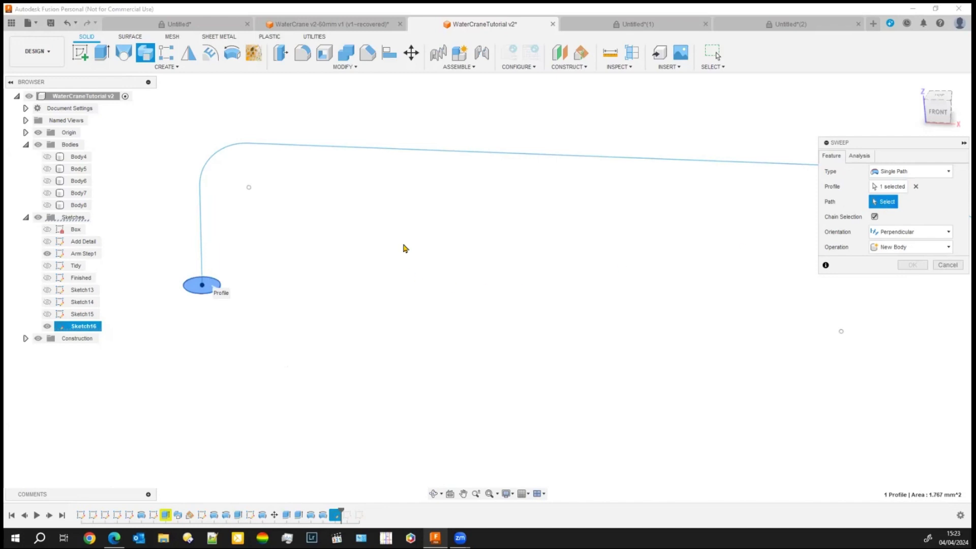
{"action": "left_click", "coordinate": [416, 153]}
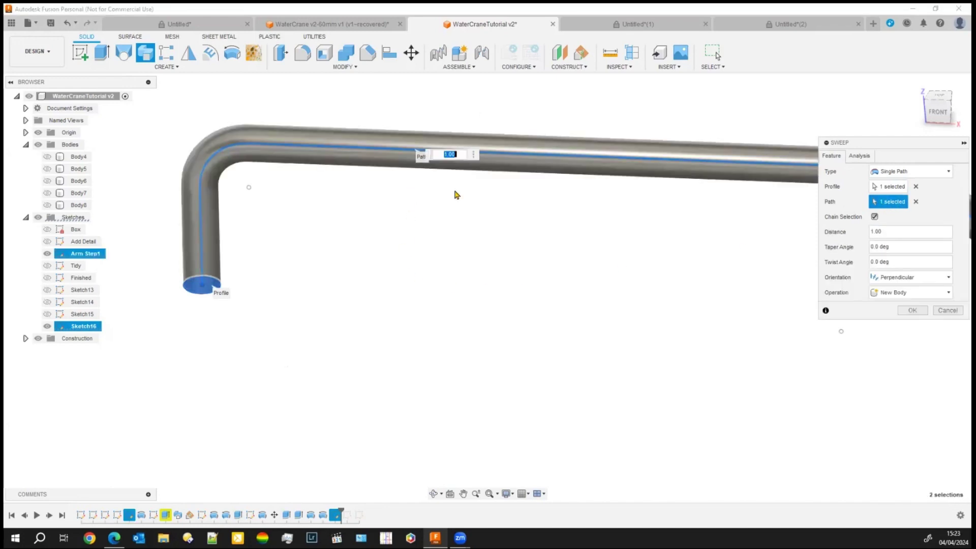
{"action": "left_click", "coordinate": [910, 309]}
Examine the swept arm body along its length and its position above the origin planes from several angles
{"action": "scroll", "coordinate": [613, 345], "scroll_direction": "down", "scroll_amount": 4}
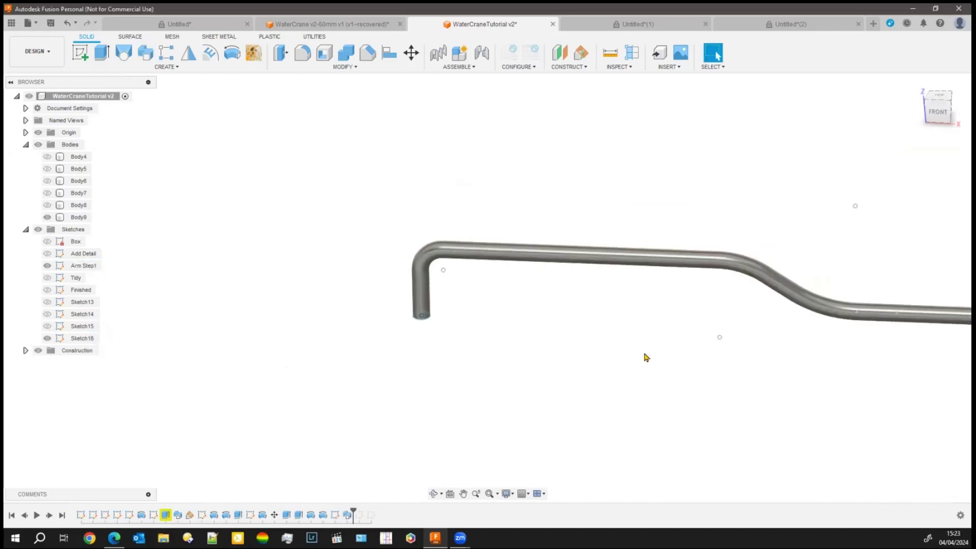
{"action": "middle_click_drag", "start_coordinate": [646, 355], "coordinate": [416, 347]}
{"action": "middle_click_drag", "start_coordinate": [271, 350], "coordinate": [333, 371]}
{"action": "middle_click_drag", "start_coordinate": [433, 337], "coordinate": [393, 360]}
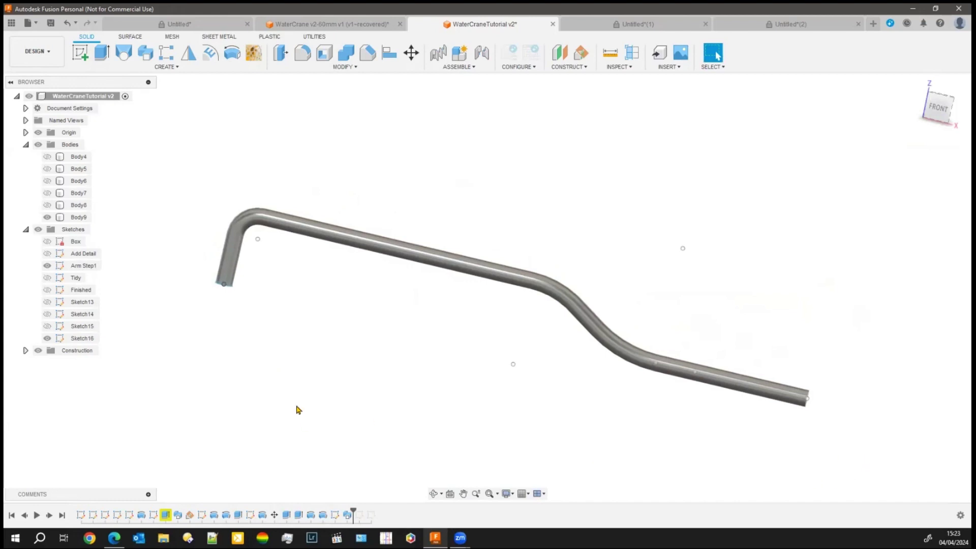
{"action": "middle_click_drag", "start_coordinate": [298, 409], "coordinate": [309, 392]}
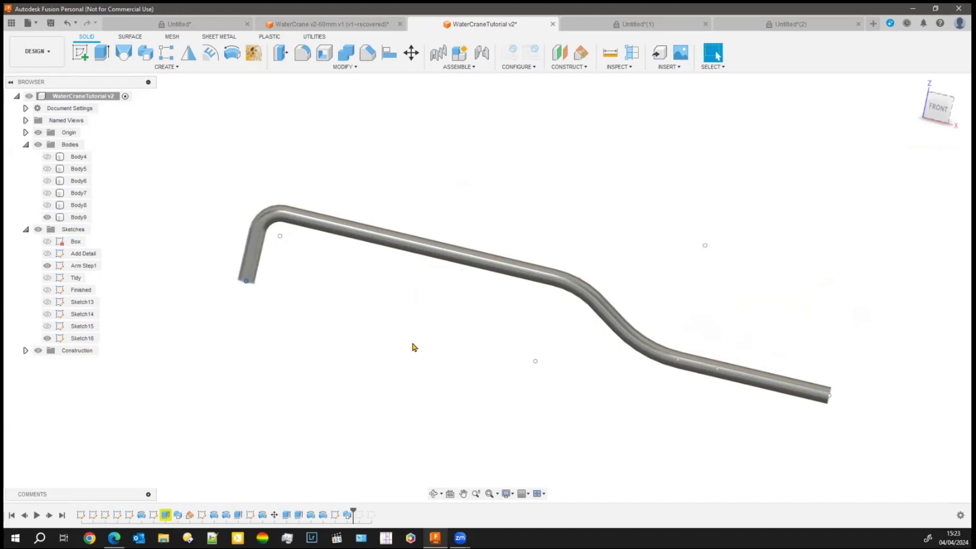
{"action": "scroll", "coordinate": [414, 351], "scroll_direction": "up", "scroll_amount": 3}
{"action": "scroll", "coordinate": [414, 360], "scroll_direction": "down", "scroll_amount": 4}
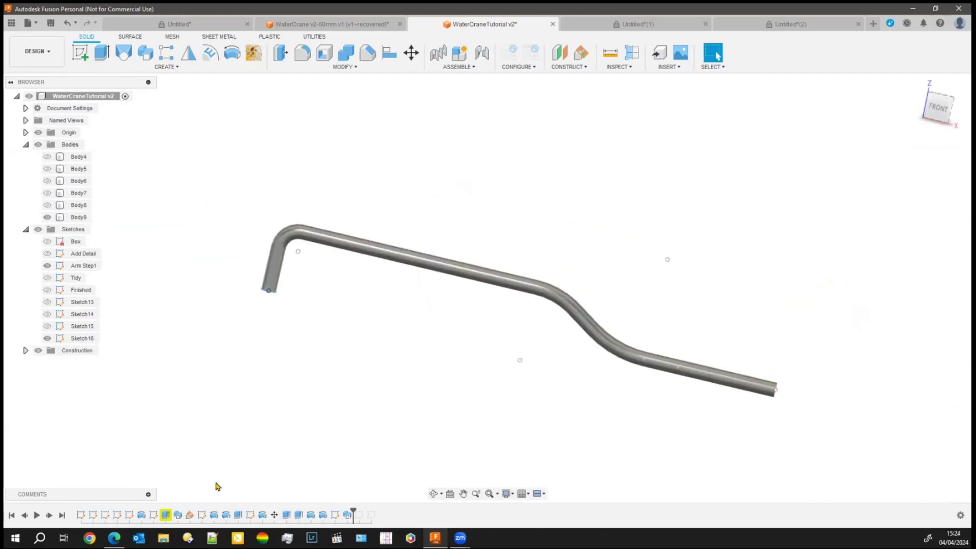
{"action": "scroll", "coordinate": [368, 426], "scroll_direction": "down", "scroll_amount": 5}
{"action": "middle_click_drag", "start_coordinate": [391, 409], "coordinate": [398, 211]}
{"action": "scroll", "coordinate": [370, 323], "scroll_direction": "down", "scroll_amount": 8}
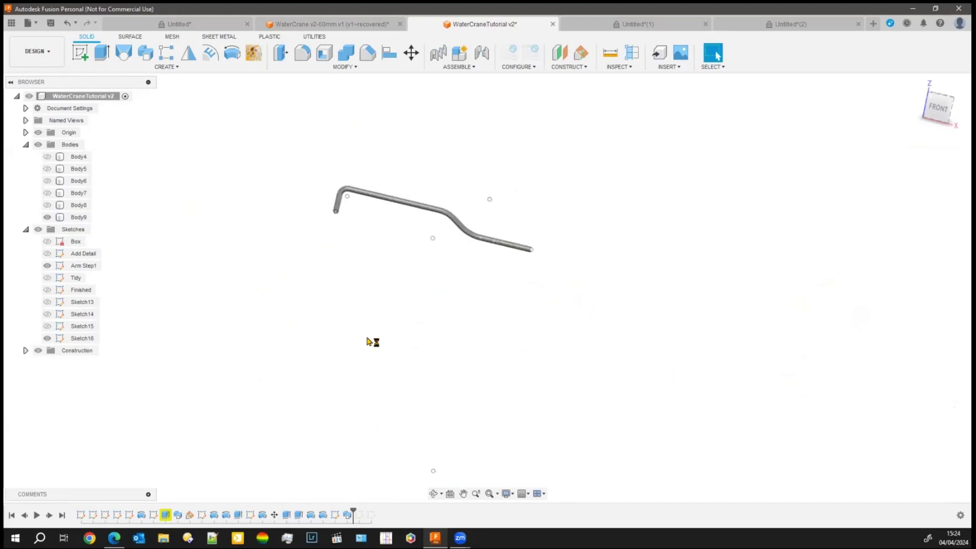
{"action": "middle_click_drag", "start_coordinate": [369, 338], "coordinate": [369, 252]}
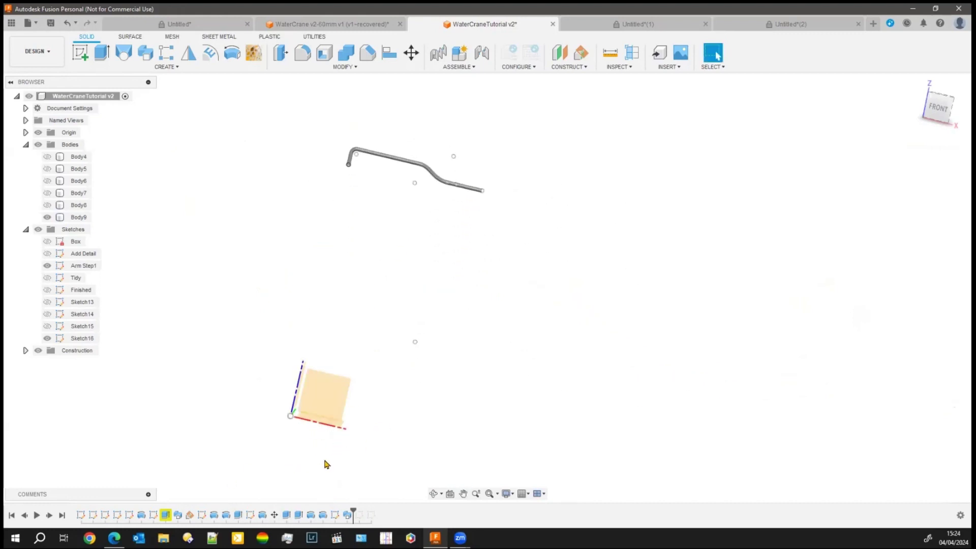
{"action": "middle_click_drag", "start_coordinate": [325, 464], "coordinate": [292, 468], "text": "shift"}
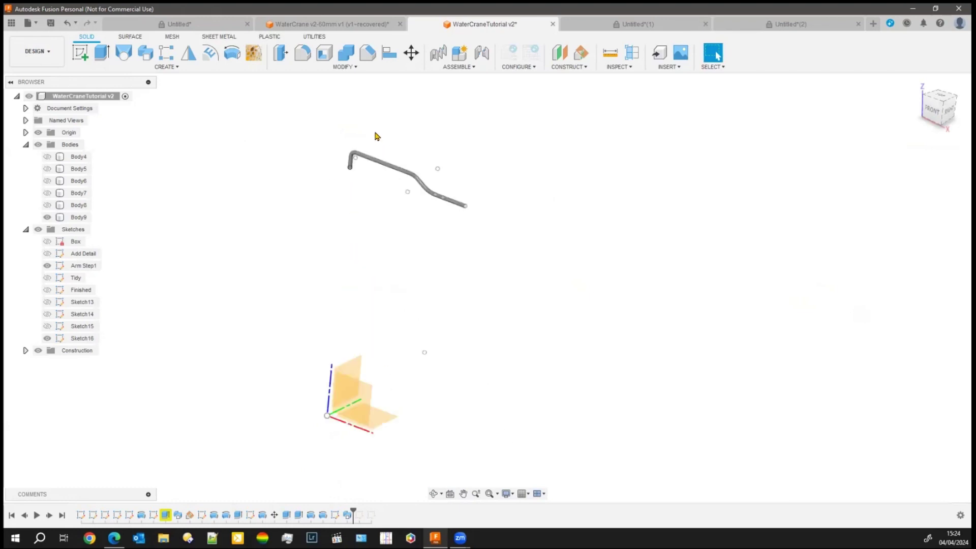
{"action": "scroll", "coordinate": [370, 139], "scroll_direction": "up", "scroll_amount": 8}
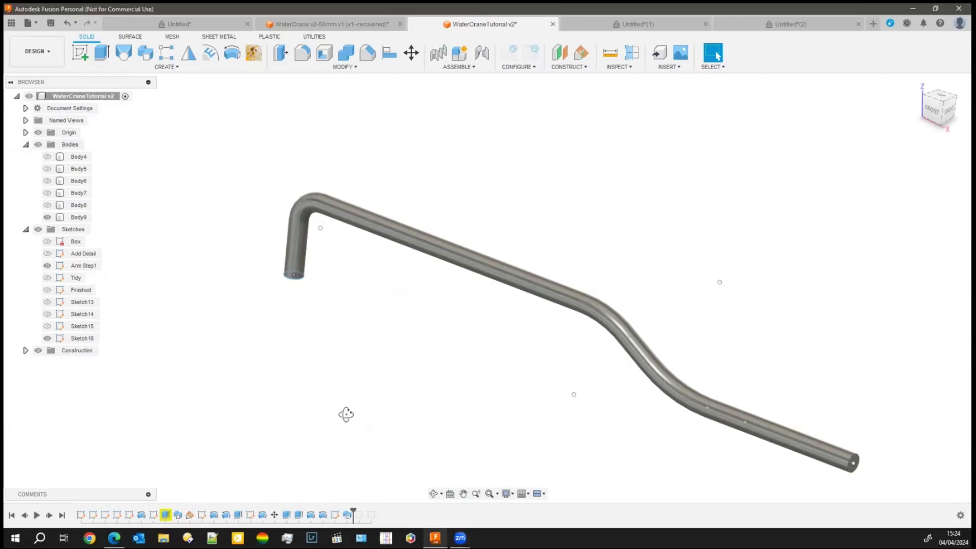
{"action": "middle_click_drag", "start_coordinate": [344, 411], "coordinate": [386, 401], "text": "shift"}
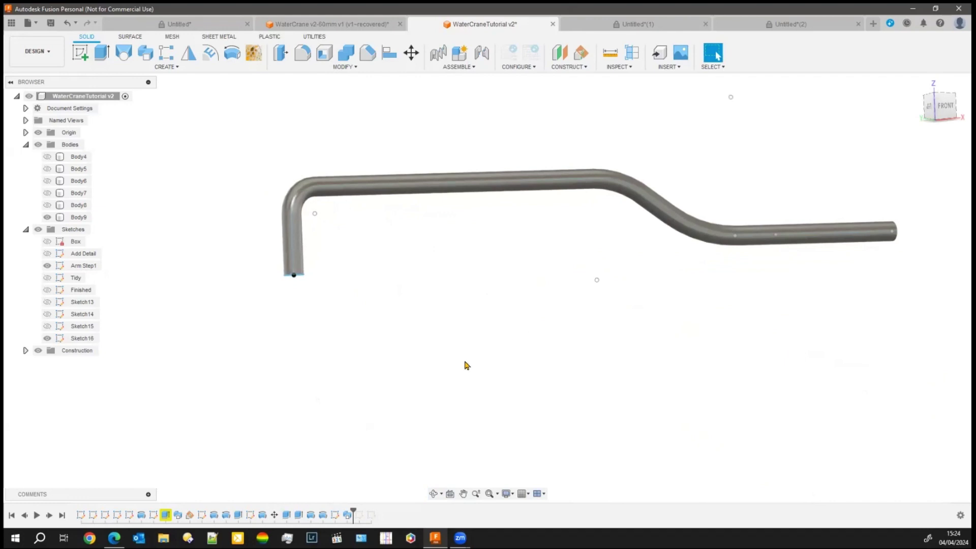
Show the Box and Add Detail sketches of the crane column below the arm
{"action": "scroll", "coordinate": [542, 388], "scroll_direction": "up", "scroll_amount": 3}
{"action": "scroll", "coordinate": [542, 397], "scroll_direction": "down", "scroll_amount": 5}
{"action": "middle_click_drag", "start_coordinate": [543, 396], "coordinate": [401, 279]}
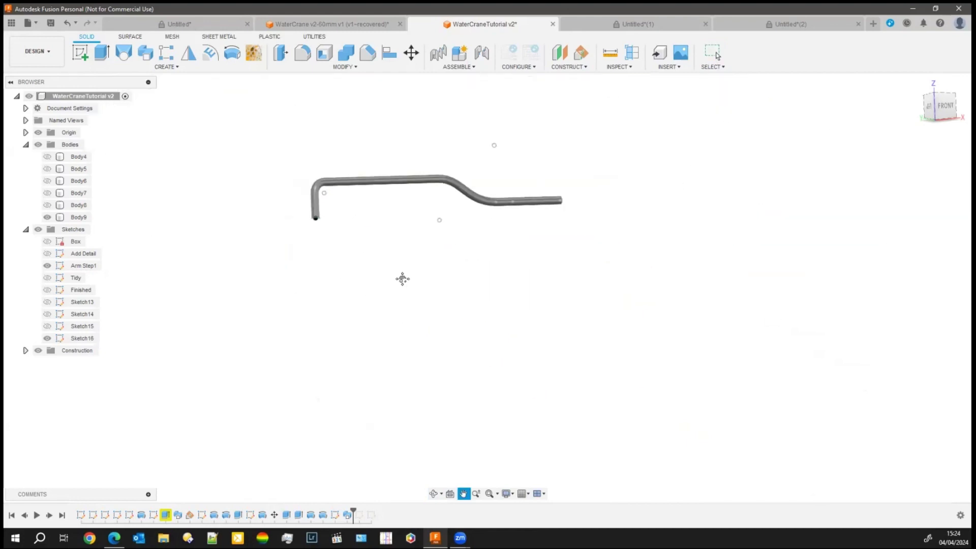
{"action": "scroll", "coordinate": [404, 281], "scroll_direction": "down", "scroll_amount": 2}
{"action": "scroll", "coordinate": [404, 281], "scroll_direction": "down", "scroll_amount": 2}
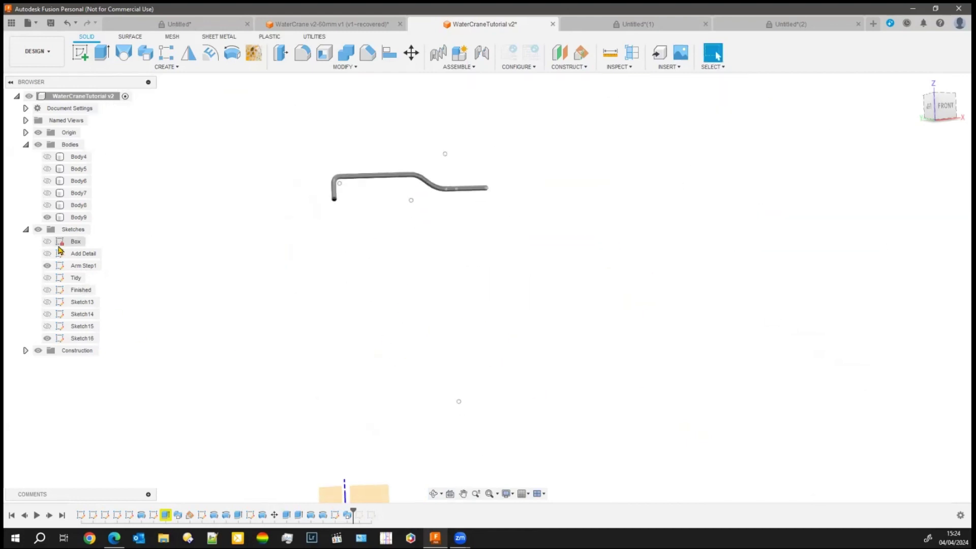
{"action": "left_click", "coordinate": [47, 244]}
{"action": "left_click", "coordinate": [48, 242]}
{"action": "scroll", "coordinate": [225, 463], "scroll_direction": "down", "scroll_amount": 1}
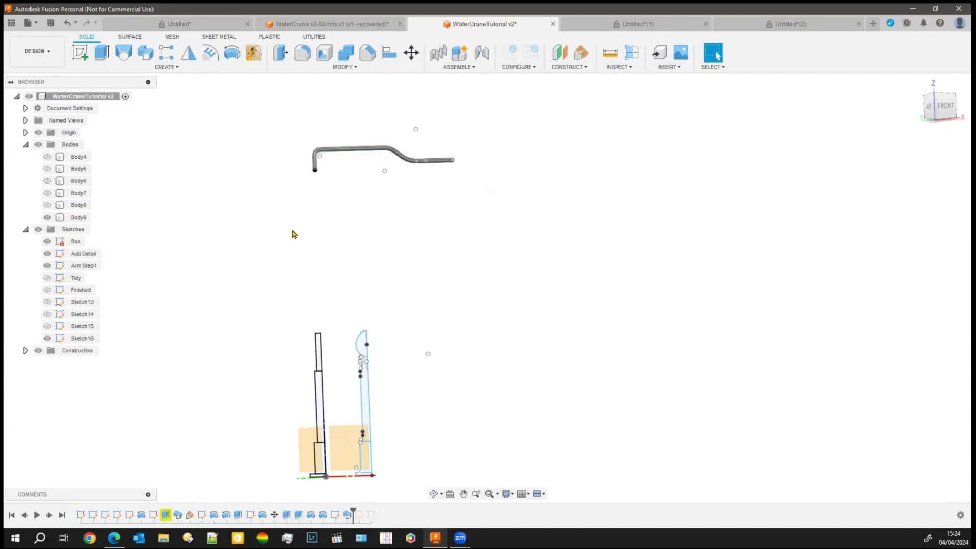
Examine the arm's position relative to the column sketches, and inspect the lower end of its short leg
{"action": "middle_click_drag", "start_coordinate": [297, 236], "coordinate": [347, 288]}
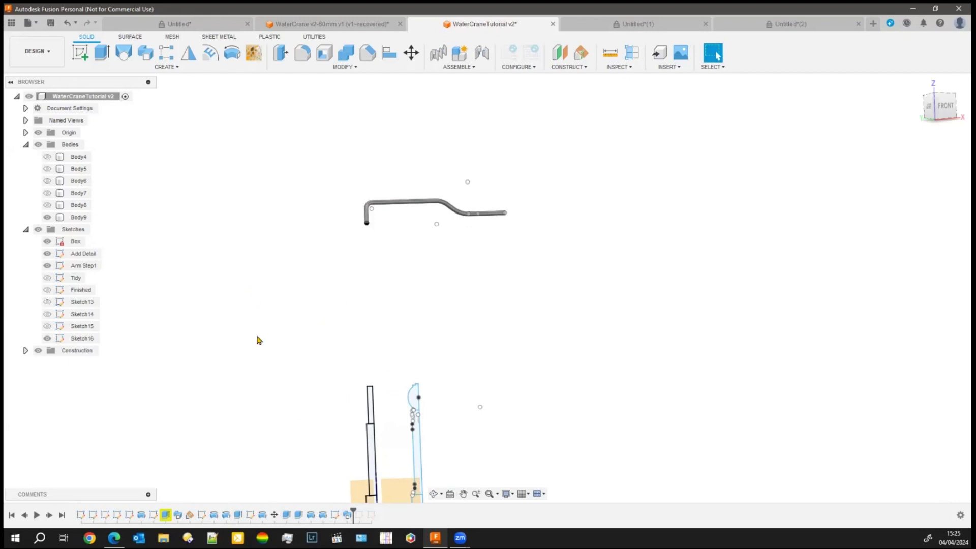
{"action": "mouse_move", "coordinate": [264, 358]}
{"action": "middle_mouse_down", "text": "shift"}
{"action": "mouse_move", "coordinate": [270, 342]}
{"action": "mouse_move", "coordinate": [252, 371]}
{"action": "middle_mouse_up", "text": "shift"}
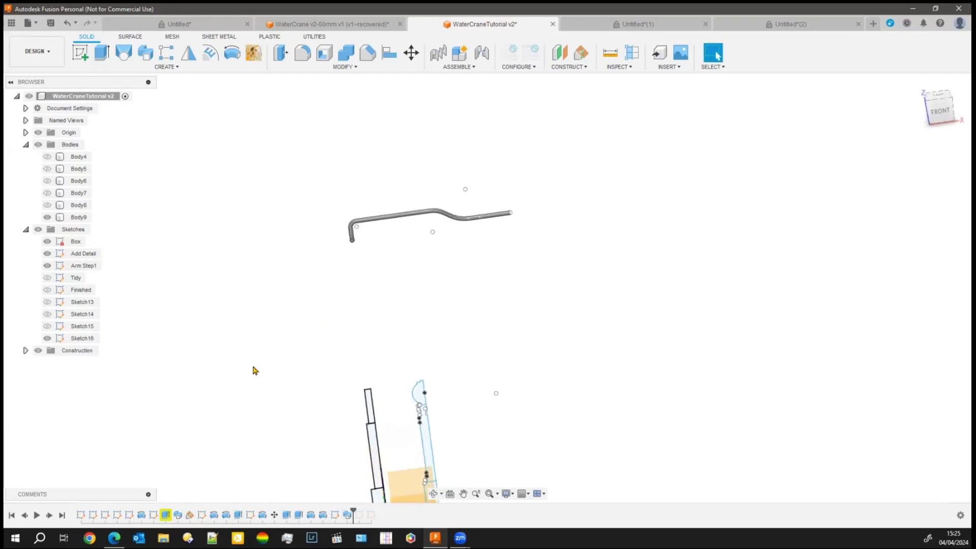
{"action": "middle_click_drag", "start_coordinate": [316, 344], "coordinate": [283, 266]}
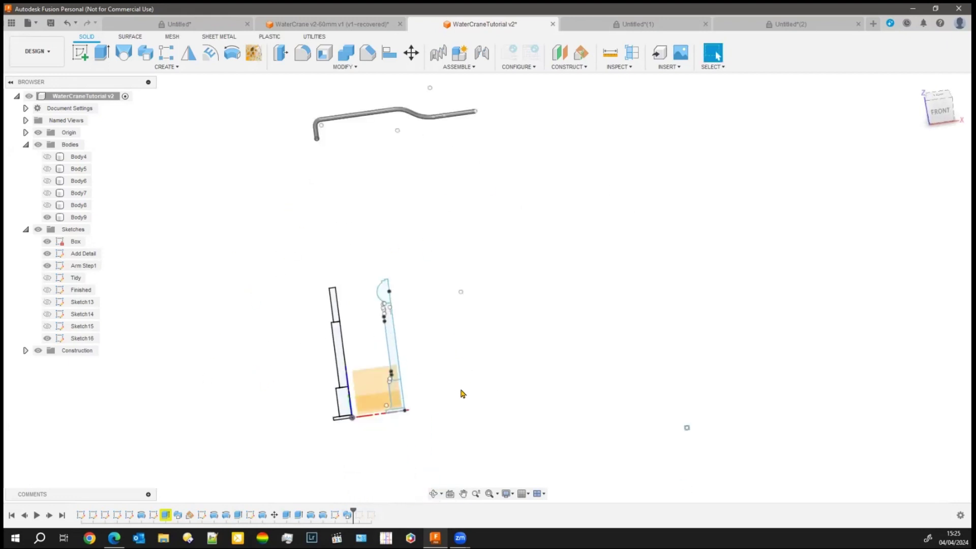
{"action": "middle_click_drag", "start_coordinate": [463, 394], "coordinate": [294, 210], "text": "shift"}
{"action": "mouse_move", "coordinate": [313, 177]}
{"action": "middle_mouse_down"}
{"action": "mouse_move", "coordinate": [338, 240]}
{"action": "mouse_move", "coordinate": [315, 216]}
{"action": "middle_mouse_up"}
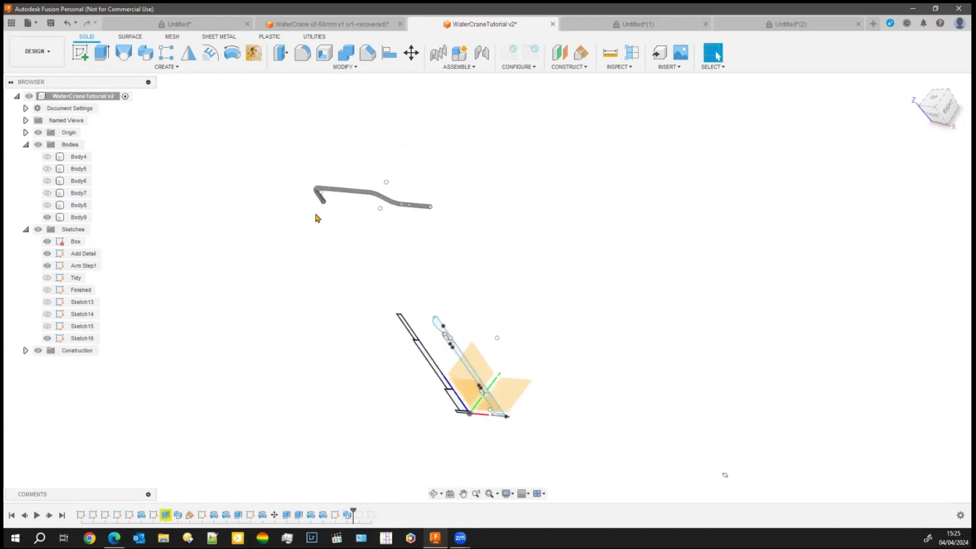
{"action": "scroll", "coordinate": [317, 219], "scroll_direction": "up", "scroll_amount": 5}
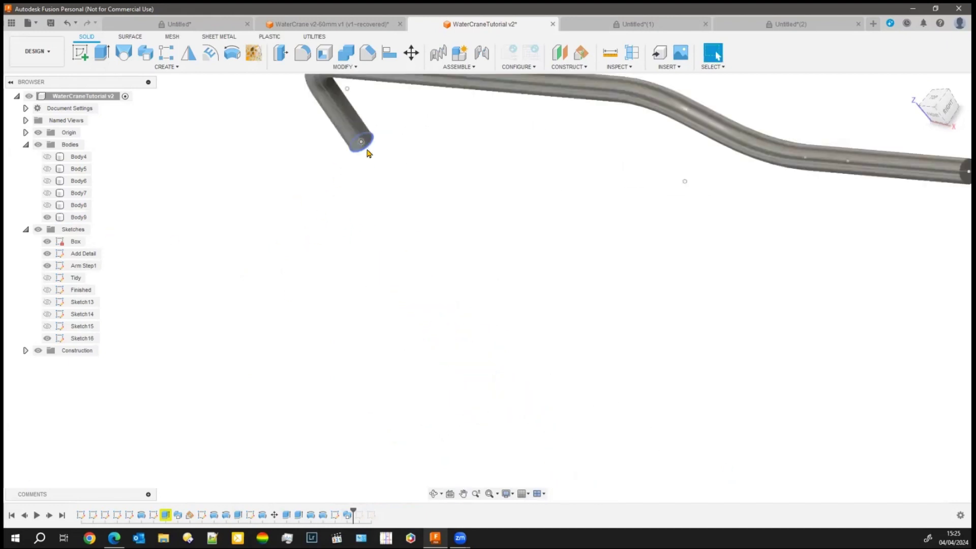
Create a plane offset about 98.4 mm from the XY plane, level with the lower end of the arm's short leg
{"action": "scroll", "coordinate": [447, 303], "scroll_direction": "down", "scroll_amount": 5}
{"action": "middle_click_drag", "start_coordinate": [491, 360], "coordinate": [303, 234]}
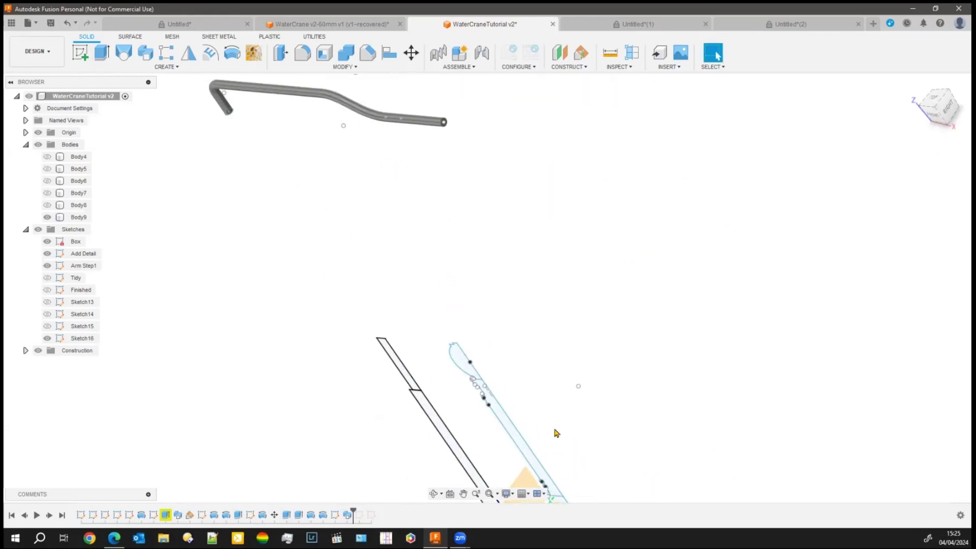
{"action": "scroll", "coordinate": [574, 342], "scroll_direction": "down", "scroll_amount": 2}
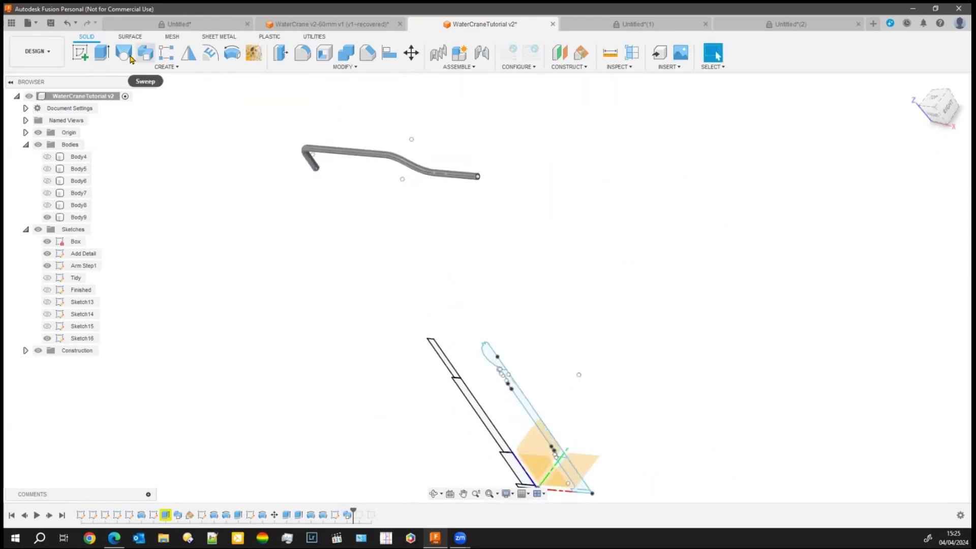
{"action": "left_click", "coordinate": [578, 71]}
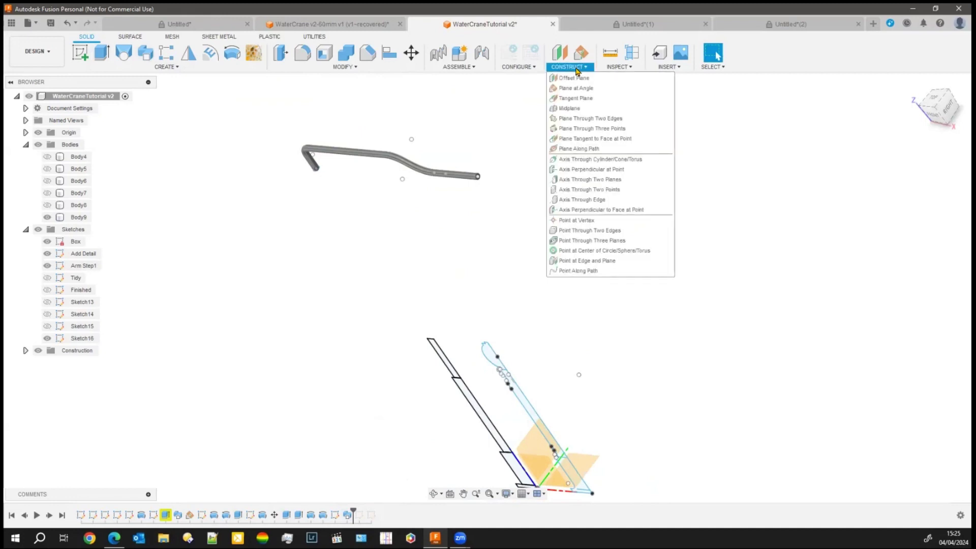
{"action": "left_click", "coordinate": [573, 78]}
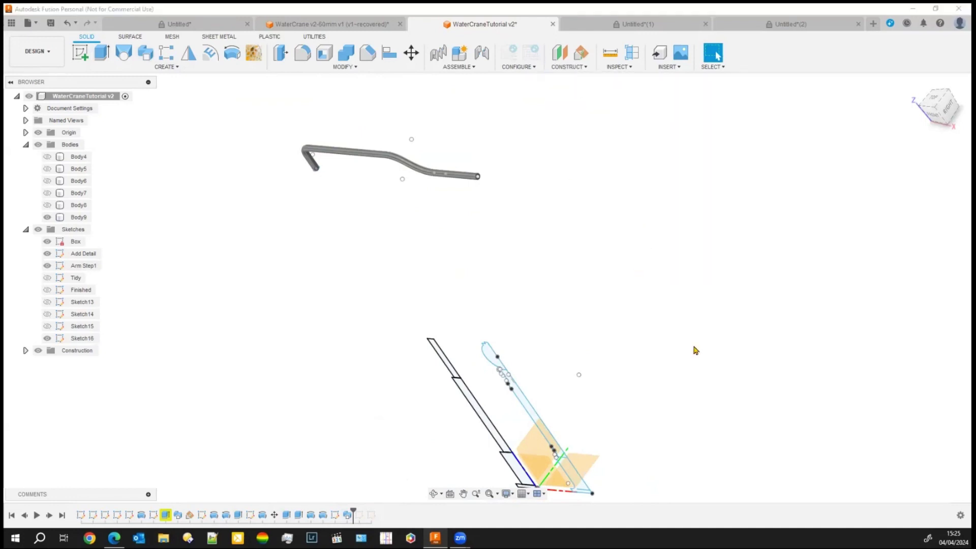
{"action": "left_click", "coordinate": [583, 466]}
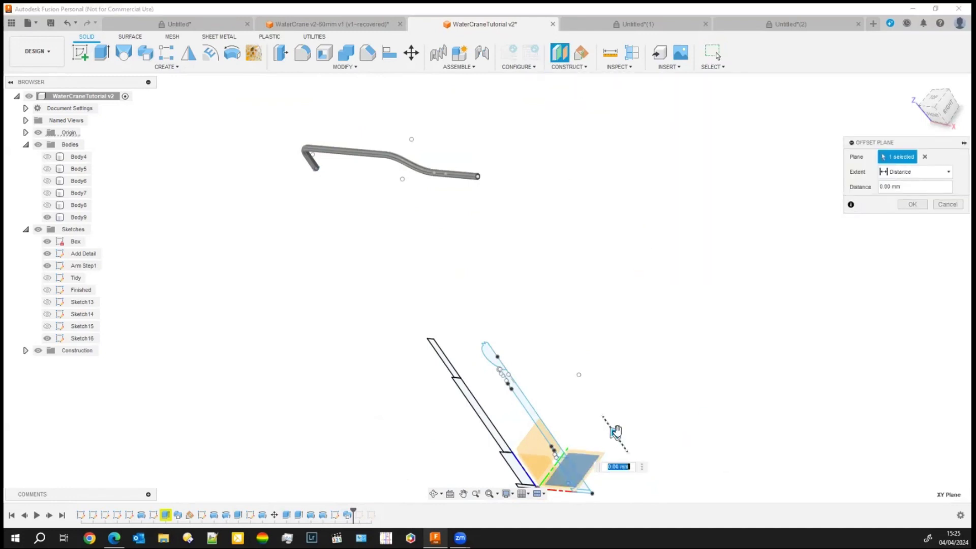
{"action": "left_click_drag", "start_coordinate": [617, 430], "coordinate": [465, 219]}
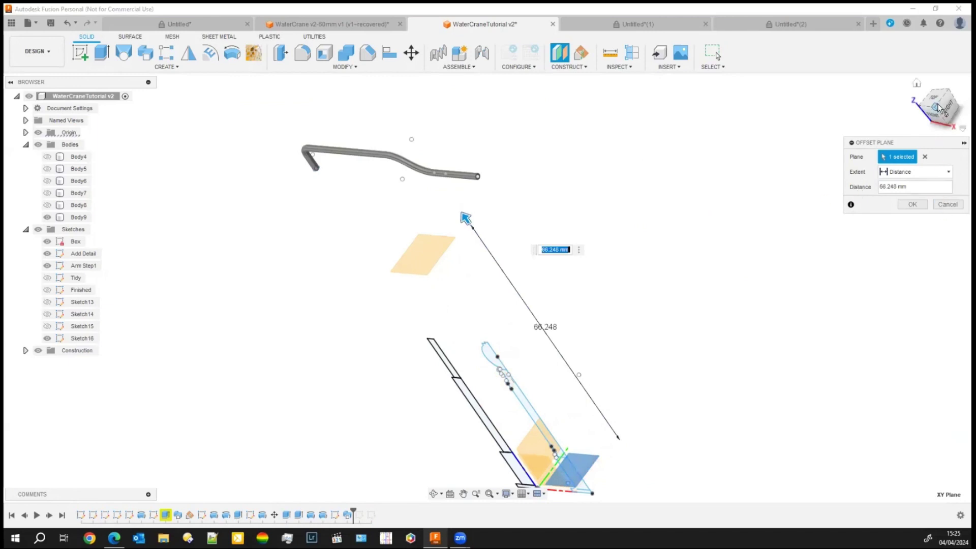
{"action": "left_click", "coordinate": [932, 120]}
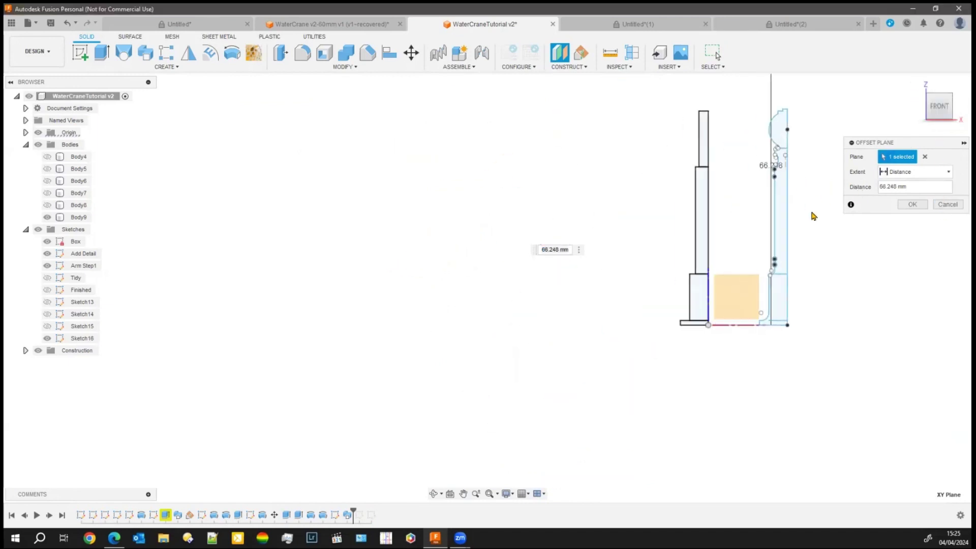
{"action": "middle_click_drag", "start_coordinate": [810, 214], "coordinate": [404, 525]}
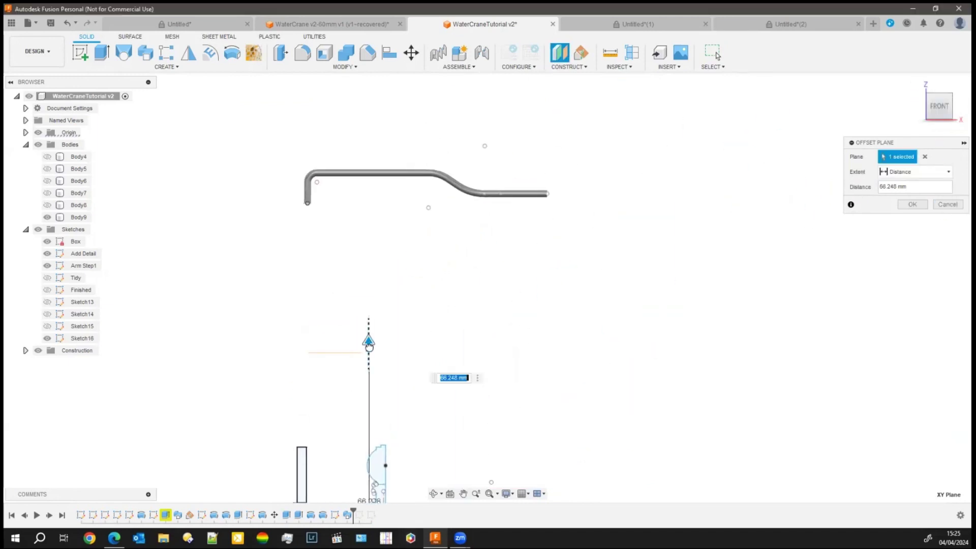
{"action": "left_click_drag", "start_coordinate": [368, 344], "coordinate": [364, 182]}
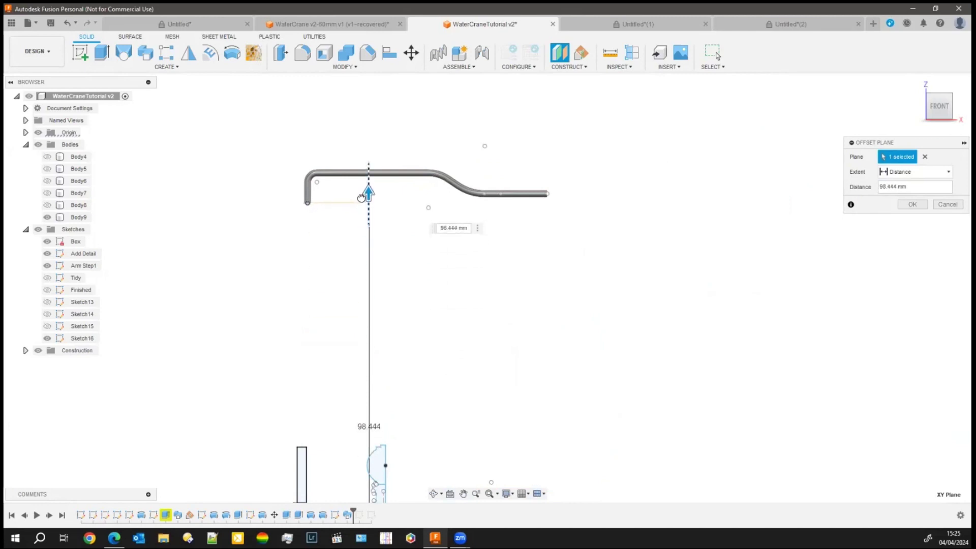
{"action": "left_click", "coordinate": [912, 204]}
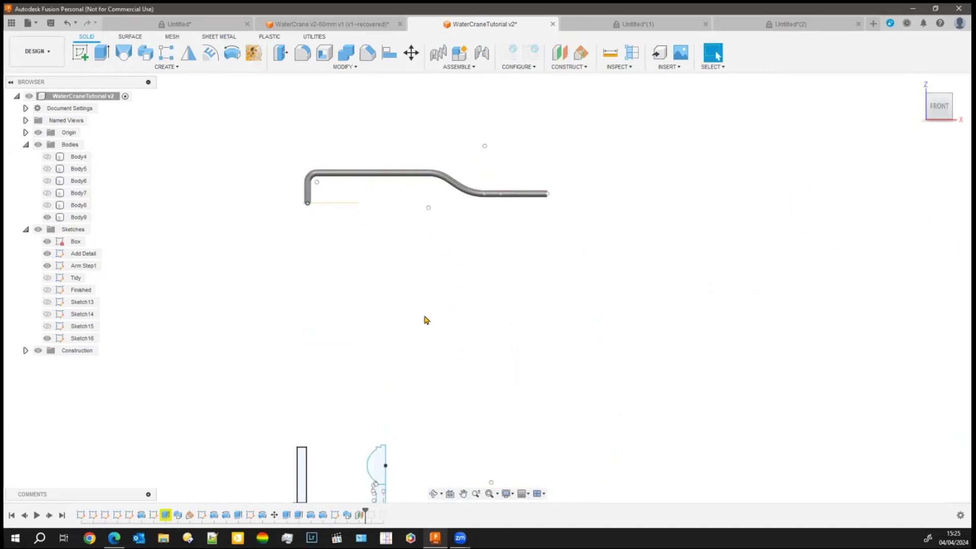
Create a sketch on the offset plane, check it against the lower end of the arm's short leg, and finish it
{"action": "middle_click_drag", "start_coordinate": [400, 306], "coordinate": [397, 313], "text": "shift"}
{"action": "left_click", "coordinate": [80, 52]}
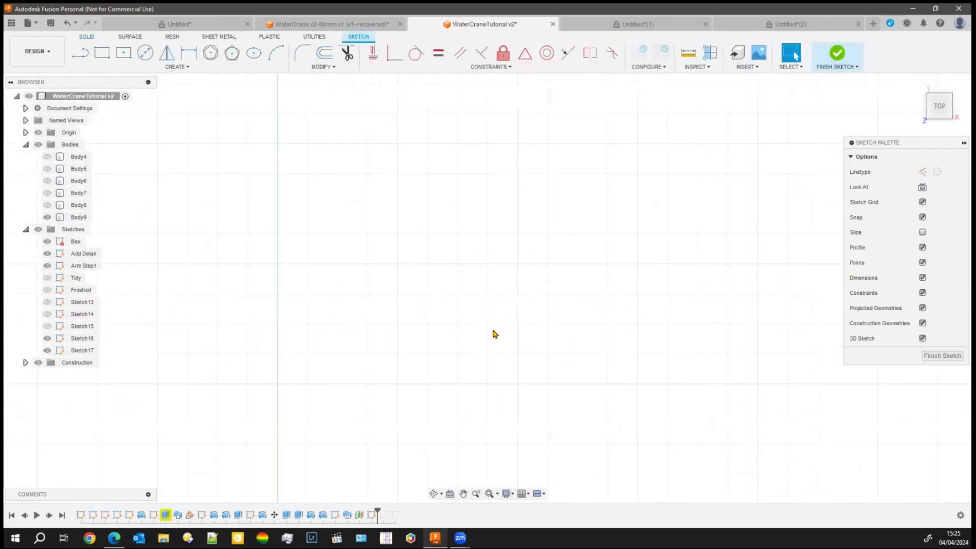
{"action": "scroll", "coordinate": [493, 345], "scroll_direction": "down", "scroll_amount": 2}
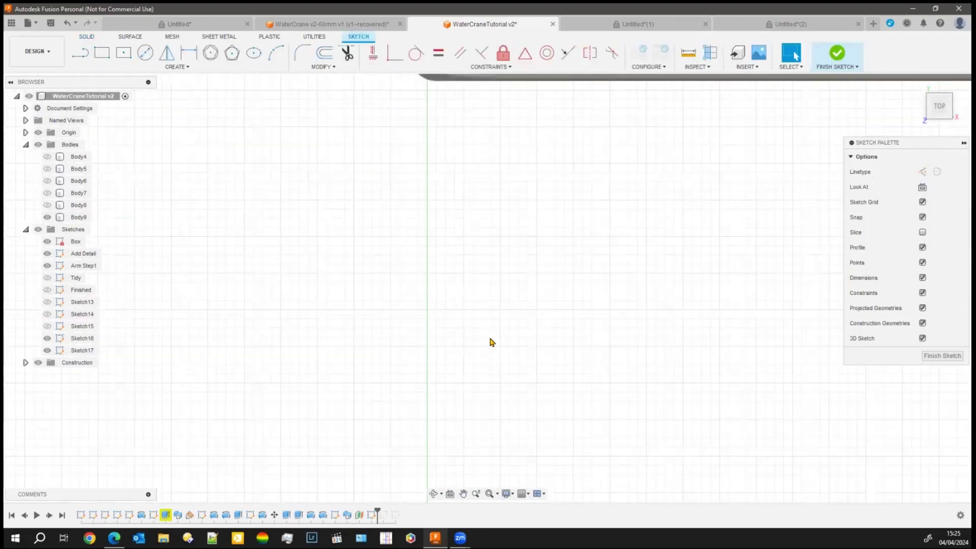
{"action": "scroll", "coordinate": [492, 342], "scroll_direction": "down", "scroll_amount": 1}
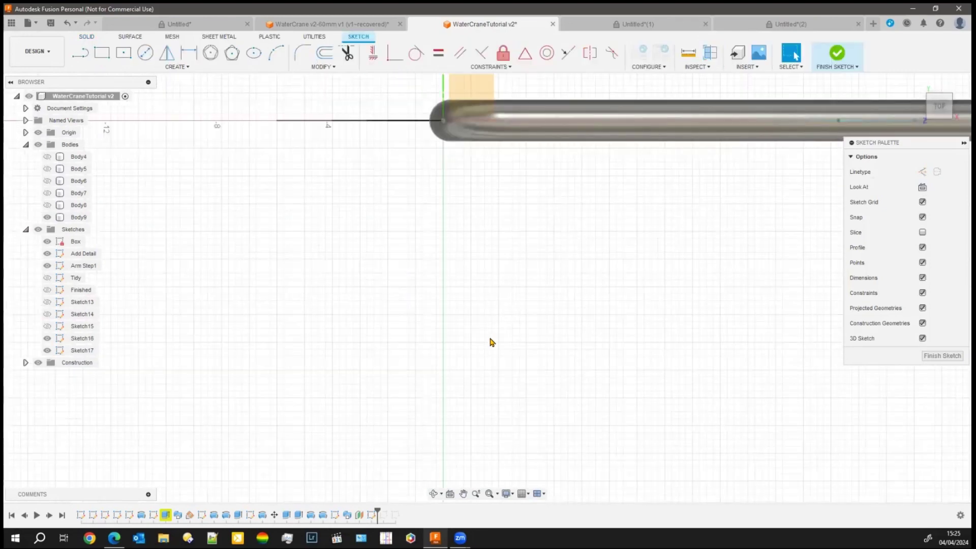
{"action": "scroll", "coordinate": [492, 342], "scroll_direction": "down", "scroll_amount": 1}
{"action": "scroll", "coordinate": [492, 342], "scroll_direction": "down", "scroll_amount": 1}
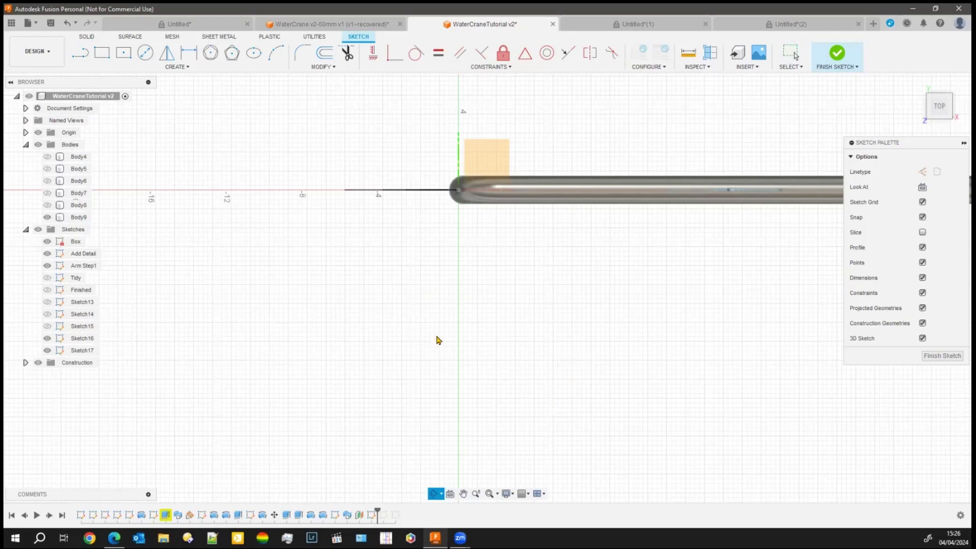
{"action": "middle_click_drag", "start_coordinate": [439, 338], "coordinate": [562, 333], "text": "shift"}
{"action": "mouse_move", "coordinate": [397, 222]}
{"action": "middle_mouse_down", "text": "shift"}
{"action": "mouse_move", "coordinate": [397, 244]}
{"action": "mouse_move", "coordinate": [304, 225]}
{"action": "middle_mouse_up", "text": "shift"}
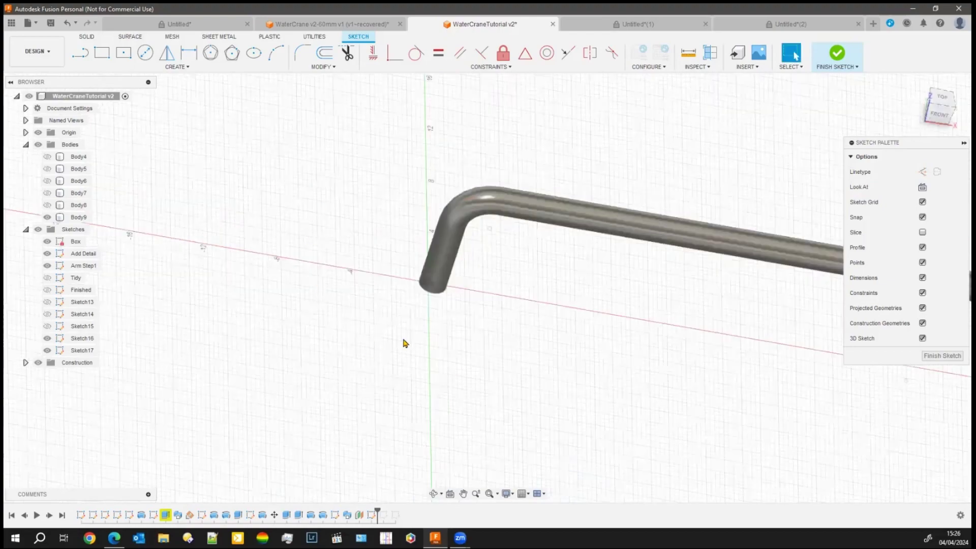
{"action": "middle_click_drag", "start_coordinate": [955, 383], "coordinate": [952, 382]}
{"action": "middle_click_drag", "start_coordinate": [684, 334], "coordinate": [938, 357]}
{"action": "key", "text": "Escape"}
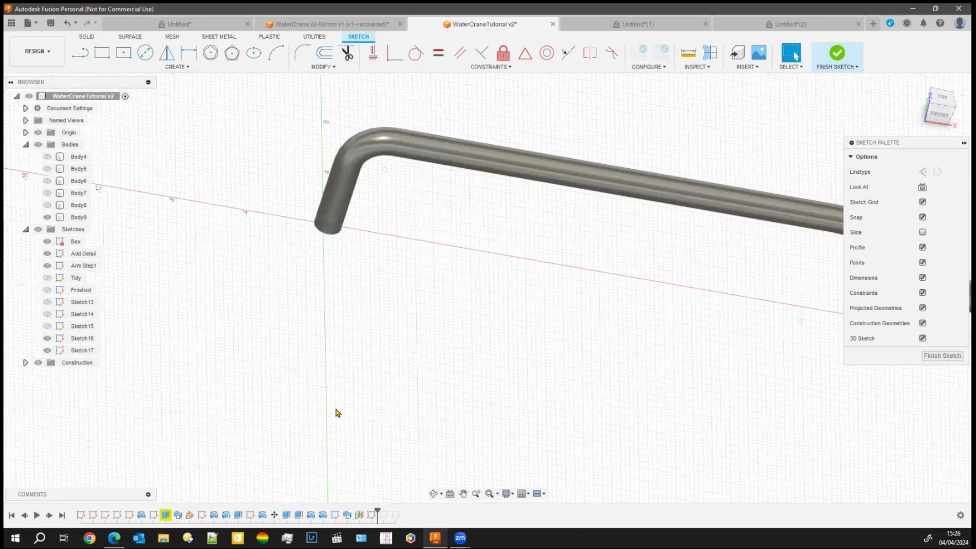
{"action": "mouse_move", "coordinate": [458, 334]}
{"action": "middle_mouse_down", "text": "shift"}
{"action": "mouse_move", "coordinate": [460, 356]}
{"action": "mouse_move", "coordinate": [505, 227]}
{"action": "middle_mouse_up", "text": "shift"}
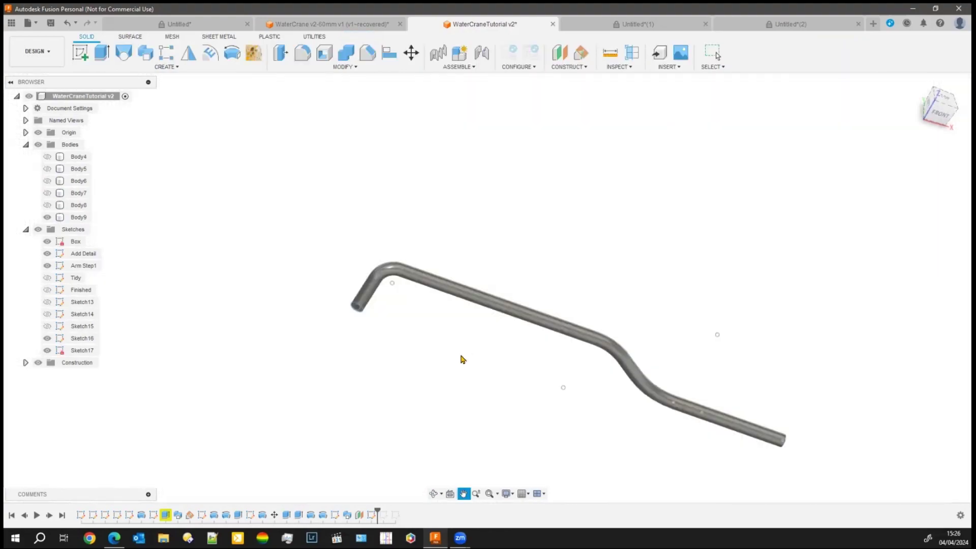
Inspect the lower end of the arm's short leg up close and hide the swept arm body
{"action": "scroll", "coordinate": [483, 281], "scroll_direction": "down", "scroll_amount": 6}
{"action": "middle_click_drag", "start_coordinate": [460, 378], "coordinate": [505, 243]}
{"action": "scroll", "coordinate": [490, 264], "scroll_direction": "down", "scroll_amount": 1}
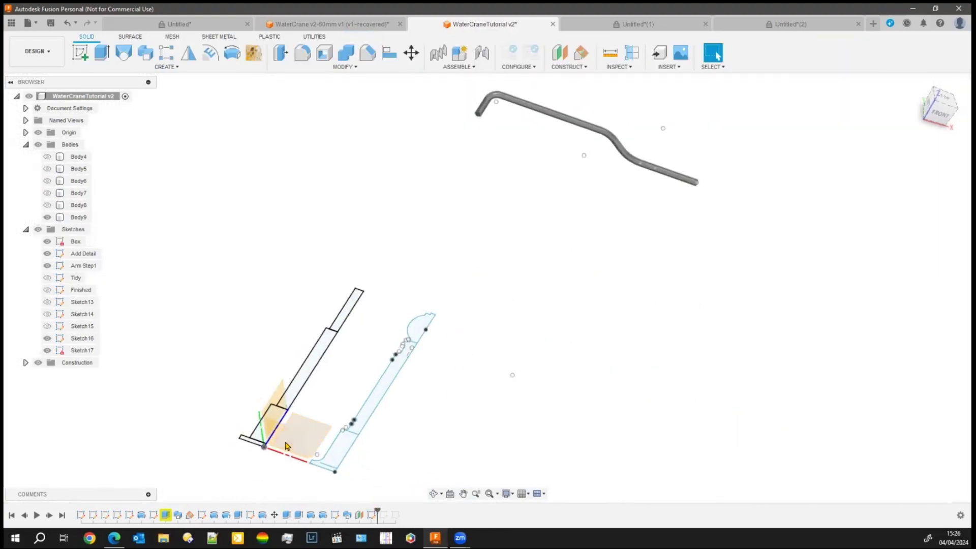
{"action": "scroll", "coordinate": [273, 445], "scroll_direction": "up", "scroll_amount": 3}
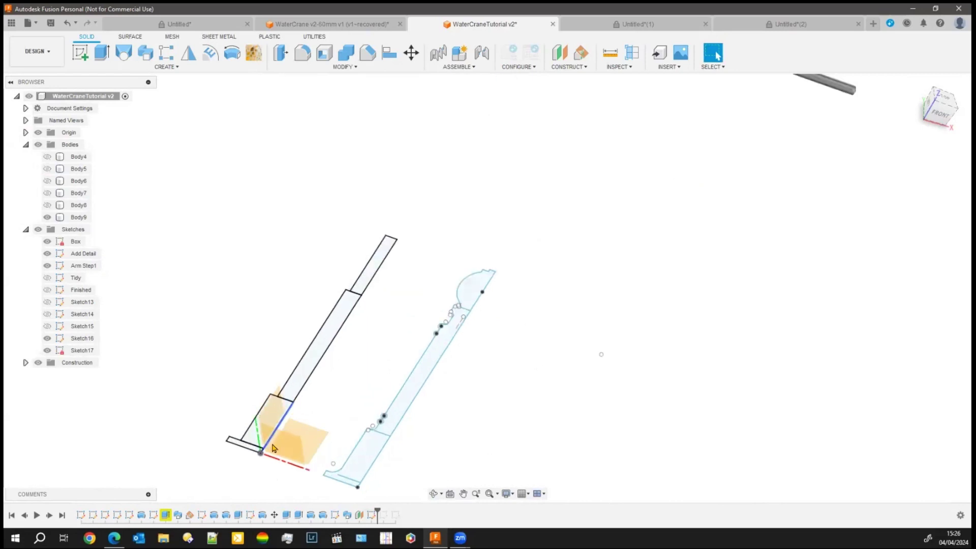
{"action": "middle_click_drag", "start_coordinate": [526, 191], "coordinate": [488, 306]}
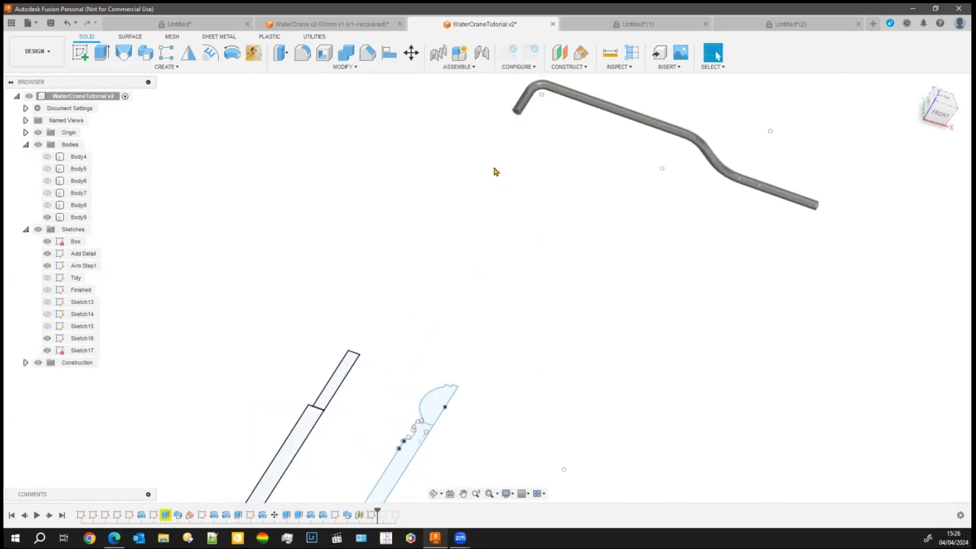
{"action": "scroll", "coordinate": [524, 120], "scroll_direction": "up", "scroll_amount": 5}
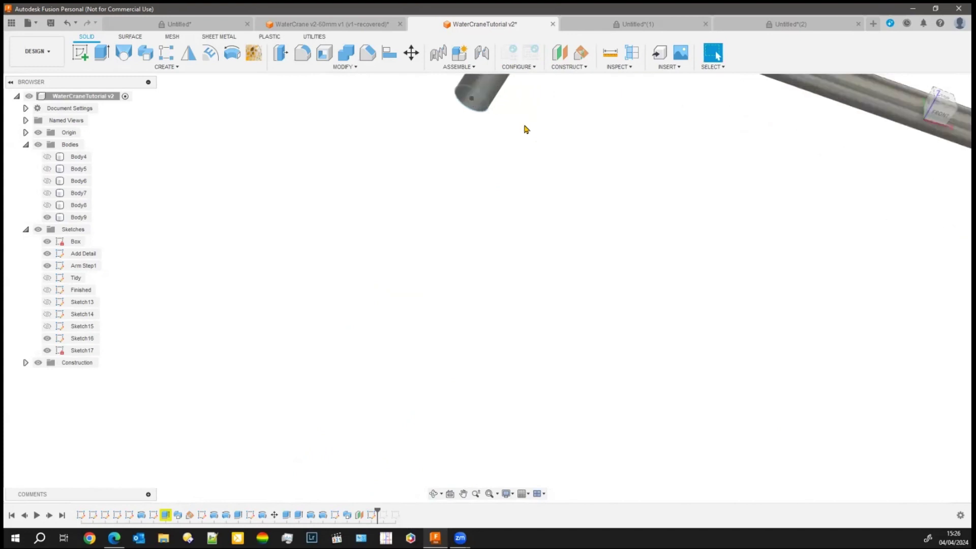
{"action": "scroll", "coordinate": [526, 129], "scroll_direction": "up", "scroll_amount": 2}
{"action": "middle_click_drag", "start_coordinate": [525, 129], "coordinate": [525, 320]}
{"action": "scroll", "coordinate": [525, 320], "scroll_direction": "up", "scroll_amount": 2}
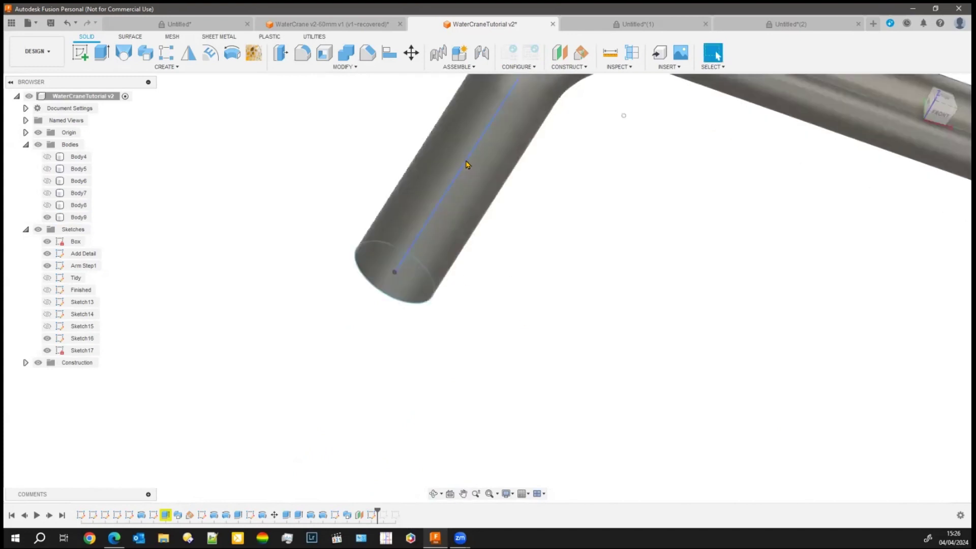
{"action": "left_click", "coordinate": [47, 217]}
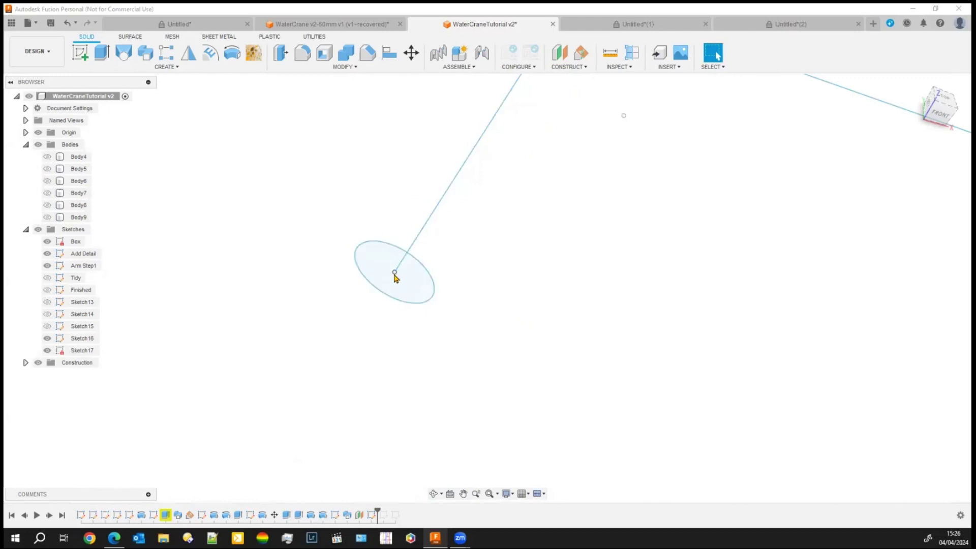
Examine the arm path and its profile circle relative to the column sketches, from the front and at an angle
{"action": "left_click", "coordinate": [939, 111]}
{"action": "scroll", "coordinate": [560, 361], "scroll_direction": "down", "scroll_amount": 8}
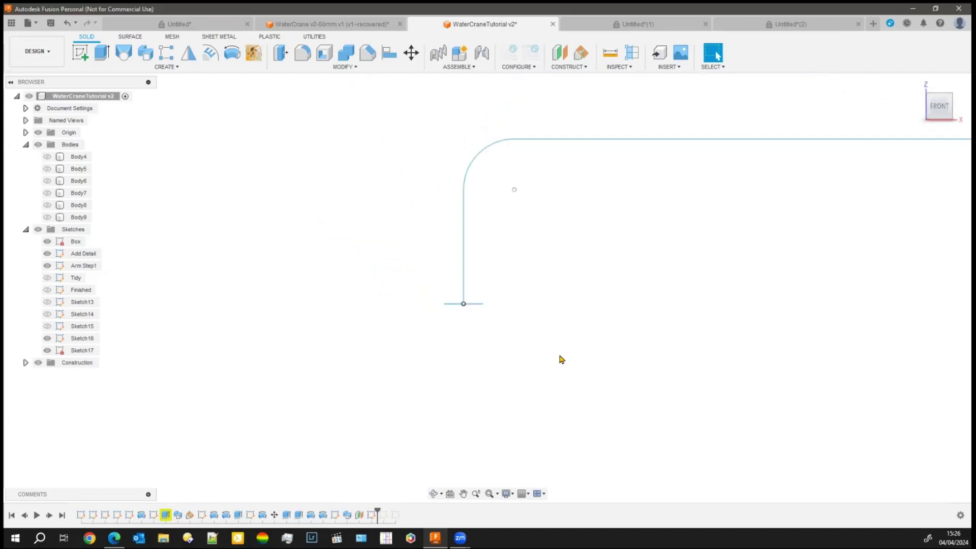
{"action": "middle_click_drag", "start_coordinate": [565, 366], "coordinate": [400, 213]}
{"action": "scroll", "coordinate": [431, 321], "scroll_direction": "down", "scroll_amount": 7}
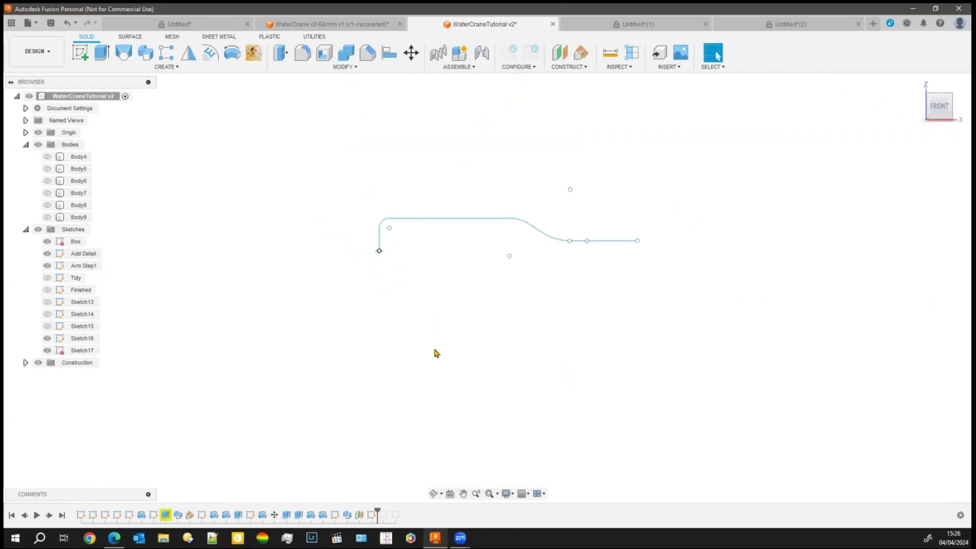
{"action": "middle_click_drag", "start_coordinate": [433, 354], "coordinate": [399, 211]}
{"action": "scroll", "coordinate": [417, 285], "scroll_direction": "down", "scroll_amount": 3}
{"action": "middle_click_drag", "start_coordinate": [433, 305], "coordinate": [412, 297]}
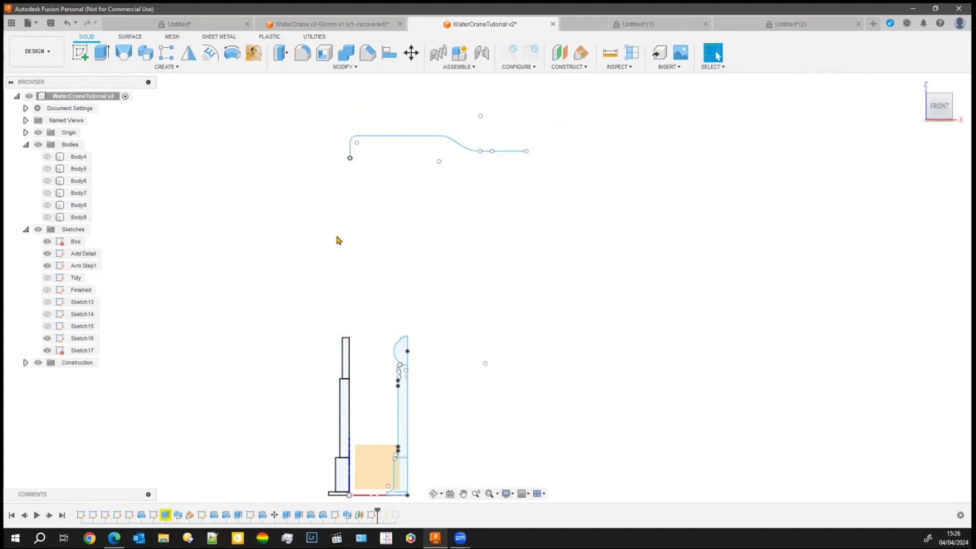
{"action": "mouse_move", "coordinate": [338, 240]}
{"action": "middle_mouse_down", "text": "shift"}
{"action": "mouse_move", "coordinate": [329, 233]}
{"action": "mouse_move", "coordinate": [320, 275]}
{"action": "mouse_move", "coordinate": [348, 273]}
{"action": "middle_mouse_up", "text": "shift"}
{"action": "scroll", "coordinate": [420, 213], "scroll_direction": "up", "scroll_amount": 10}
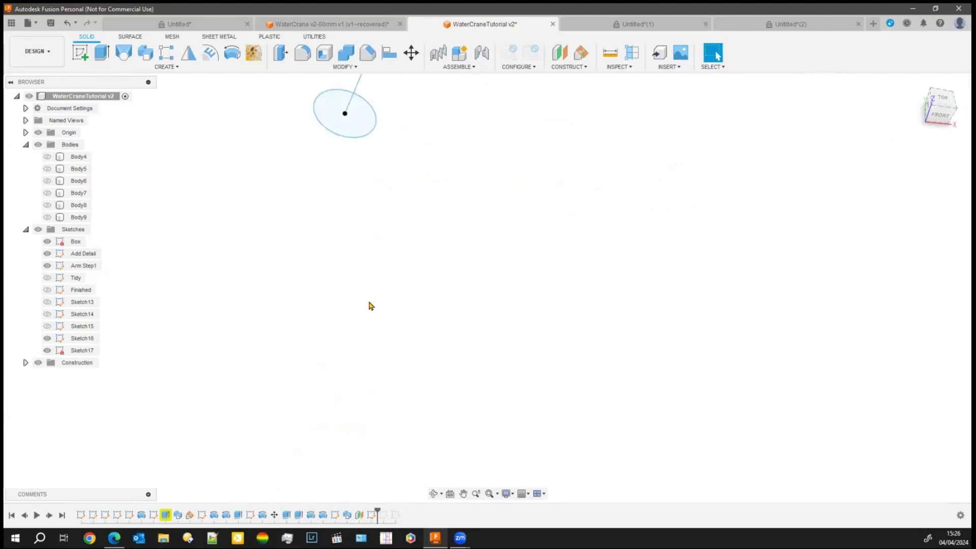
{"action": "middle_click_drag", "start_coordinate": [390, 310], "coordinate": [424, 299]}
{"action": "scroll", "coordinate": [383, 377], "scroll_direction": "down", "scroll_amount": 4}
{"action": "scroll", "coordinate": [424, 299], "scroll_direction": "down", "scroll_amount": 6}
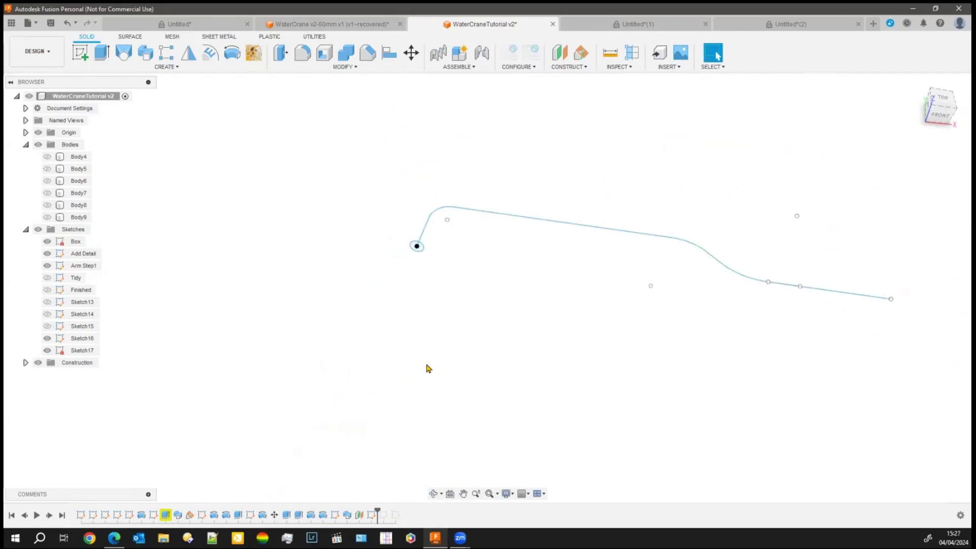
{"action": "middle_click_drag", "start_coordinate": [389, 342], "coordinate": [425, 325]}
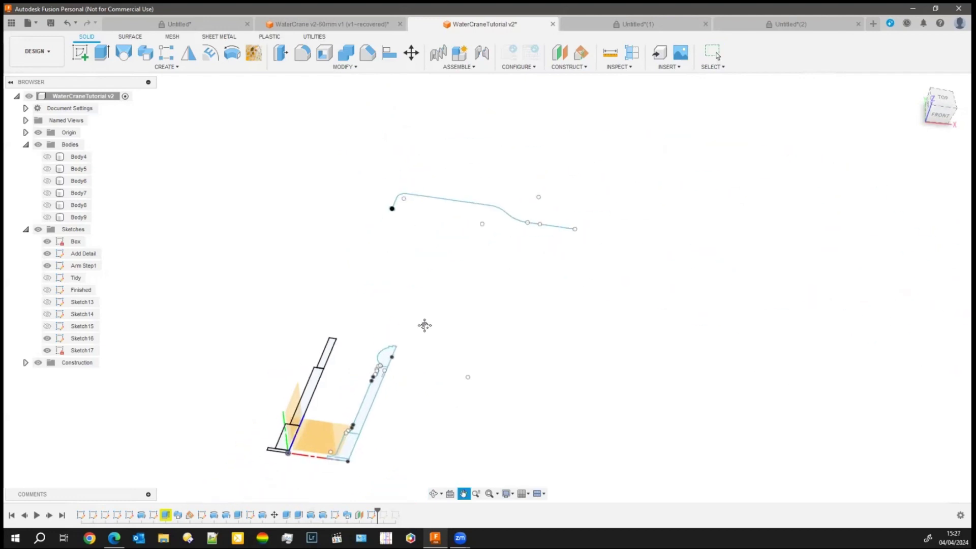
Create a sketch on the vertical XZ origin plane and start a centre-diameter circle in it
{"action": "left_click", "coordinate": [82, 52]}
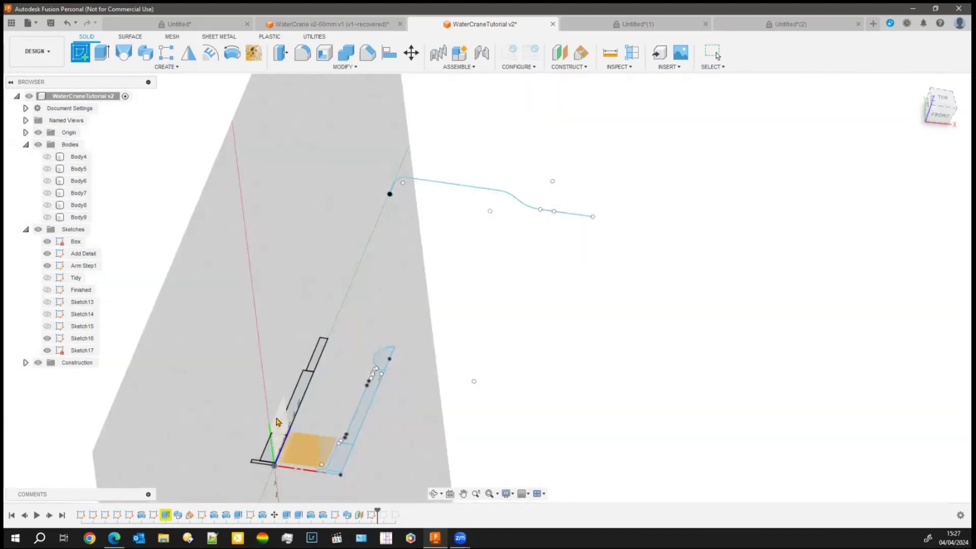
{"action": "left_click", "coordinate": [279, 425]}
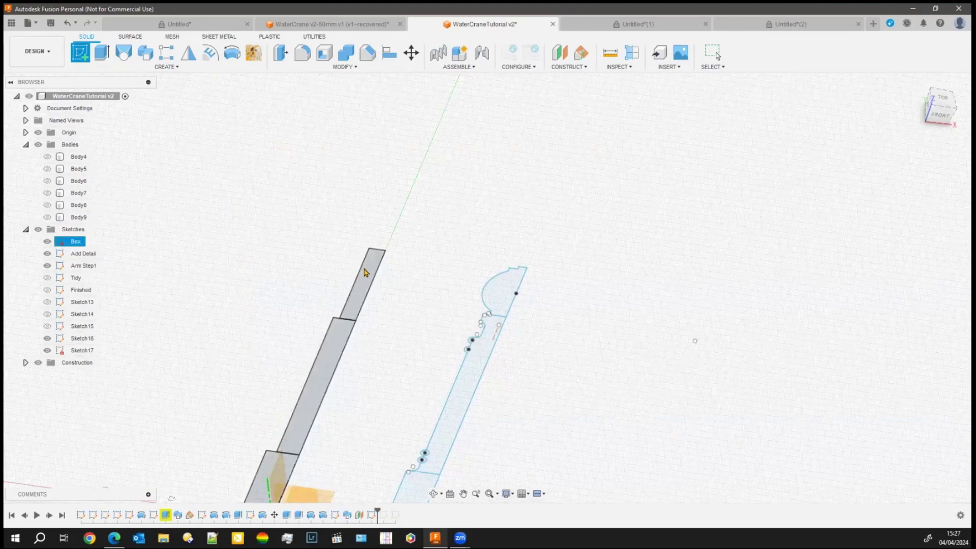
{"action": "scroll", "coordinate": [285, 457], "scroll_direction": "up", "scroll_amount": 1}
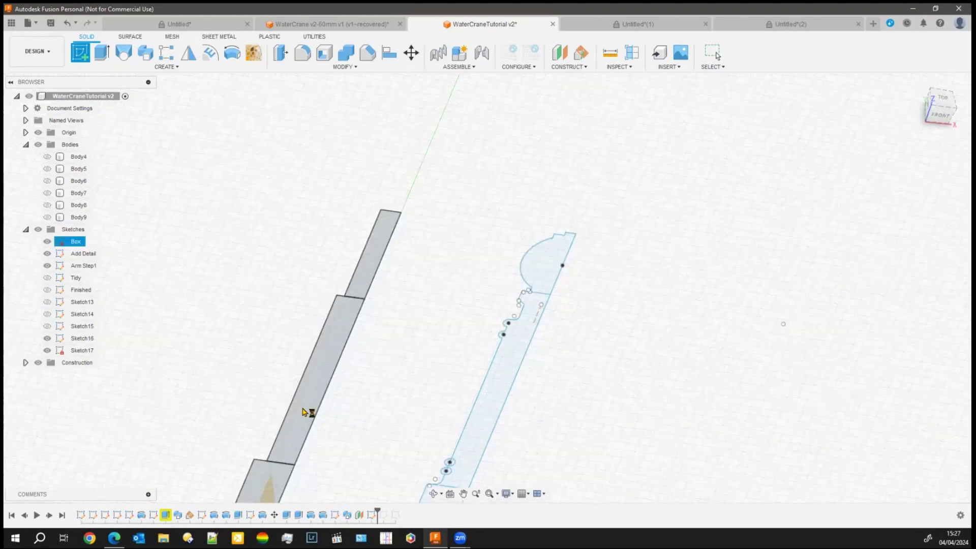
{"action": "scroll", "coordinate": [306, 411], "scroll_direction": "up", "scroll_amount": 3}
{"action": "scroll", "coordinate": [481, 294], "scroll_direction": "down", "scroll_amount": 2}
{"action": "middle_click_drag", "start_coordinate": [441, 362], "coordinate": [440, 225]}
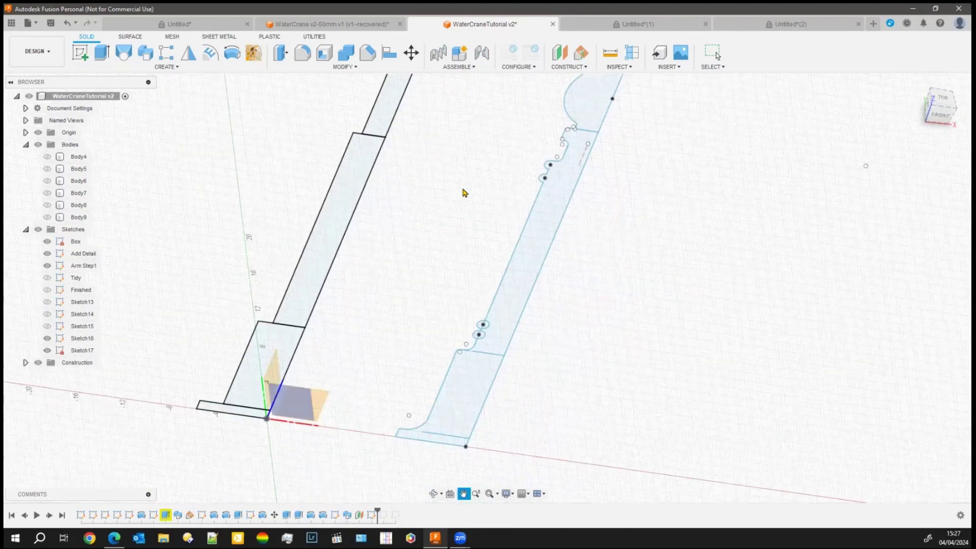
{"action": "left_click", "coordinate": [434, 398]}
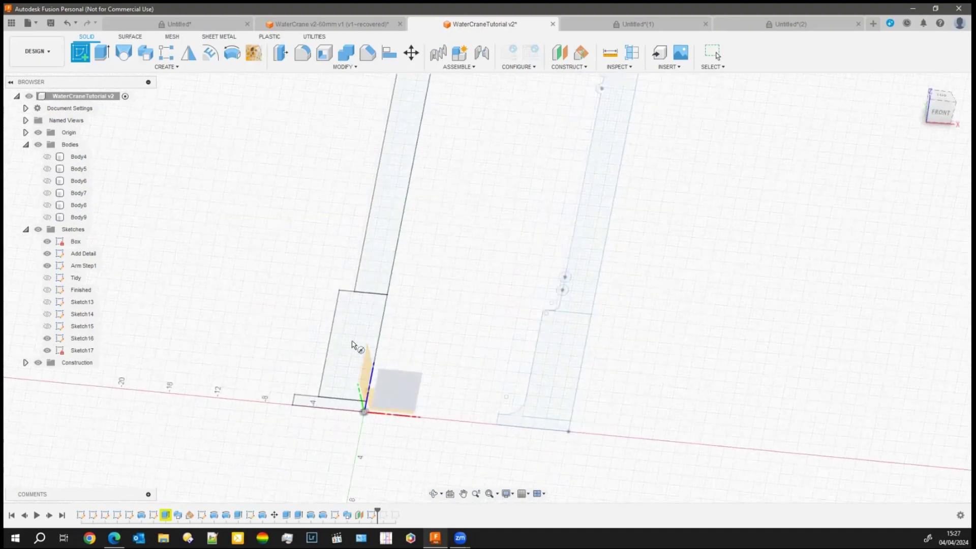
{"action": "left_click", "coordinate": [375, 335]}
{"action": "key", "text": "c"}
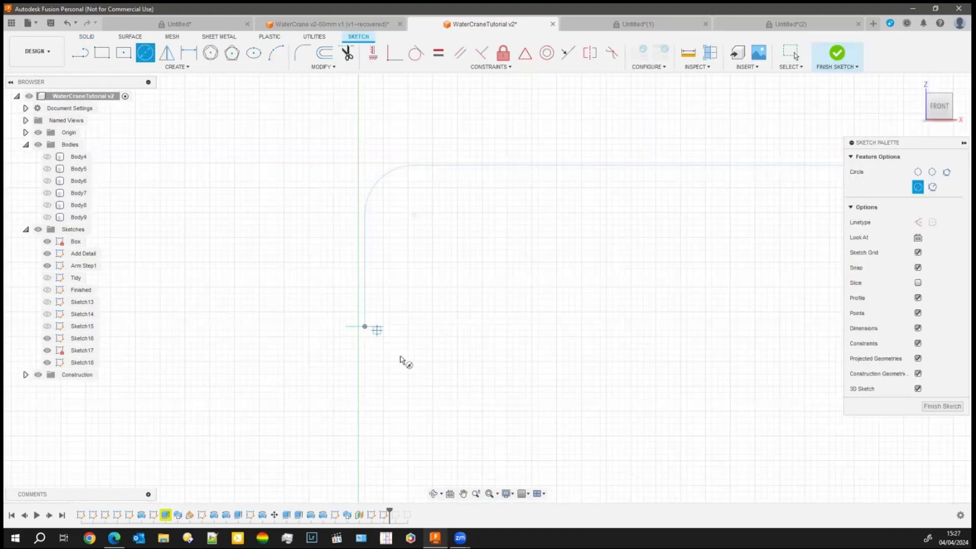
Try to draw a circle on the XZ plane, centred on the lower end of the arm's short leg
{"action": "mouse_move", "coordinate": [351, 410]}
{"action": "middle_mouse_down", "text": "shift"}
{"action": "mouse_move", "coordinate": [371, 327]}
{"action": "mouse_move", "coordinate": [345, 309]}
{"action": "middle_mouse_up", "text": "shift"}
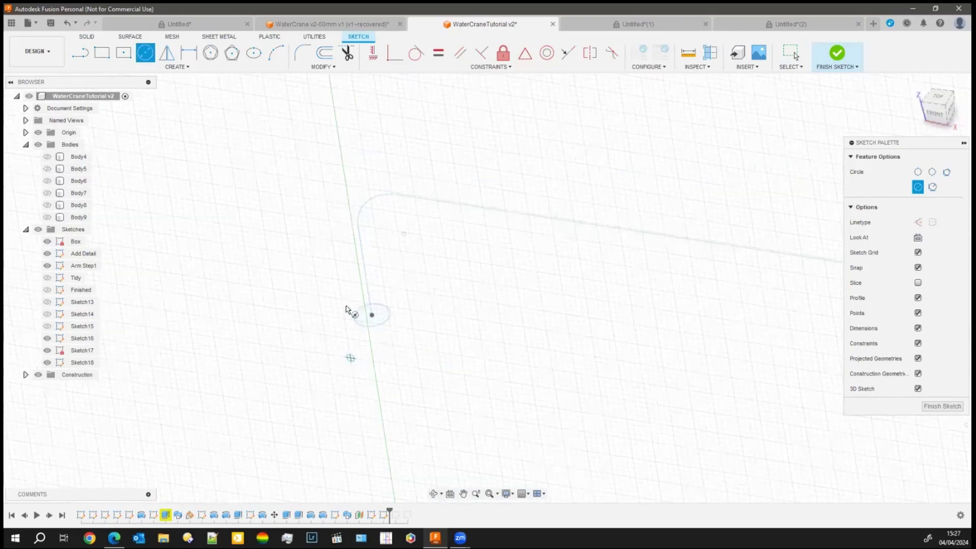
{"action": "left_click", "coordinate": [371, 315]}
{"action": "left_click", "coordinate": [402, 321]}
{"action": "left_click", "coordinate": [943, 406]}
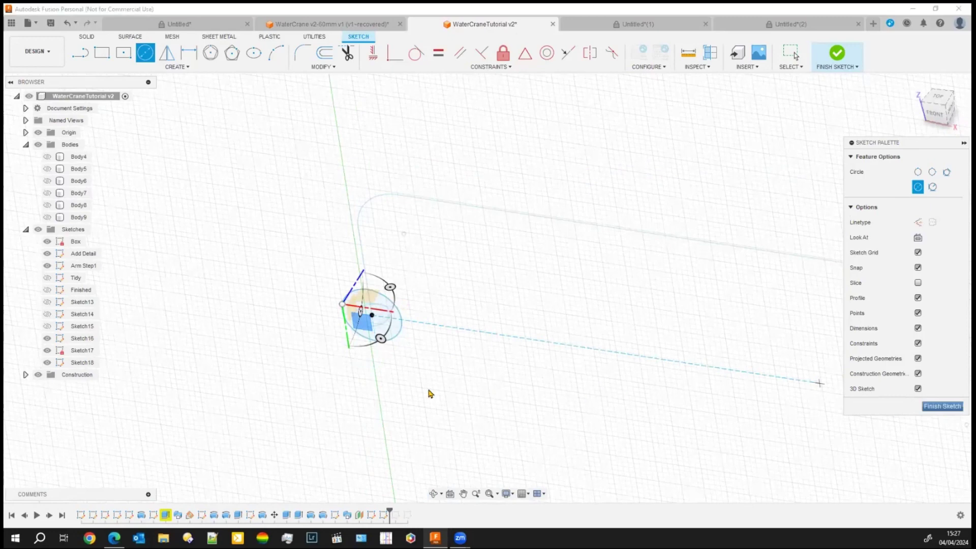
{"action": "middle_click_drag", "start_coordinate": [398, 403], "coordinate": [330, 338], "text": "shift"}
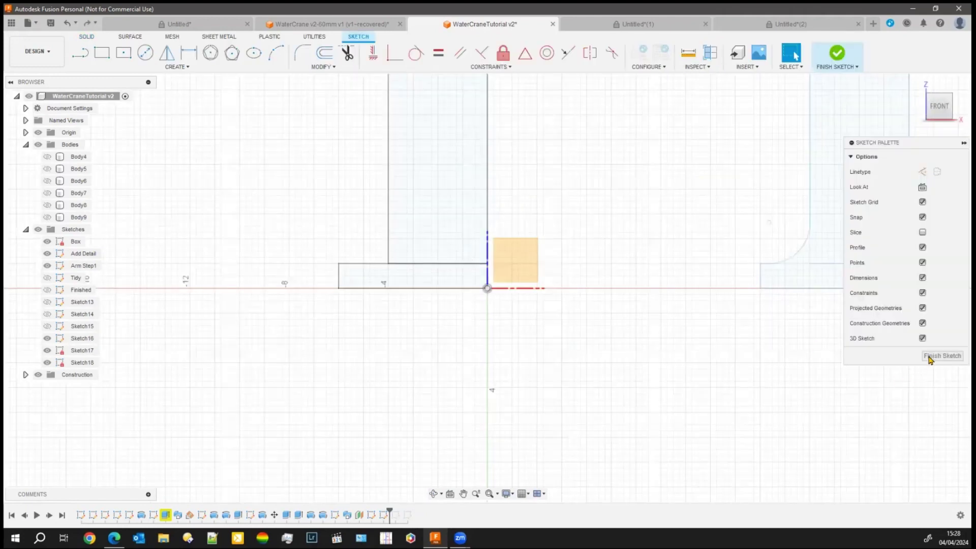
Finish the sketch and display the swept arm body with all sketches hidden
{"action": "scroll", "coordinate": [258, 244], "scroll_direction": "down", "scroll_amount": 3}
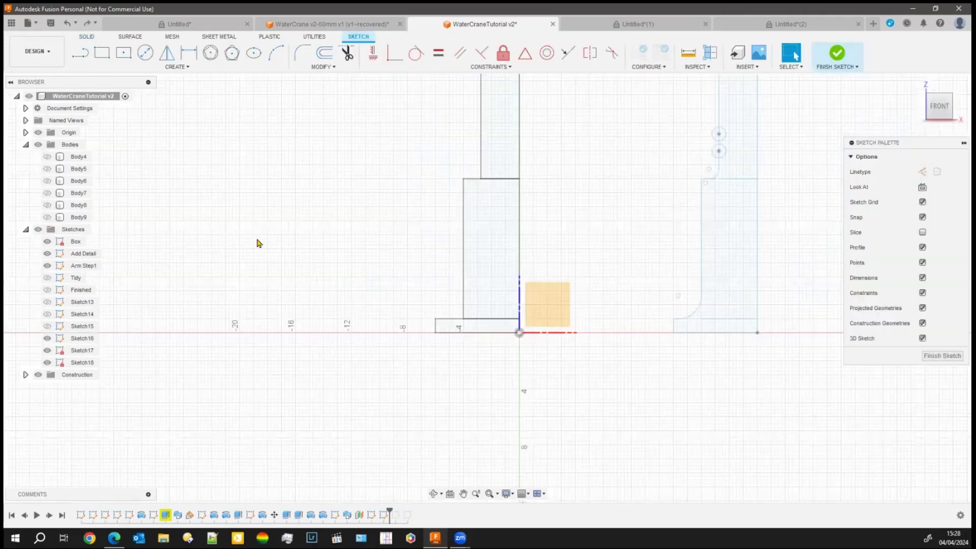
{"action": "left_click", "coordinate": [47, 217]}
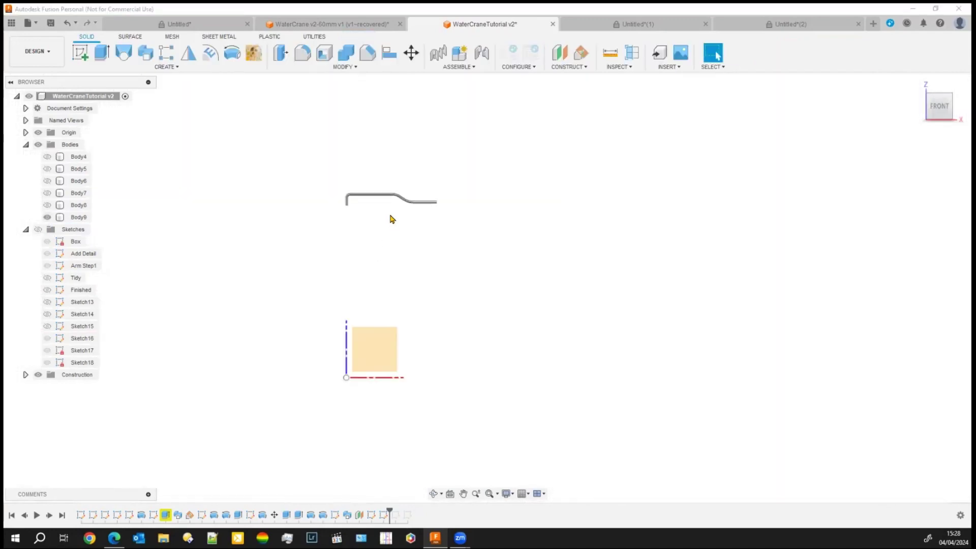
{"action": "scroll", "coordinate": [379, 209], "scroll_direction": "up", "scroll_amount": 8}
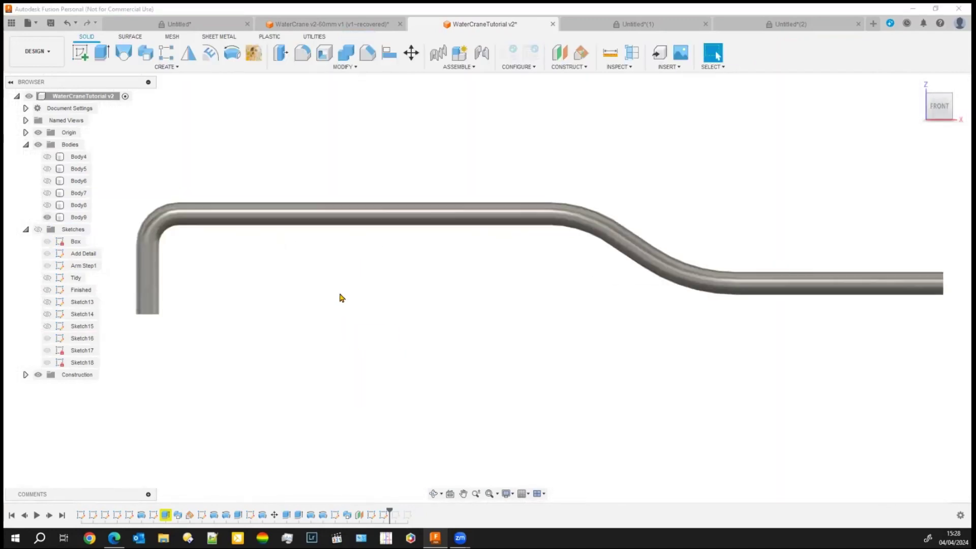
{"action": "middle_click_drag", "start_coordinate": [342, 299], "coordinate": [447, 300]}
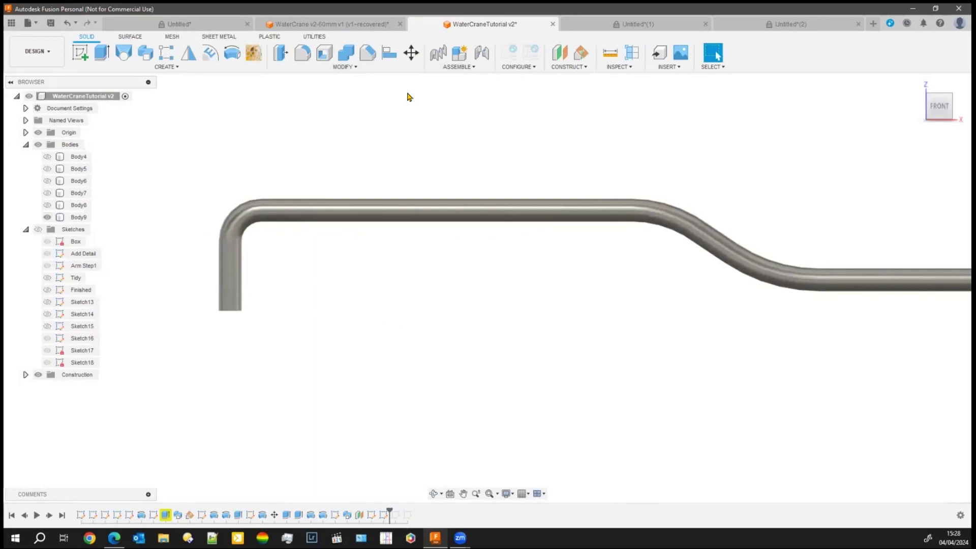
Switch to the WaterCrane v2-60mm design and examine the collars and brackets around the arm's bend
{"action": "left_click", "coordinate": [364, 29]}
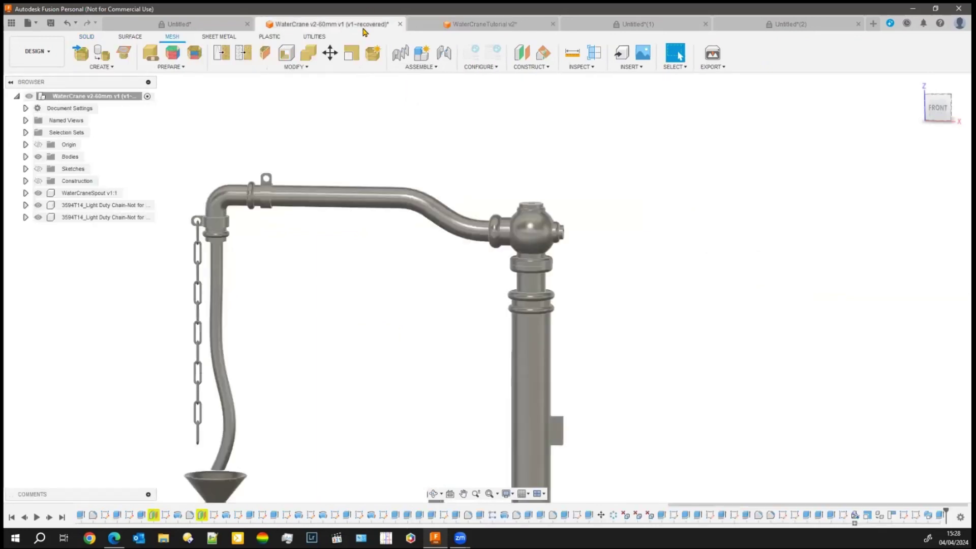
{"action": "scroll", "coordinate": [231, 203], "scroll_direction": "up", "scroll_amount": 4}
{"action": "scroll", "coordinate": [234, 224], "scroll_direction": "up", "scroll_amount": 3}
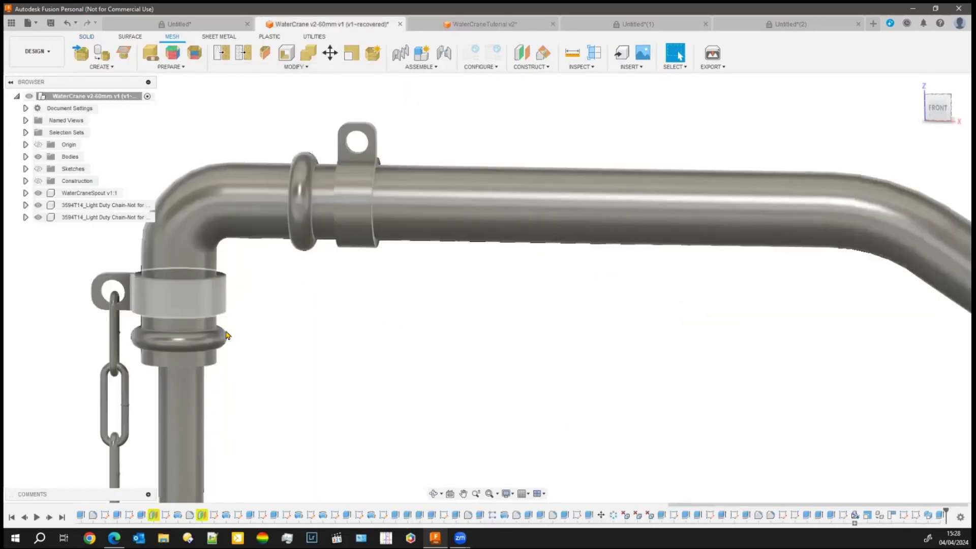
{"action": "middle_click_drag", "start_coordinate": [323, 345], "coordinate": [364, 318]}
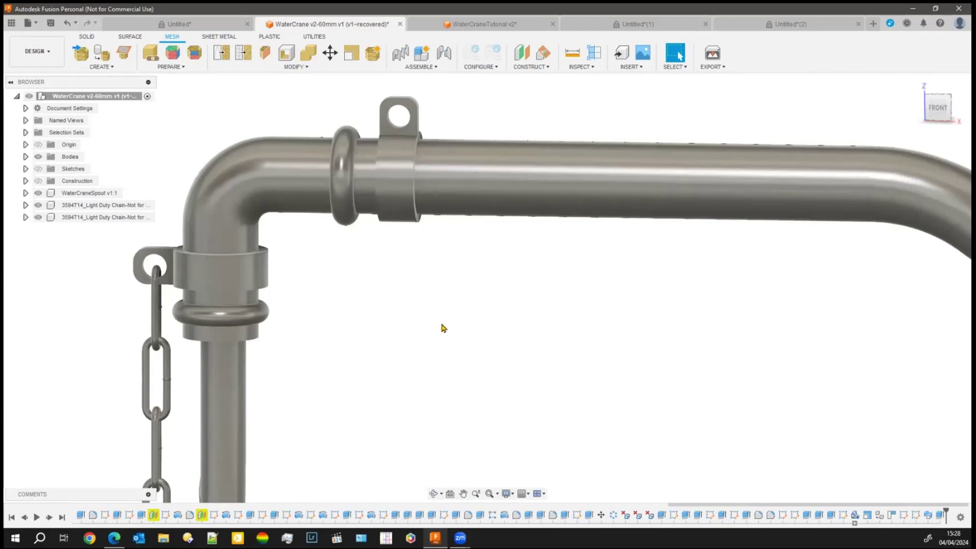
{"action": "scroll", "coordinate": [433, 340], "scroll_direction": "down", "scroll_amount": 2}
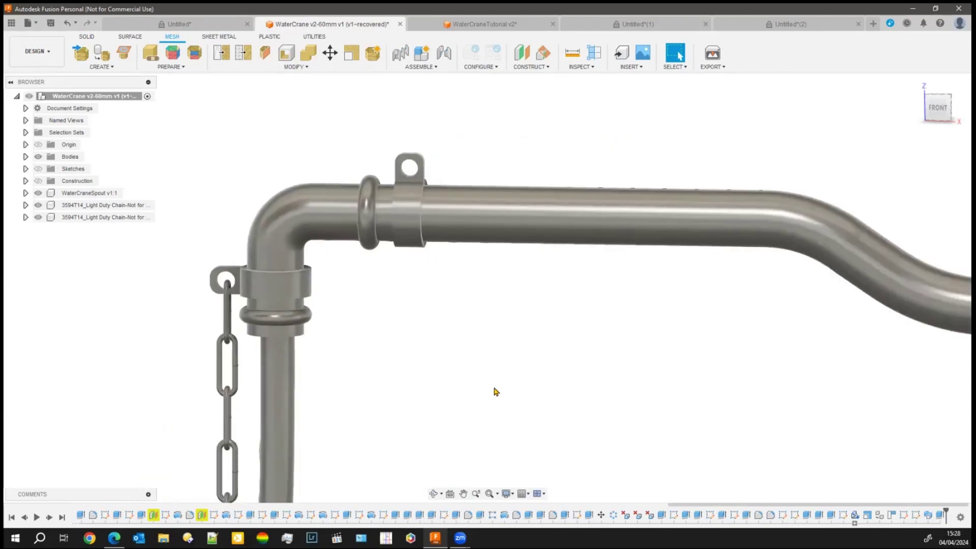
{"action": "scroll", "coordinate": [502, 394], "scroll_direction": "down", "scroll_amount": 3}
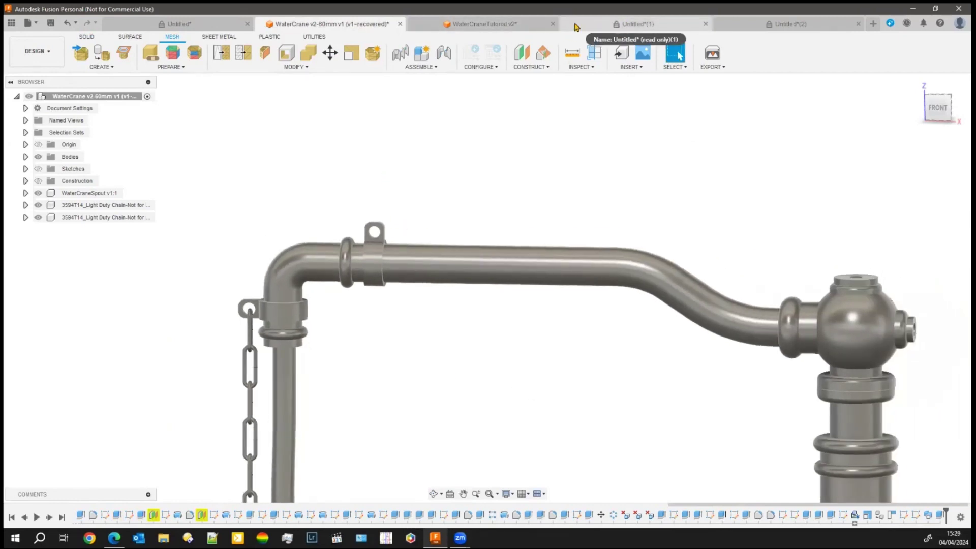
Return to the WaterCraneTutorial design and turn the sketches back on beside the swept arm
{"action": "left_click", "coordinate": [527, 28]}
{"action": "scroll", "coordinate": [280, 202], "scroll_direction": "up", "scroll_amount": 5}
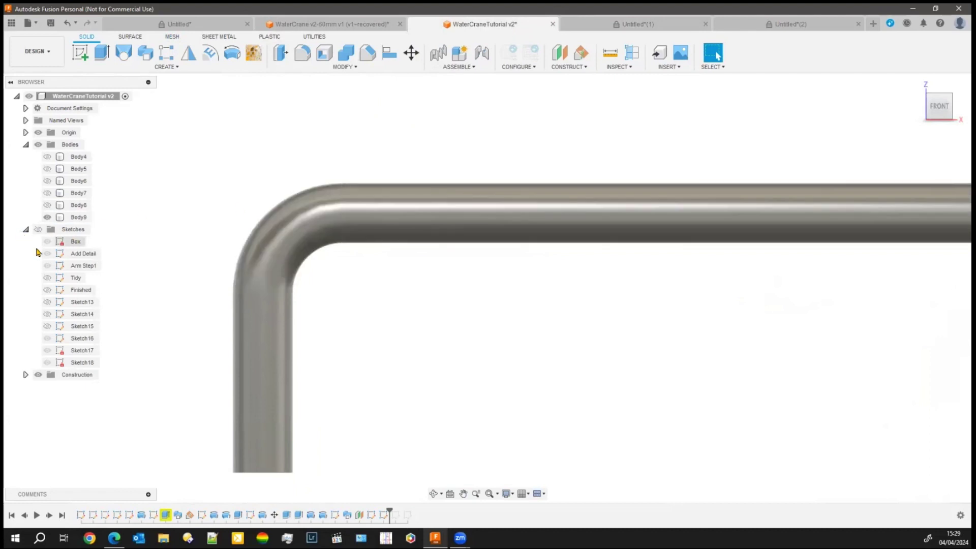
{"action": "left_click", "coordinate": [38, 229]}
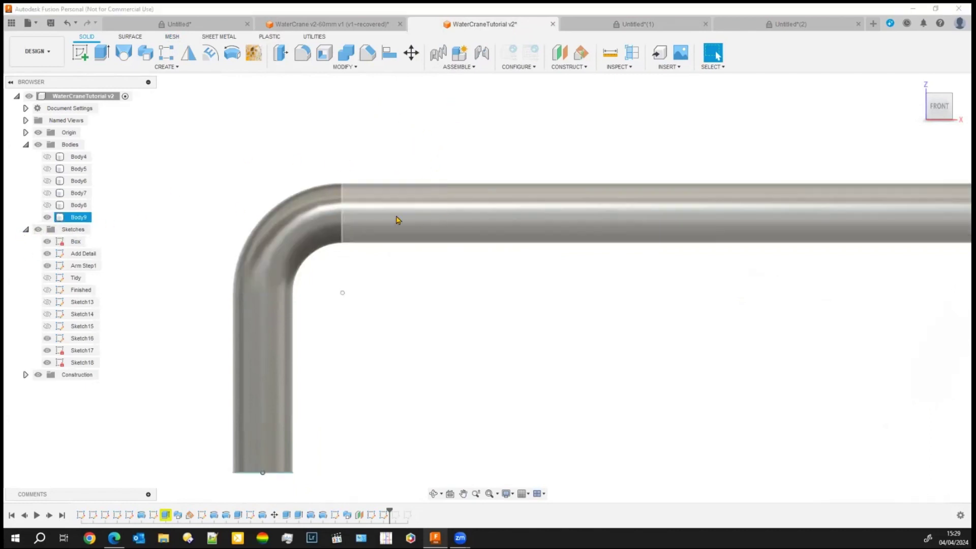
Try a plane at 0° through the arm path's upper straight line, check its orientation, and undo it
{"action": "left_click", "coordinate": [579, 67]}
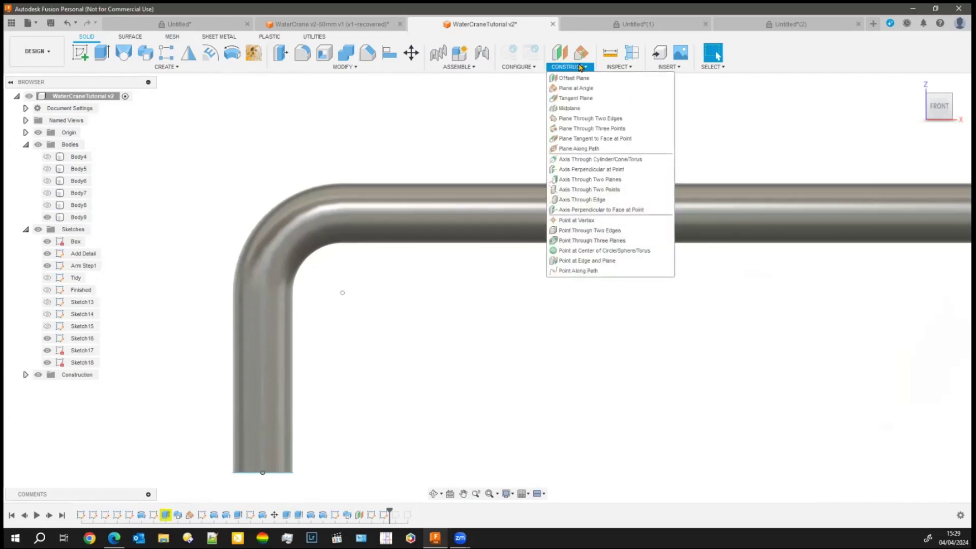
{"action": "left_click", "coordinate": [576, 88]}
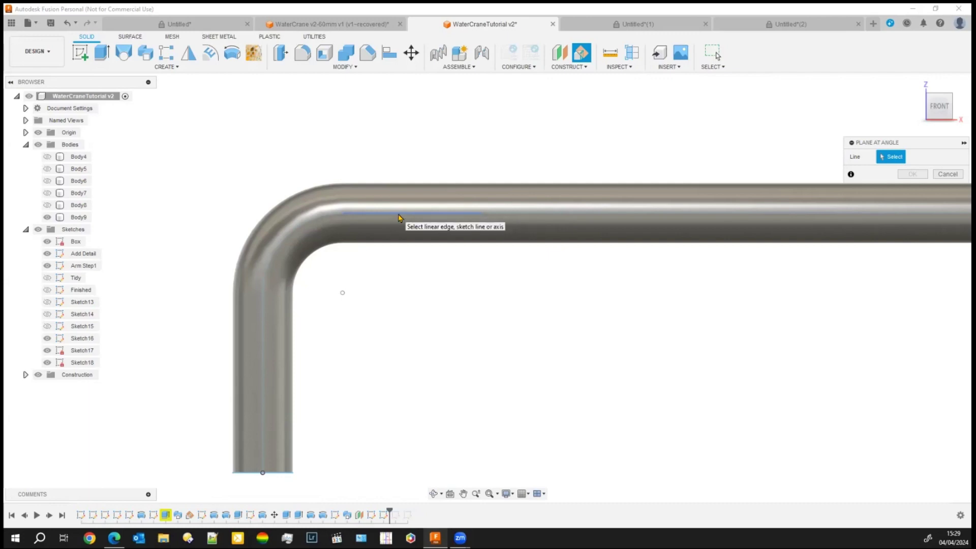
{"action": "left_click", "coordinate": [400, 217]}
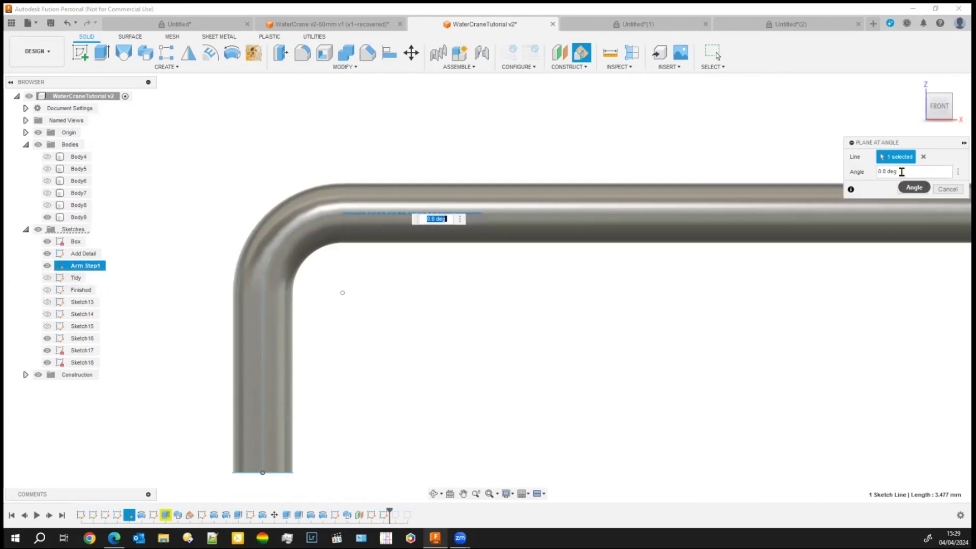
{"action": "left_click", "coordinate": [913, 189]}
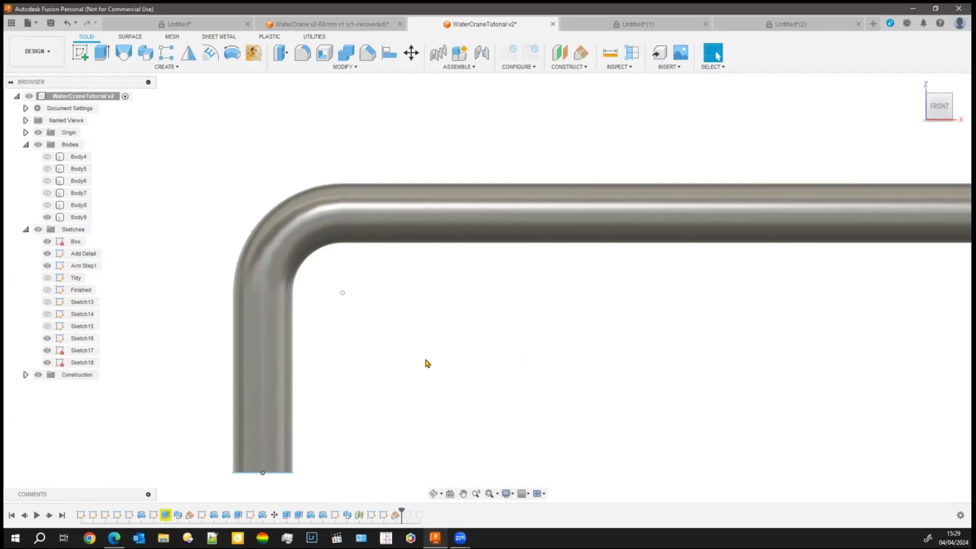
{"action": "middle_click_drag", "start_coordinate": [427, 363], "coordinate": [407, 376], "text": "shift"}
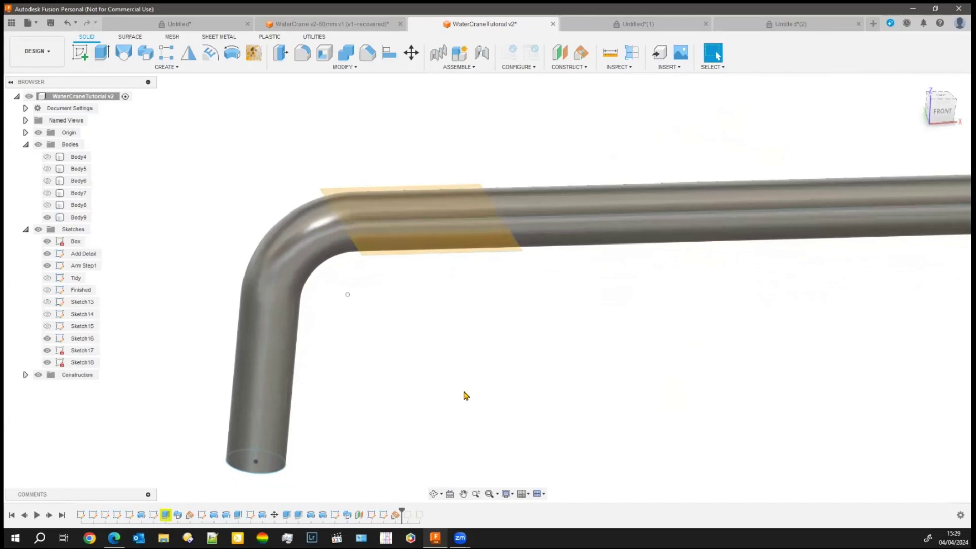
{"action": "key", "text": "ctrl+z"}
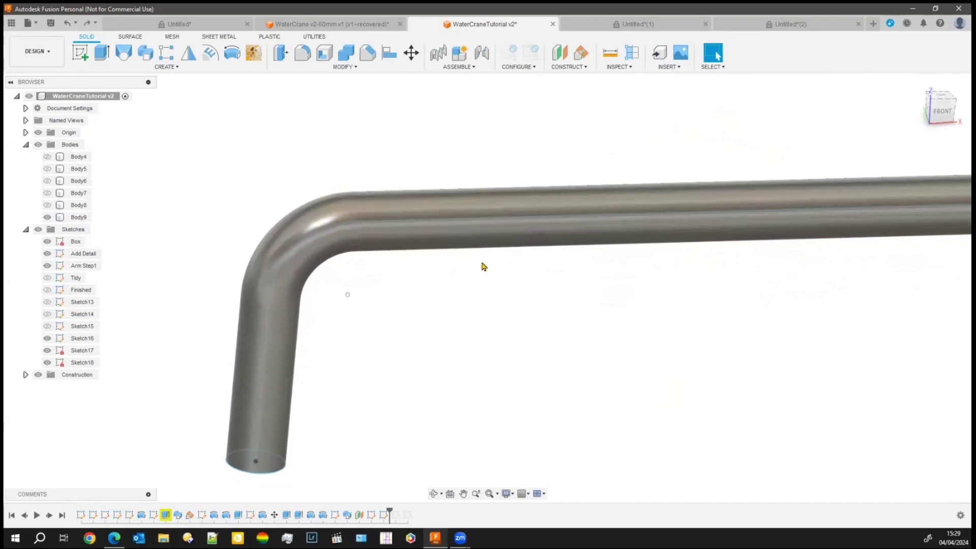
Construct a plane at an angle of -90° through the arm path's upper straight line
{"action": "left_click", "coordinate": [578, 66]}
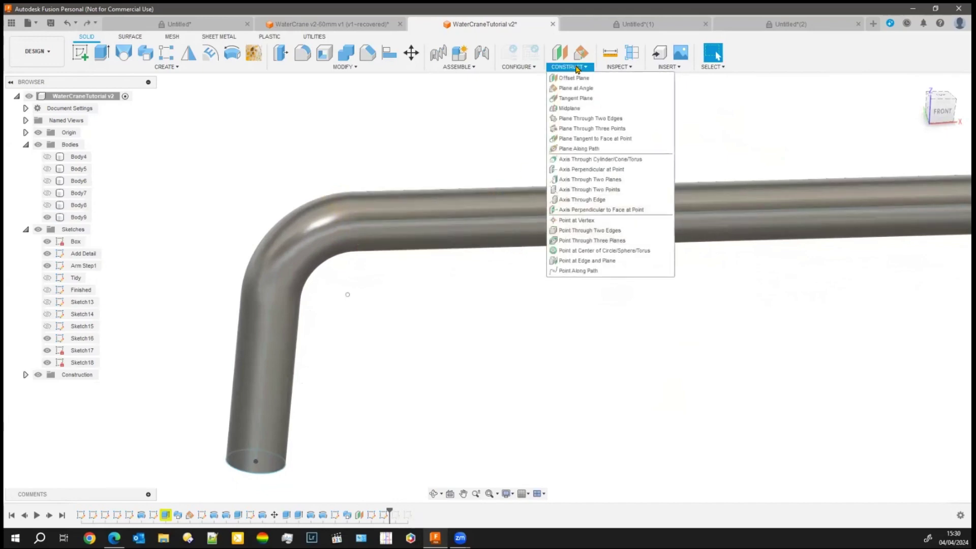
{"action": "left_click", "coordinate": [576, 88]}
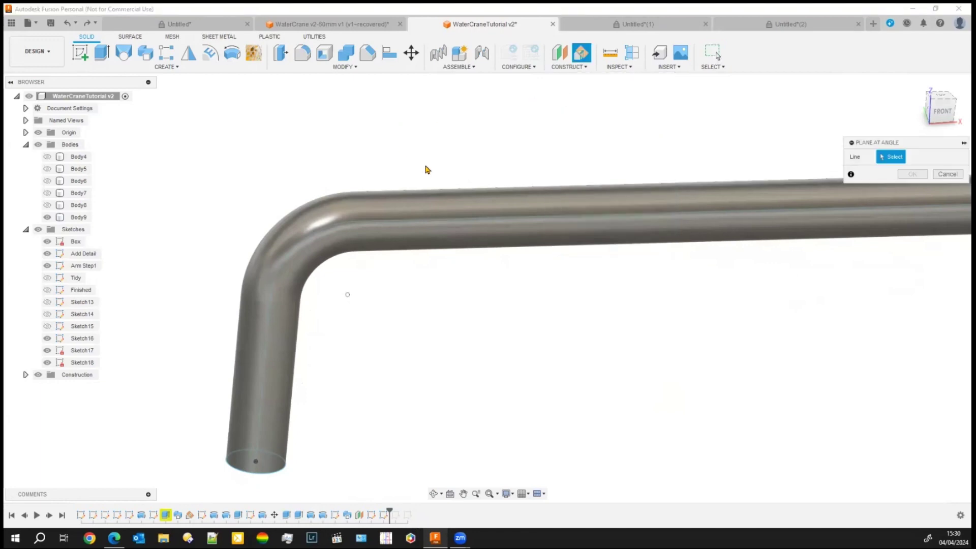
{"action": "left_click", "coordinate": [427, 222]}
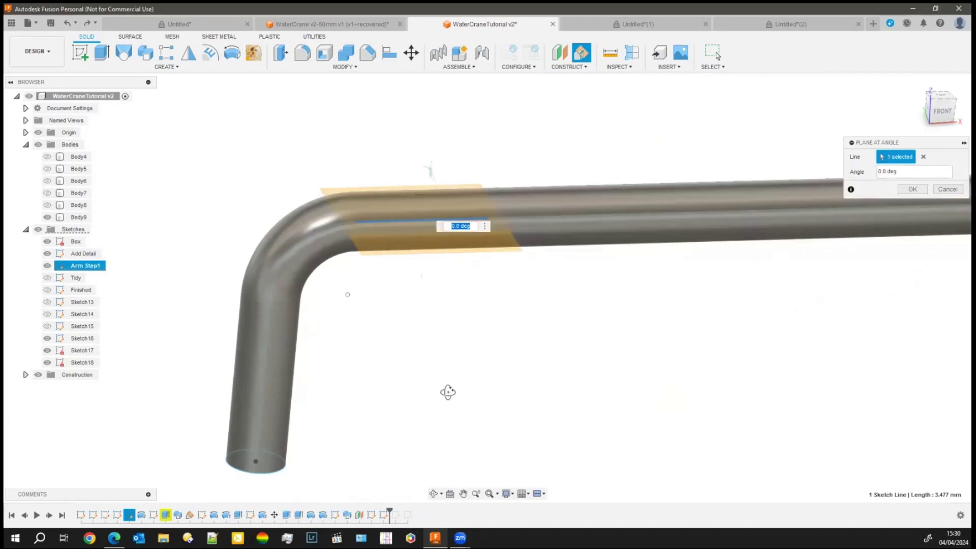
{"action": "middle_click_drag", "start_coordinate": [447, 392], "coordinate": [472, 376], "text": "shift"}
{"action": "left_click_drag", "start_coordinate": [374, 172], "coordinate": [382, 238]}
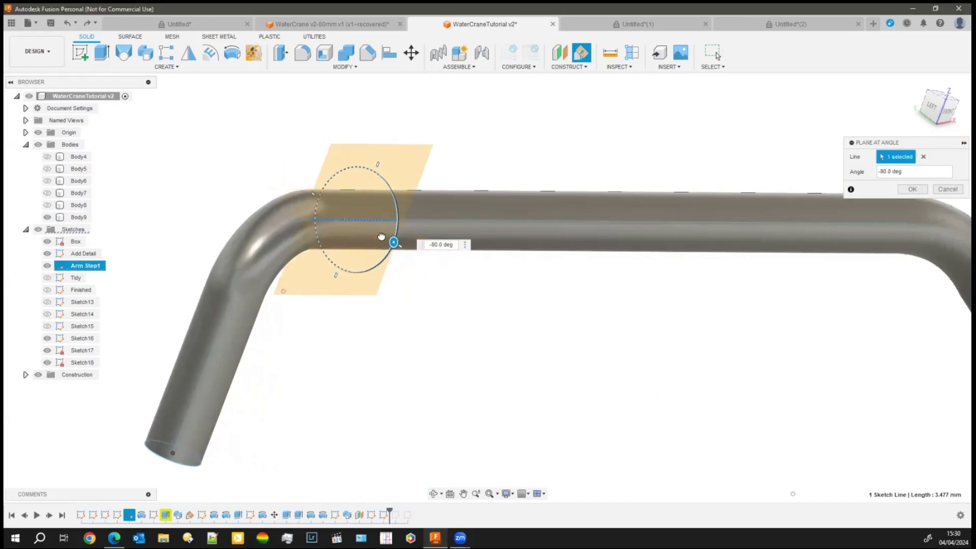
{"action": "left_click_drag", "start_coordinate": [381, 237], "coordinate": [379, 239]}
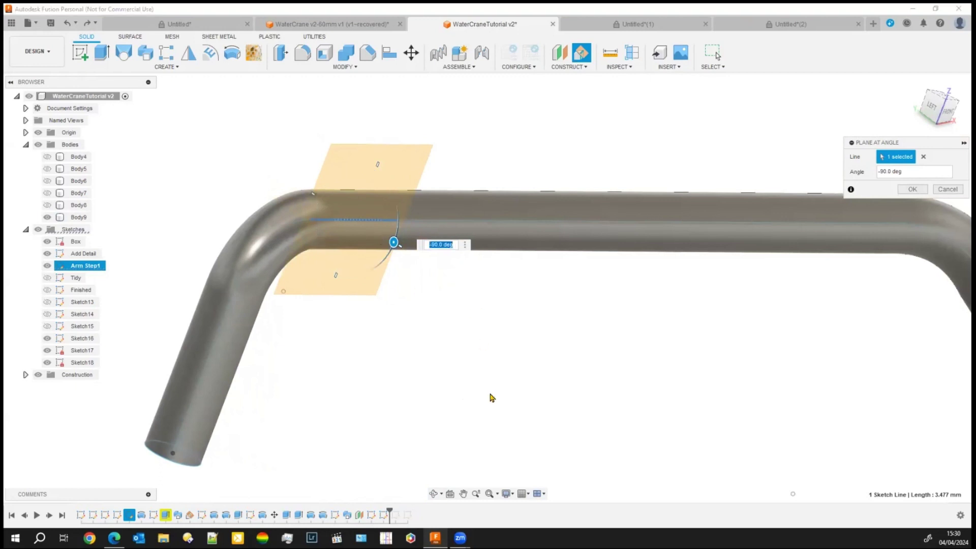
{"action": "left_click", "coordinate": [913, 189]}
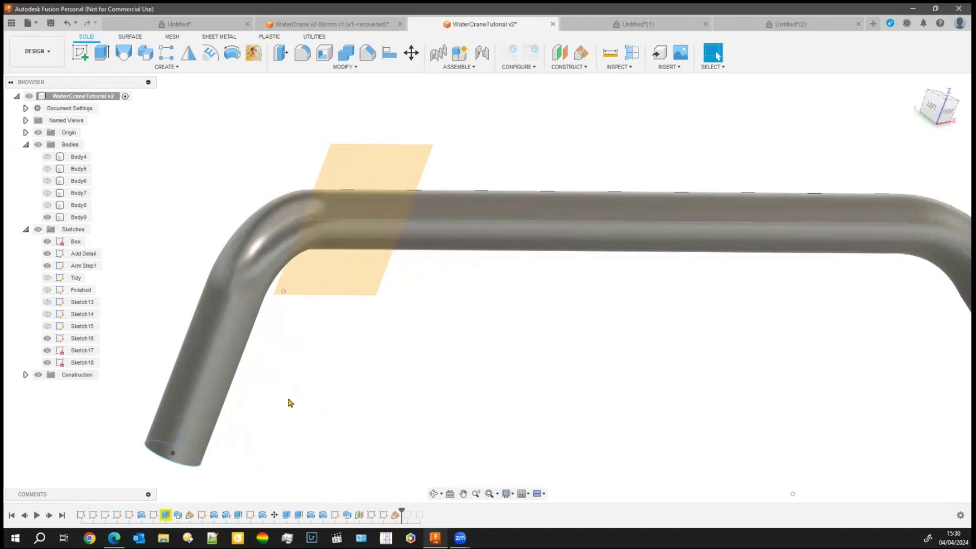
Inspect the angled plane on the arm and create a sketch on it from the front
{"action": "middle_click_drag", "start_coordinate": [358, 386], "coordinate": [301, 395], "text": "shift"}
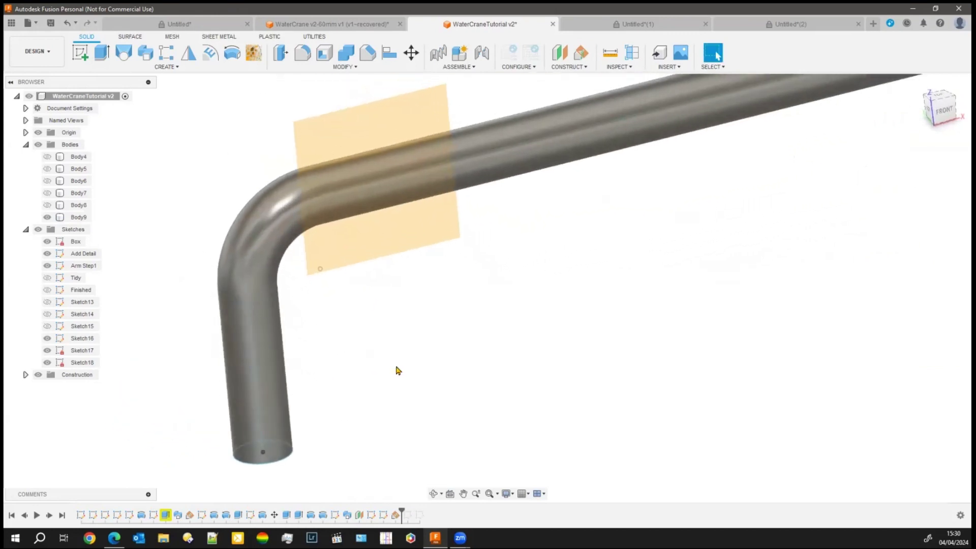
{"action": "left_click", "coordinate": [943, 109]}
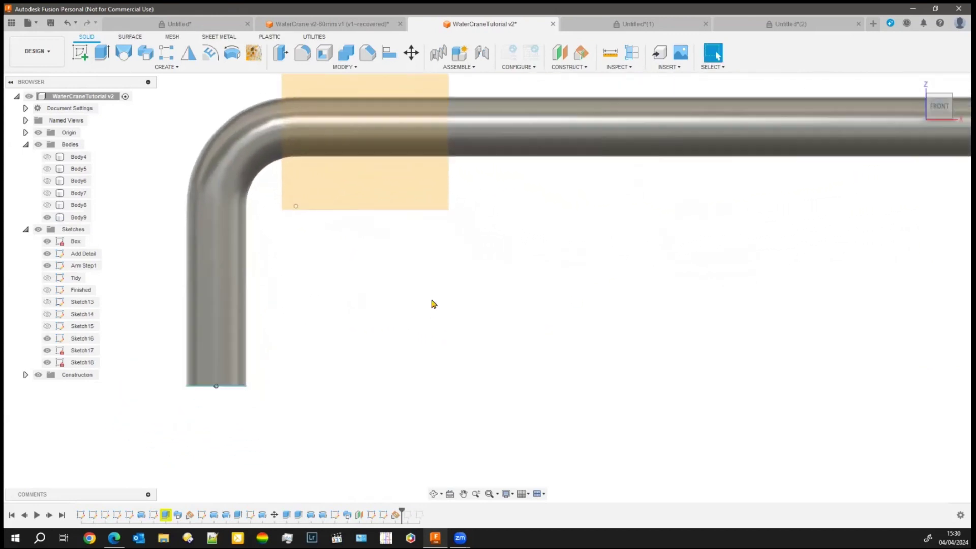
{"action": "left_click", "coordinate": [80, 56]}
{"action": "left_click", "coordinate": [358, 173]}
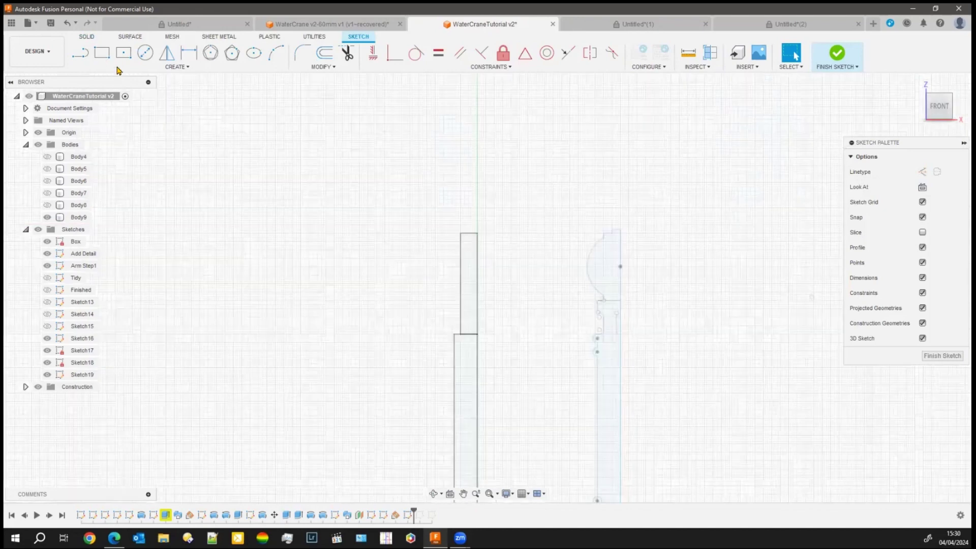
Sketch a 1 mm diameter circle centred on the horizontal arm's upper edge, just past the bend
{"action": "key", "text": "r"}
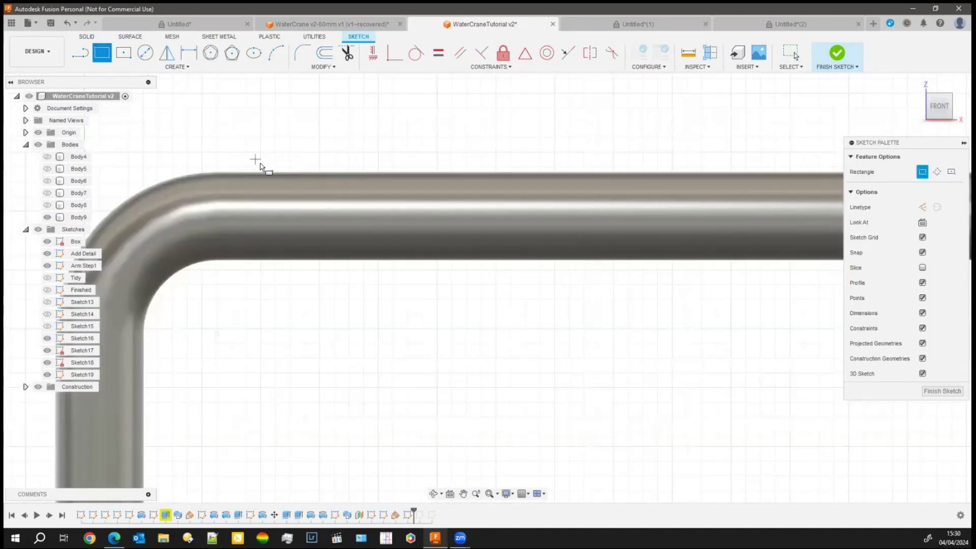
{"action": "left_click", "coordinate": [145, 52]}
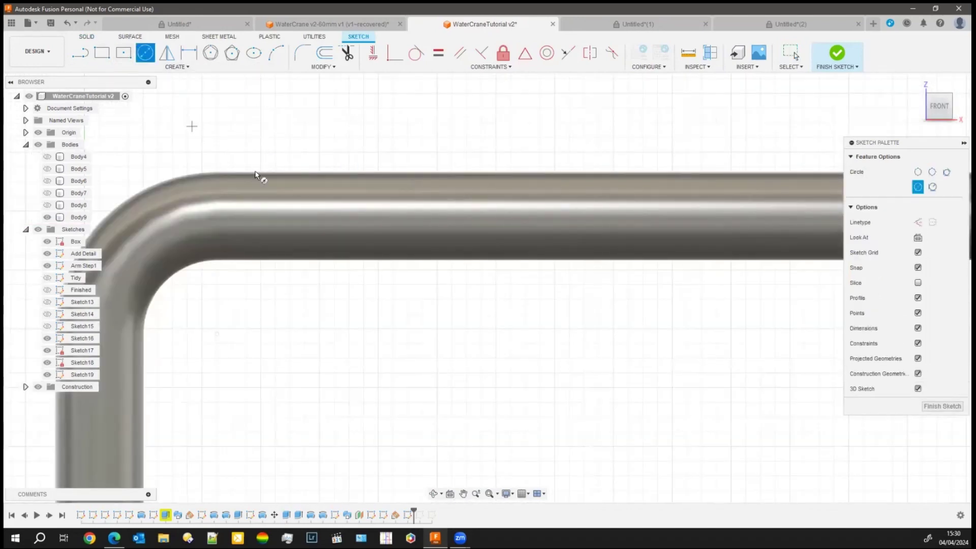
{"action": "left_click", "coordinate": [223, 214]}
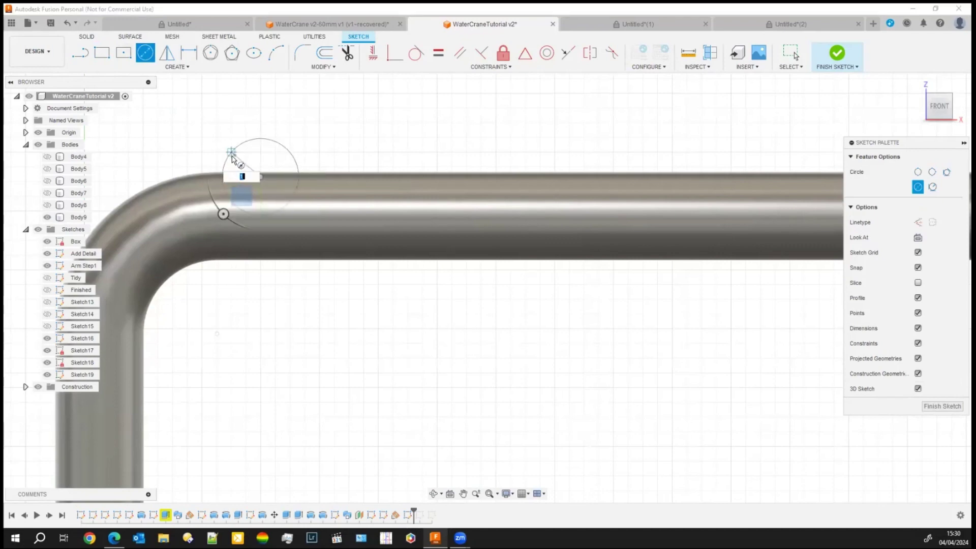
{"action": "type", "text": "1"}
{"action": "key", "text": "Return"}
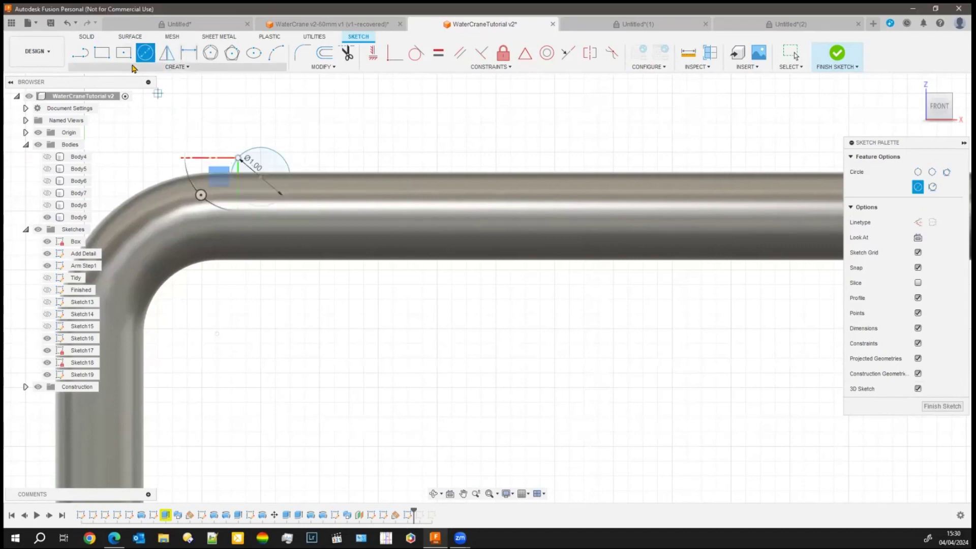
Sketch a low rectangle on the arm's upper edge beside the circle, and an equally wide one about 2.2 mm tall above it
{"action": "key", "text": "r"}
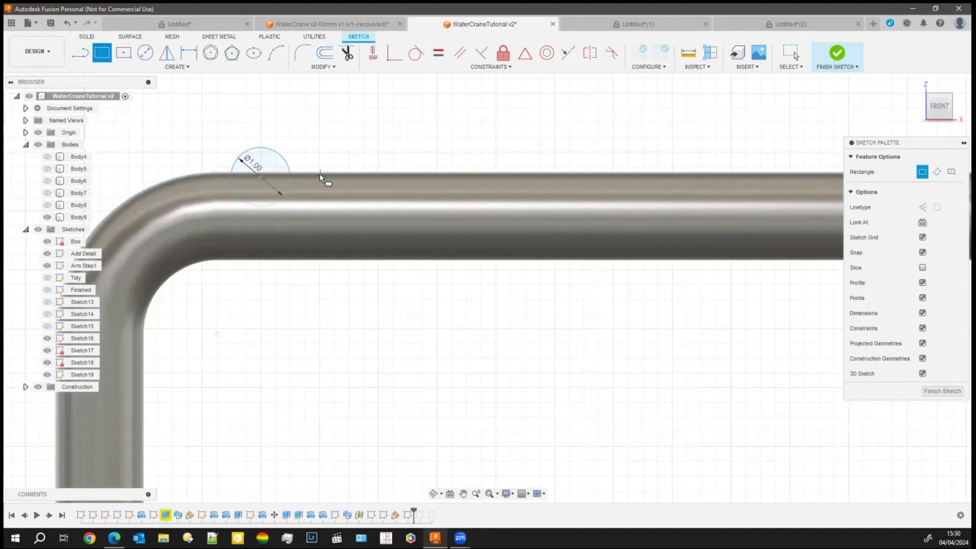
{"action": "left_click", "coordinate": [319, 173]}
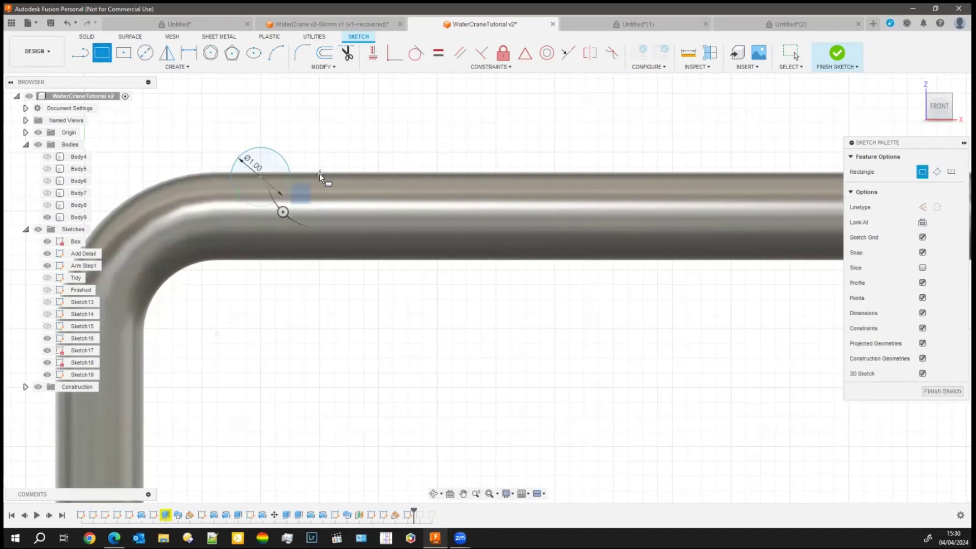
{"action": "left_click", "coordinate": [443, 152]}
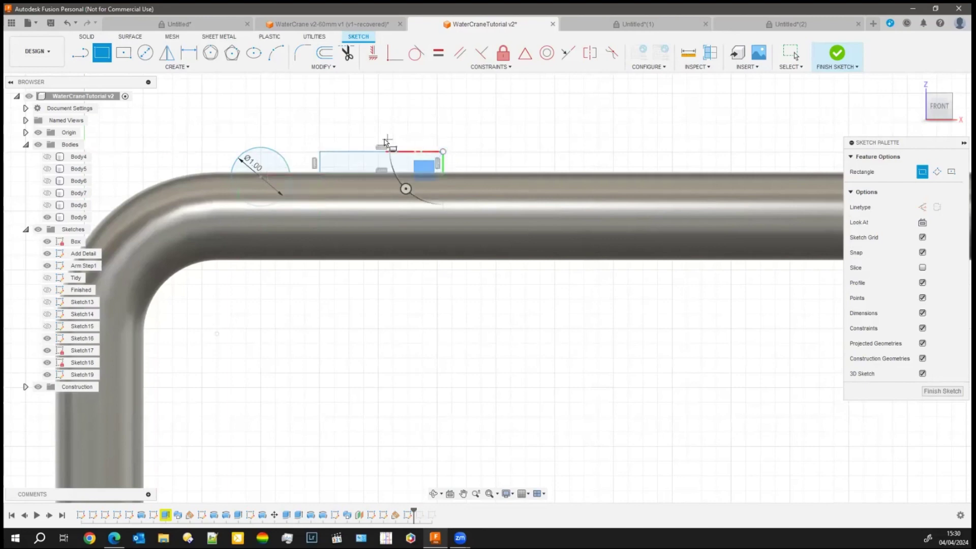
{"action": "left_click", "coordinate": [320, 151]}
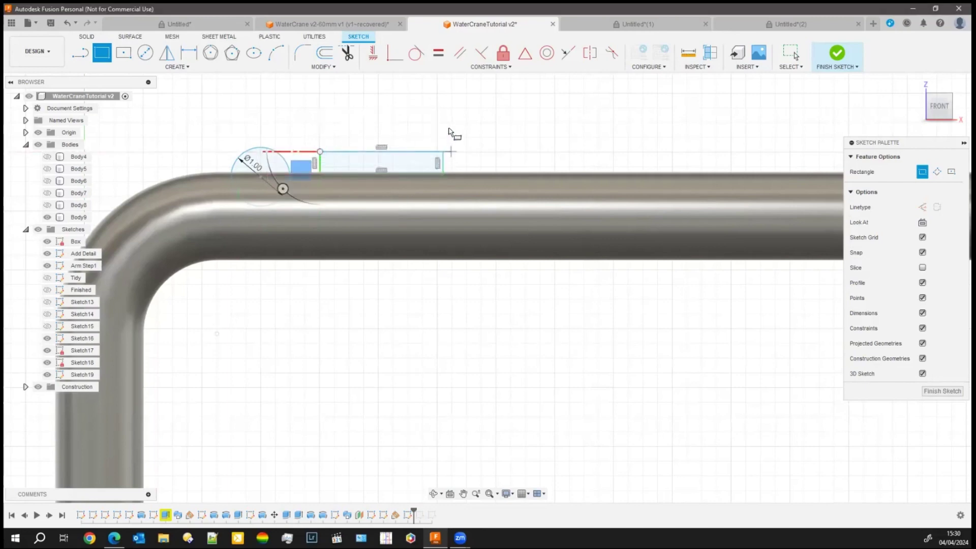
{"action": "scroll", "coordinate": [448, 133], "scroll_direction": "down", "scroll_amount": 2}
{"action": "middle_click_drag", "start_coordinate": [450, 128], "coordinate": [439, 246]}
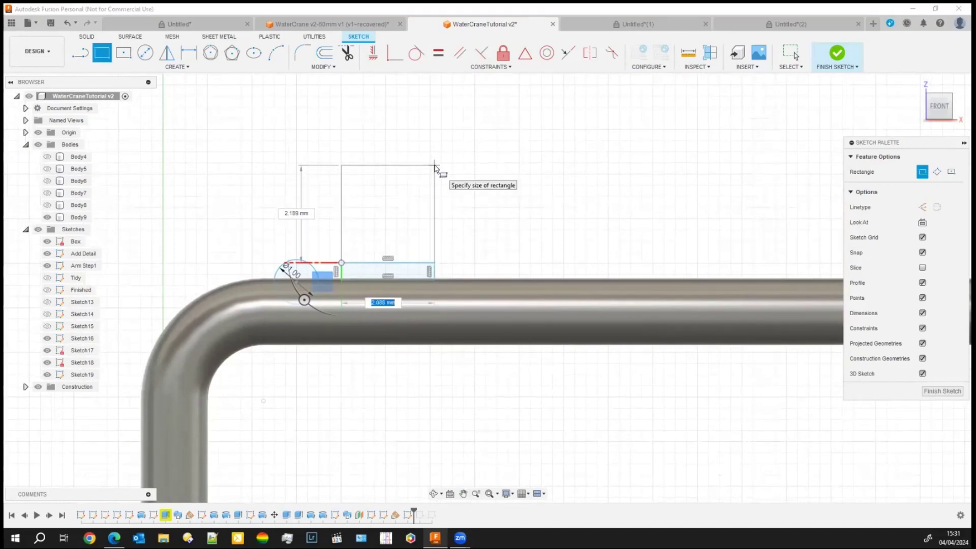
{"action": "left_click", "coordinate": [435, 166]}
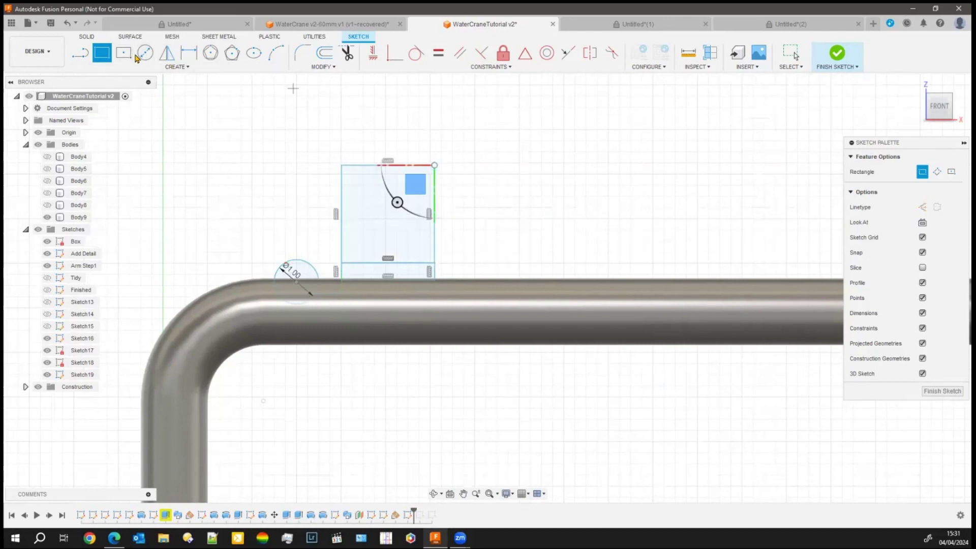
Sketch a circle for the hole near the centre of the tall bracket rectangle
{"action": "left_click", "coordinate": [388, 219]}
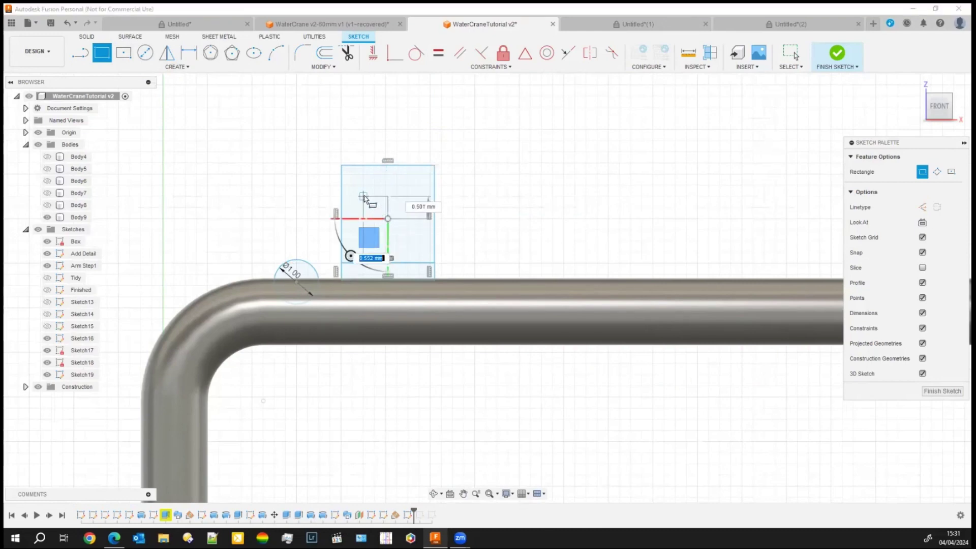
{"action": "key", "text": "Escape"}
{"action": "left_click", "coordinate": [145, 52]}
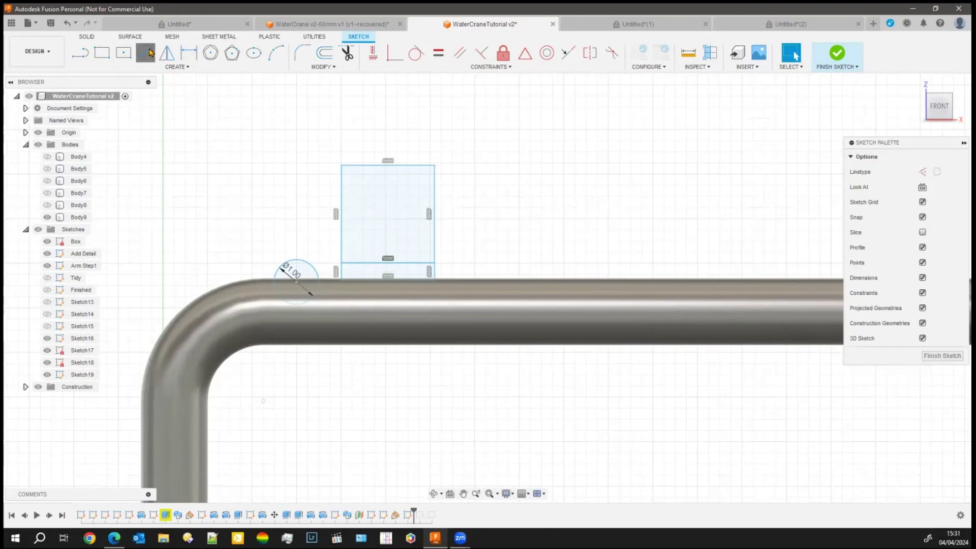
{"action": "left_click", "coordinate": [386, 219]}
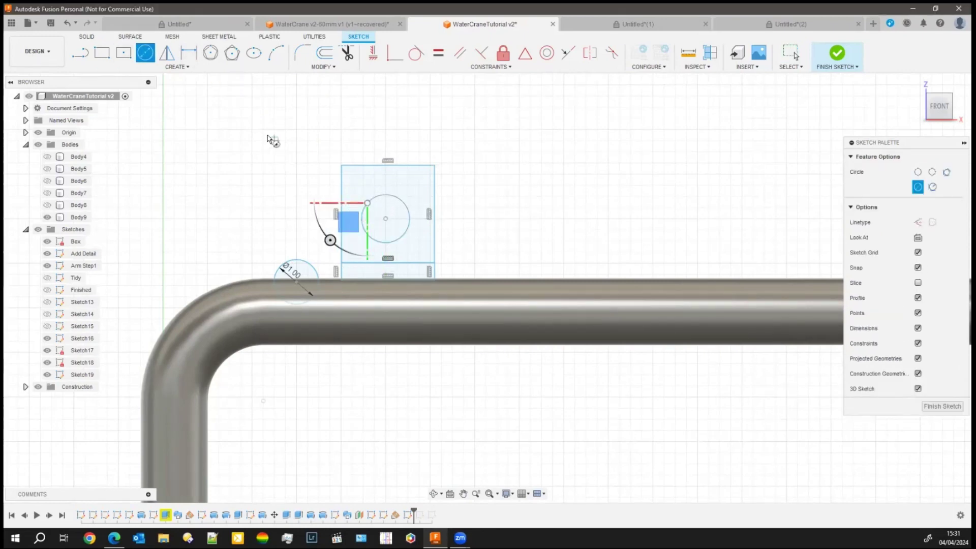
Fillet both upper corners of the bracket rectangle with a 0.50 mm radius and finish the sketch
{"action": "left_click", "coordinate": [302, 52]}
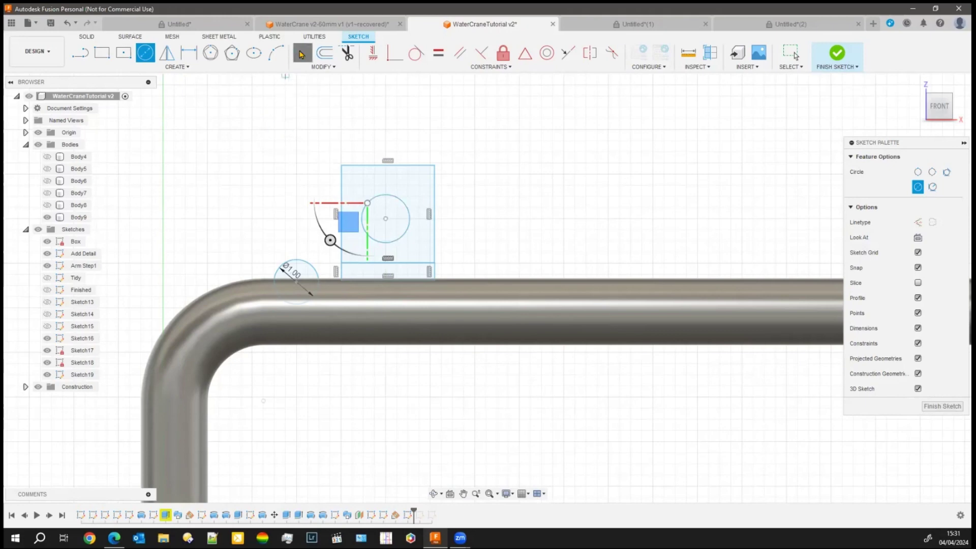
{"action": "left_click", "coordinate": [356, 165]}
{"action": "left_click", "coordinate": [341, 184]}
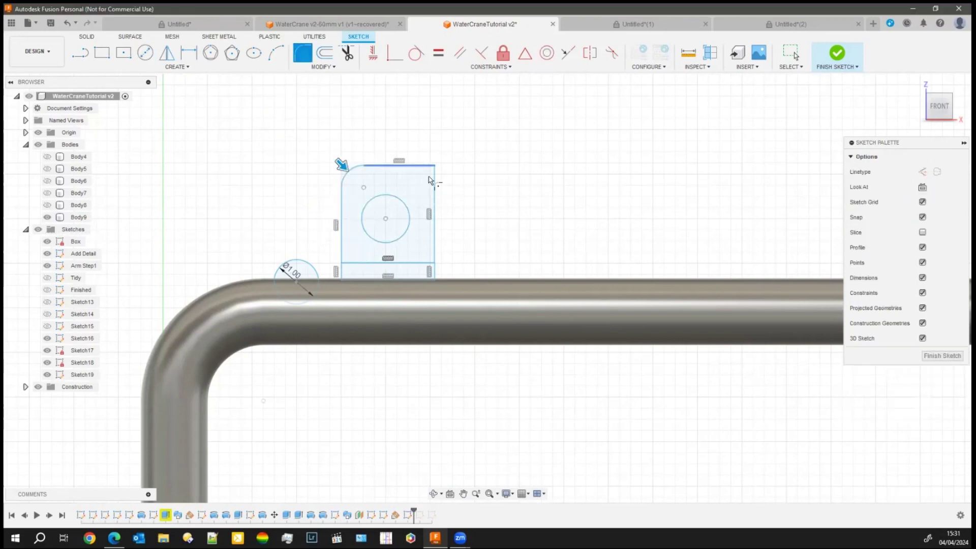
{"action": "left_click", "coordinate": [433, 175]}
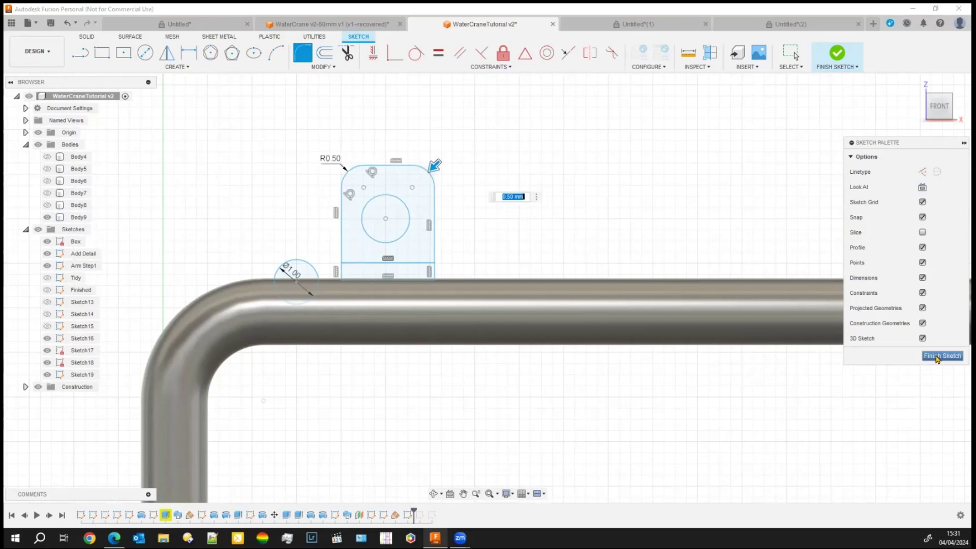
{"action": "left_click", "coordinate": [928, 358]}
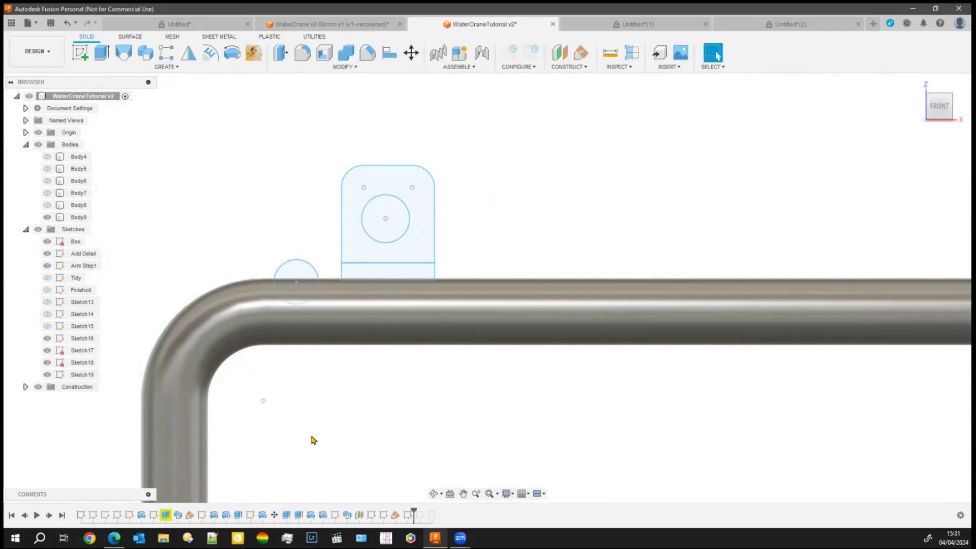
Revolve the small circle and the low rectangle 360° around the arm's centre line, joining them to the arm
{"action": "middle_click_drag", "start_coordinate": [307, 457], "coordinate": [339, 457], "text": "shift"}
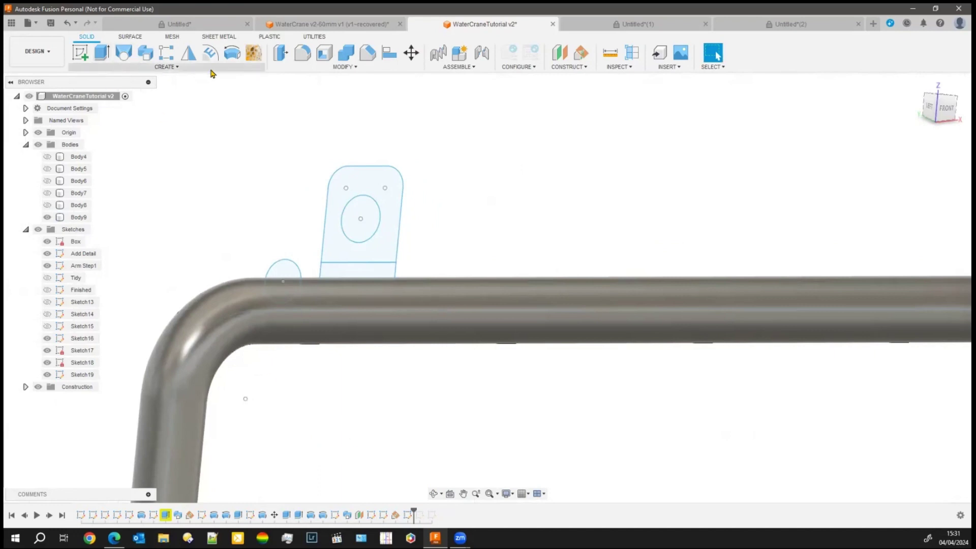
{"action": "left_click", "coordinate": [232, 54]}
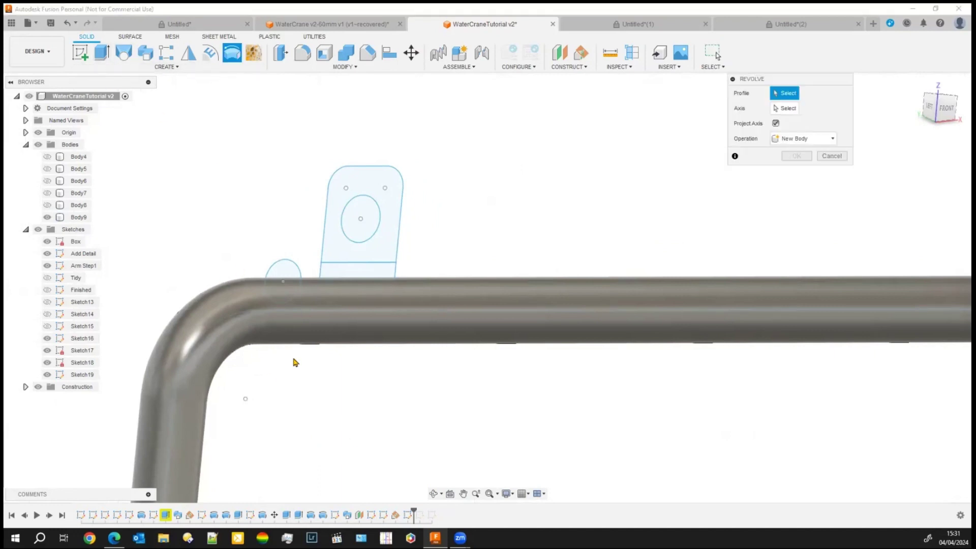
{"action": "left_click", "coordinate": [283, 274]}
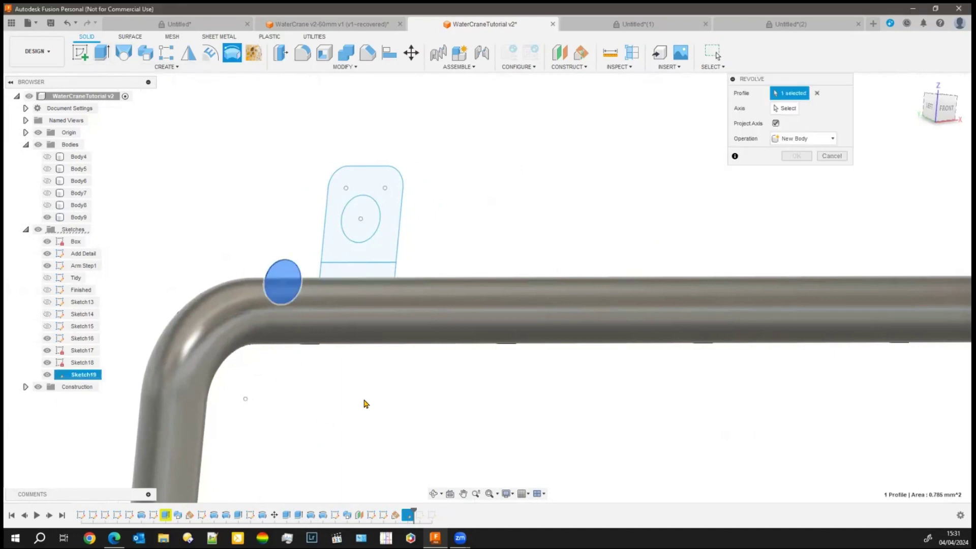
{"action": "left_click", "coordinate": [352, 281]}
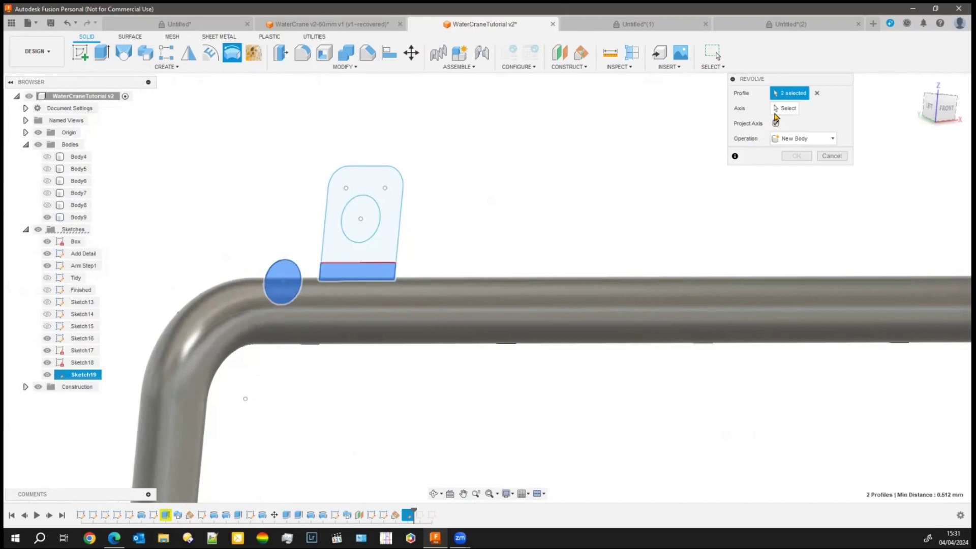
{"action": "left_click", "coordinate": [785, 108]}
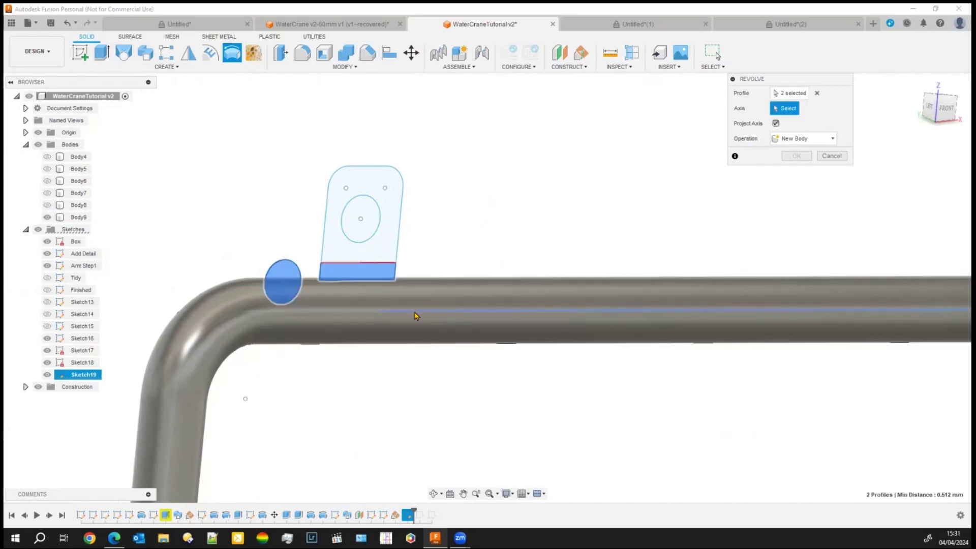
{"action": "left_click", "coordinate": [413, 310]}
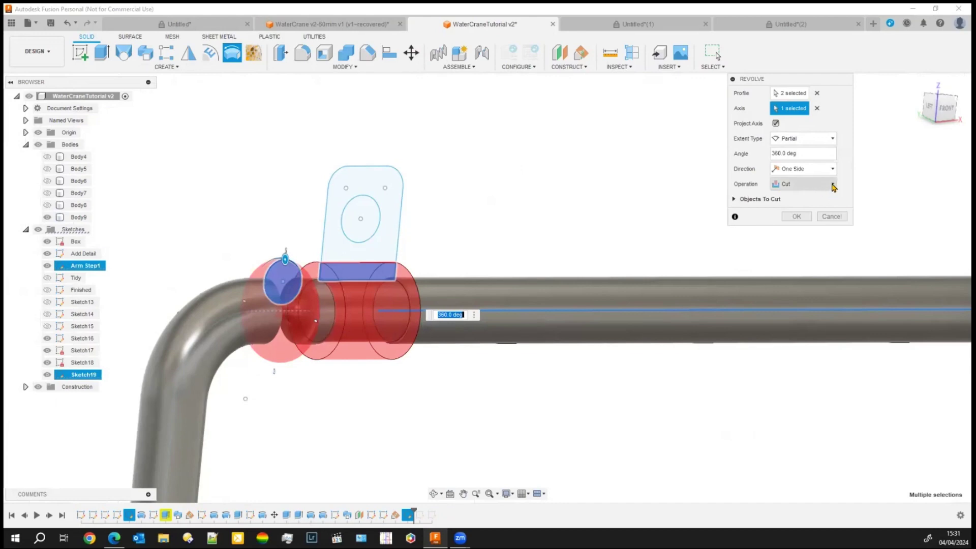
{"action": "left_click", "coordinate": [814, 184]}
{"action": "left_click", "coordinate": [802, 205]}
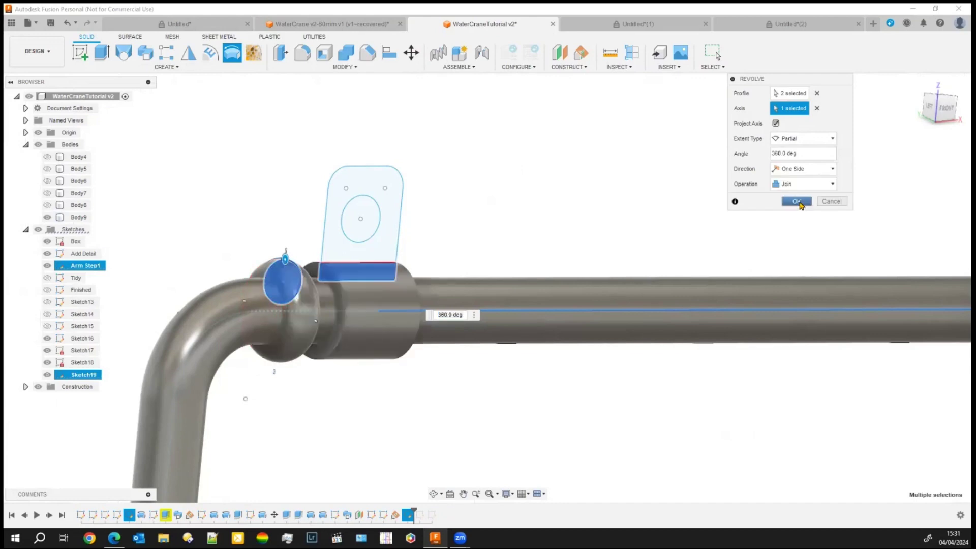
{"action": "left_click", "coordinate": [797, 216]}
Extrude the rounded bracket profile around its hole symmetrically by 0.455 mm as a new body
{"action": "middle_click_drag", "start_coordinate": [405, 444], "coordinate": [362, 403], "text": "shift"}
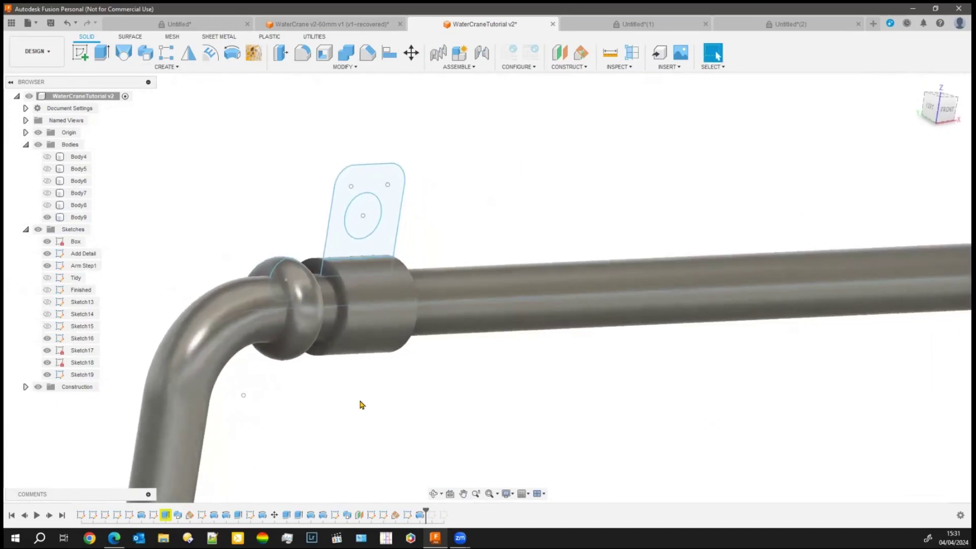
{"action": "left_click", "coordinate": [340, 253]}
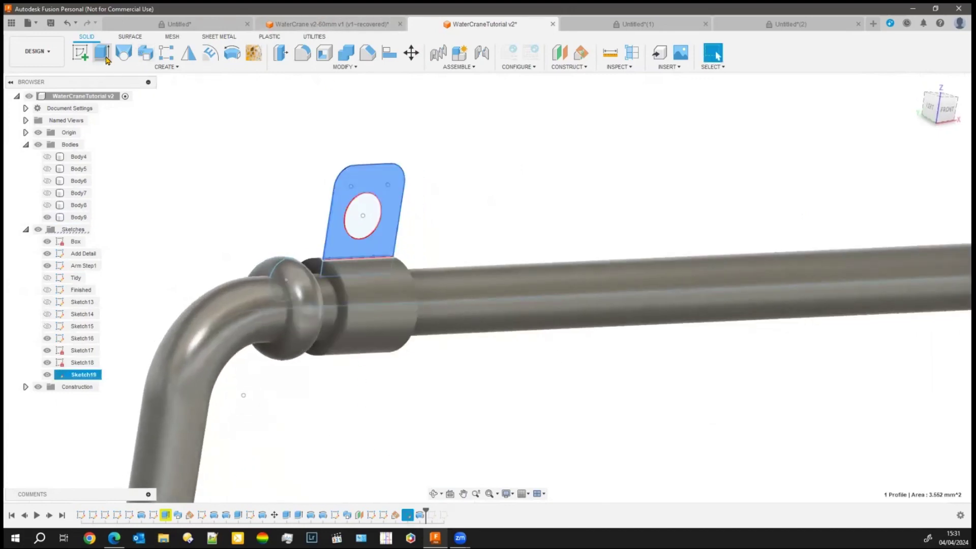
{"action": "left_click", "coordinate": [106, 58]}
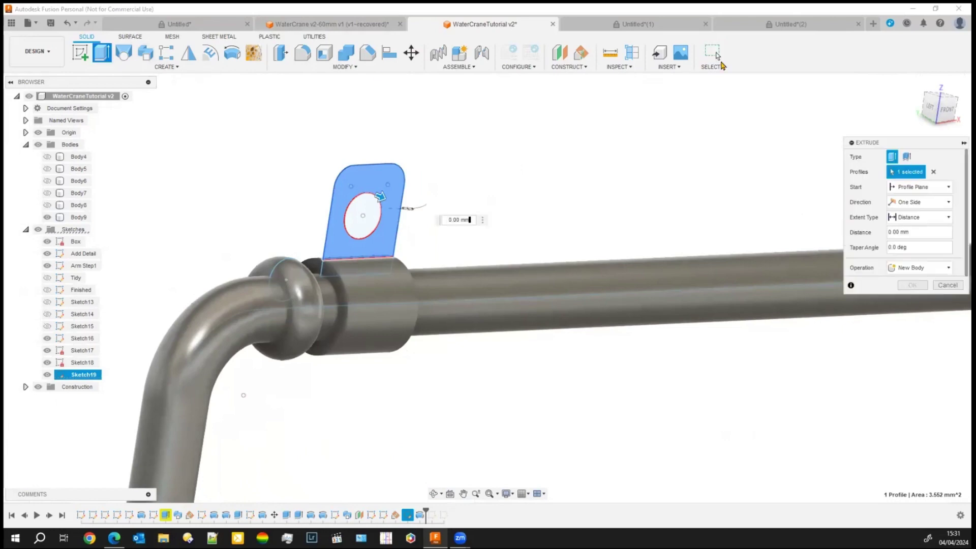
{"action": "left_click", "coordinate": [946, 203]}
{"action": "left_click", "coordinate": [910, 236]}
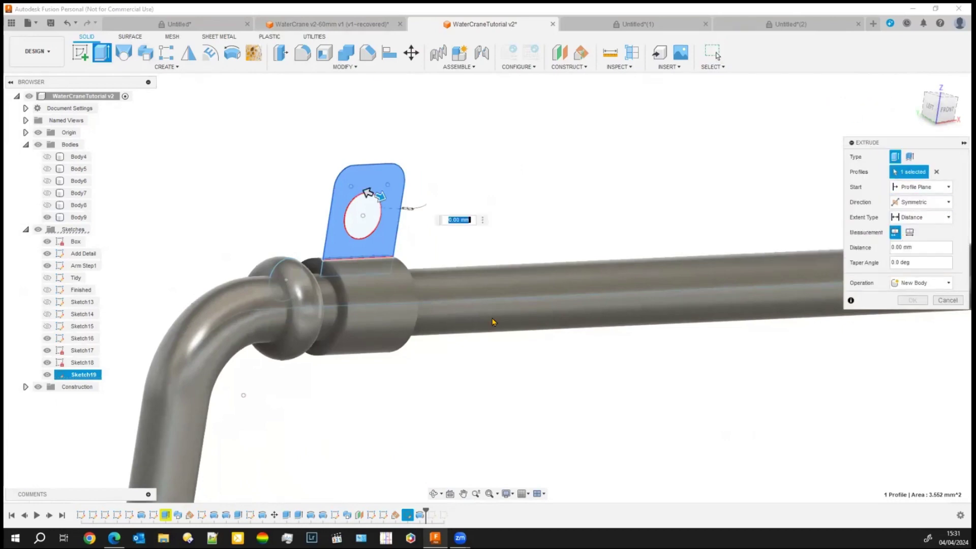
{"action": "left_click_drag", "start_coordinate": [379, 199], "coordinate": [388, 213]}
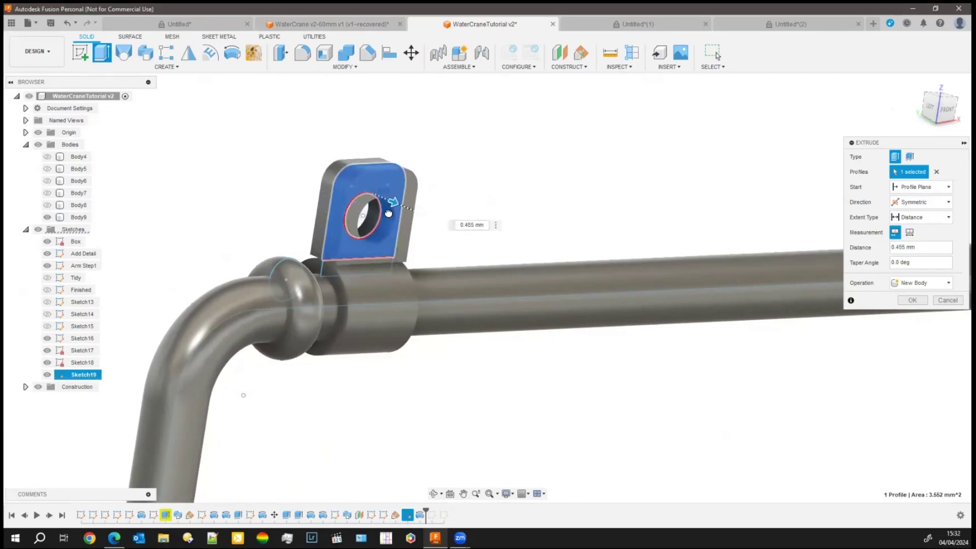
{"action": "left_click", "coordinate": [913, 300]}
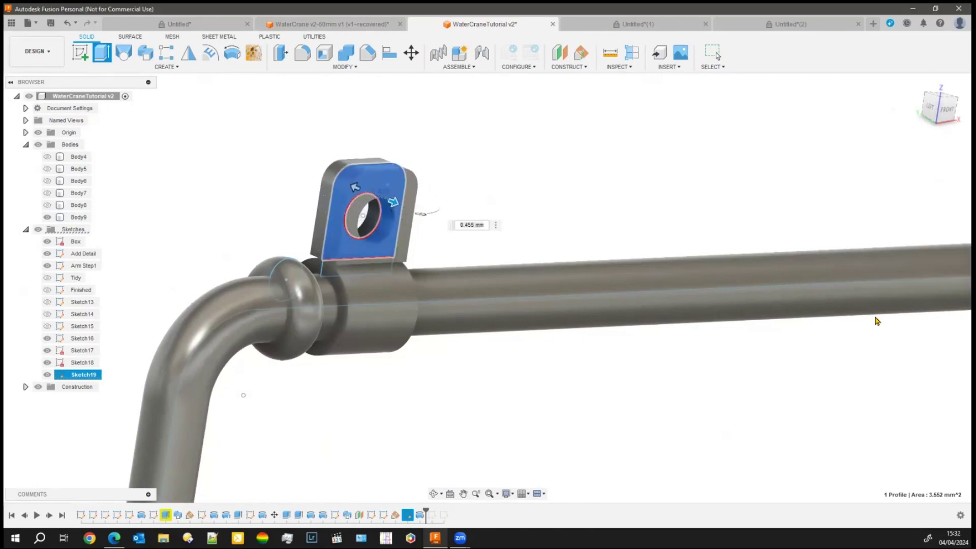
Compare the bracket with the one on the finished WaterCrane v2-60mm design, and examine where it meets the collar
{"action": "left_click", "coordinate": [331, 24]}
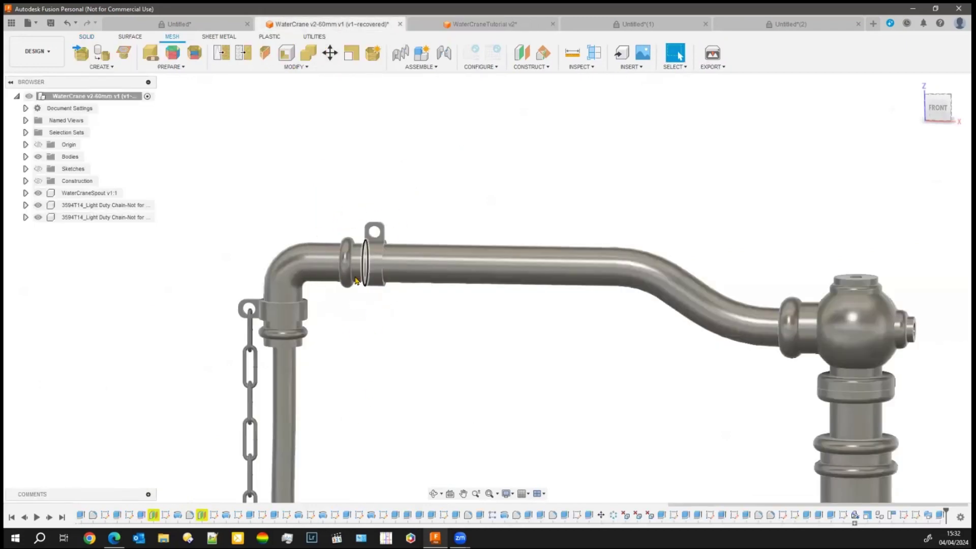
{"action": "left_click", "coordinate": [480, 24]}
{"action": "scroll", "coordinate": [388, 298], "scroll_direction": "up", "scroll_amount": 5}
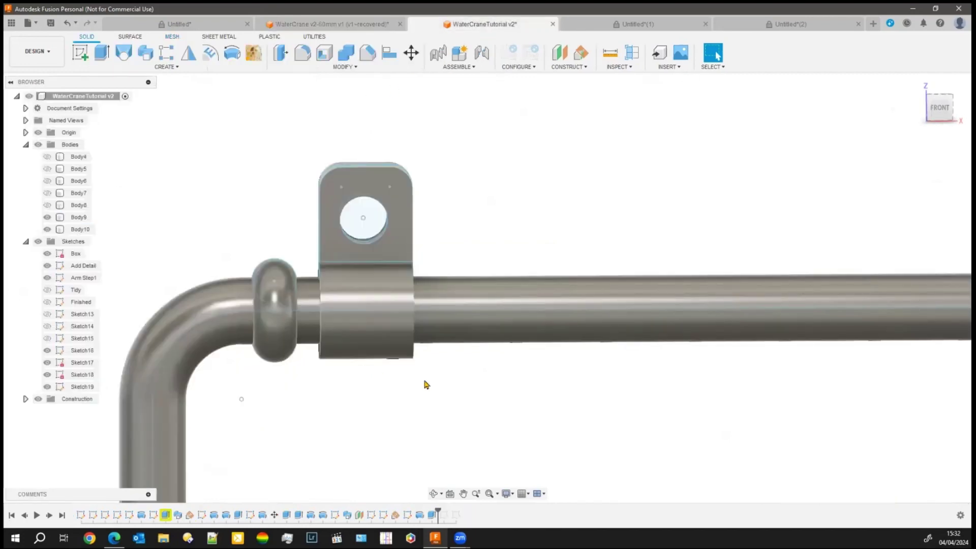
{"action": "middle_click_drag", "start_coordinate": [361, 462], "coordinate": [334, 457], "text": "shift"}
{"action": "scroll", "coordinate": [258, 356], "scroll_direction": "up", "scroll_amount": 4}
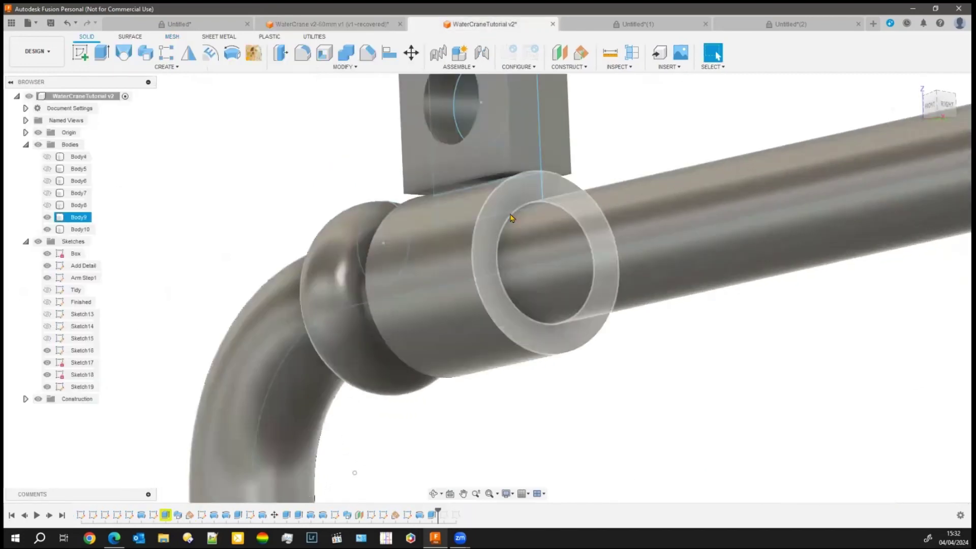
{"action": "scroll", "coordinate": [559, 127], "scroll_direction": "up", "scroll_amount": 2}
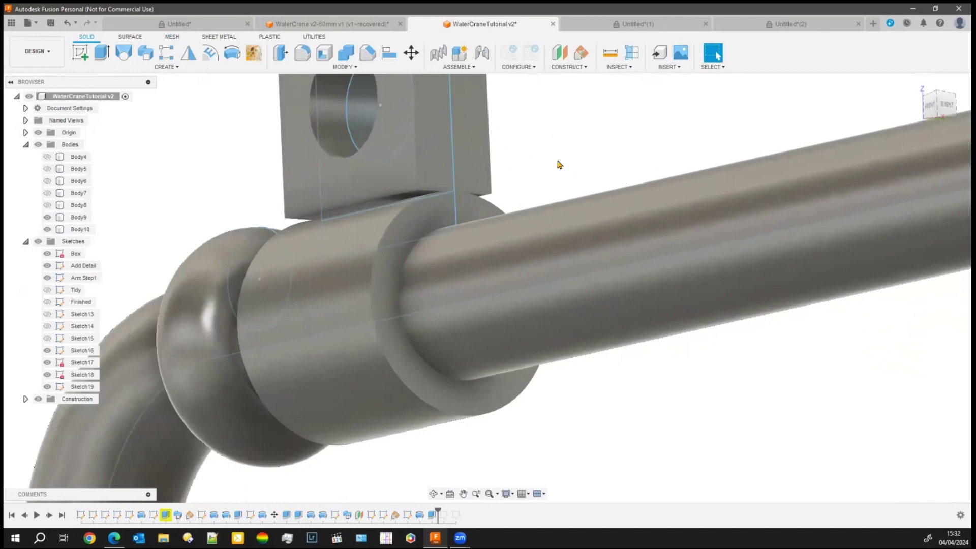
{"action": "scroll", "coordinate": [536, 185], "scroll_direction": "up", "scroll_amount": 1}
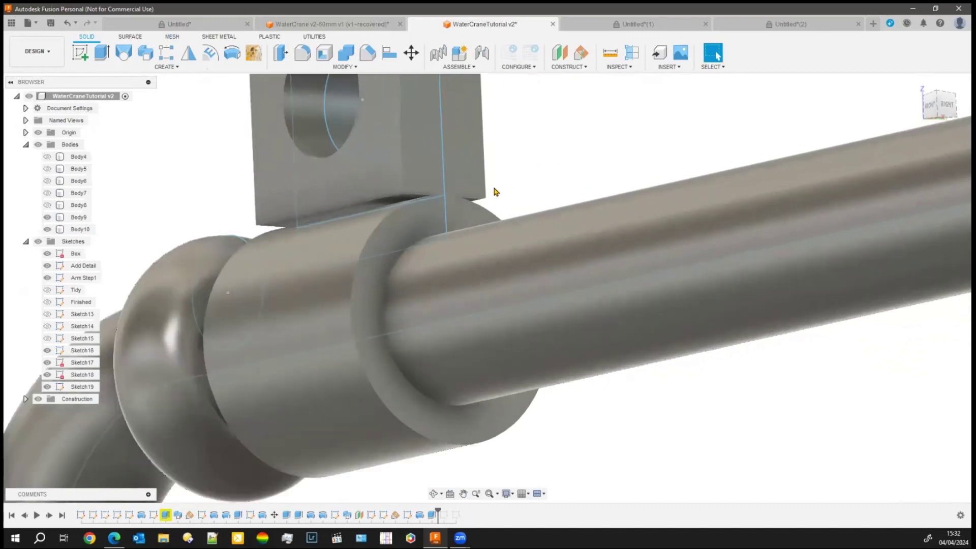
Extrude the bracket's underside face about 0.372 mm down into the collar, joining the bracket to the arm
{"action": "left_click", "coordinate": [397, 204]}
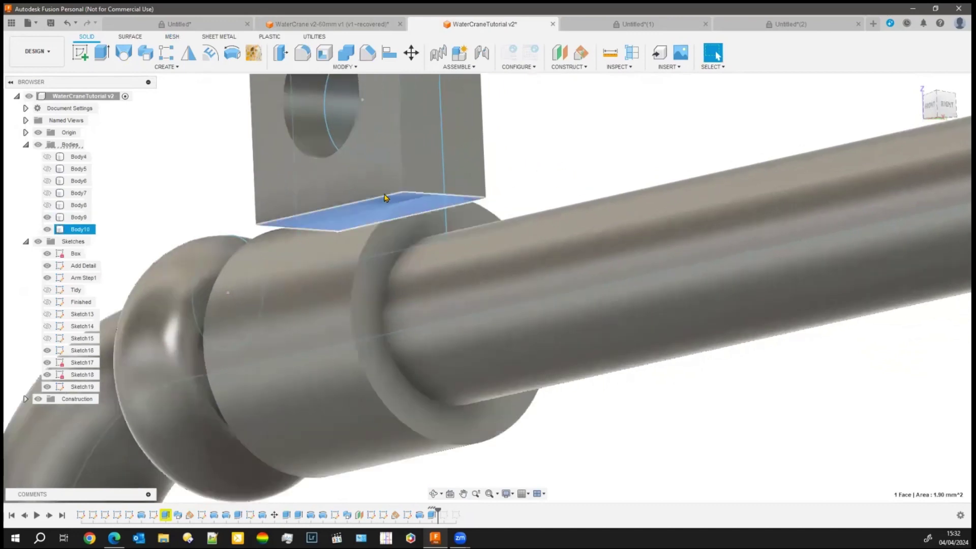
{"action": "left_click", "coordinate": [102, 53]}
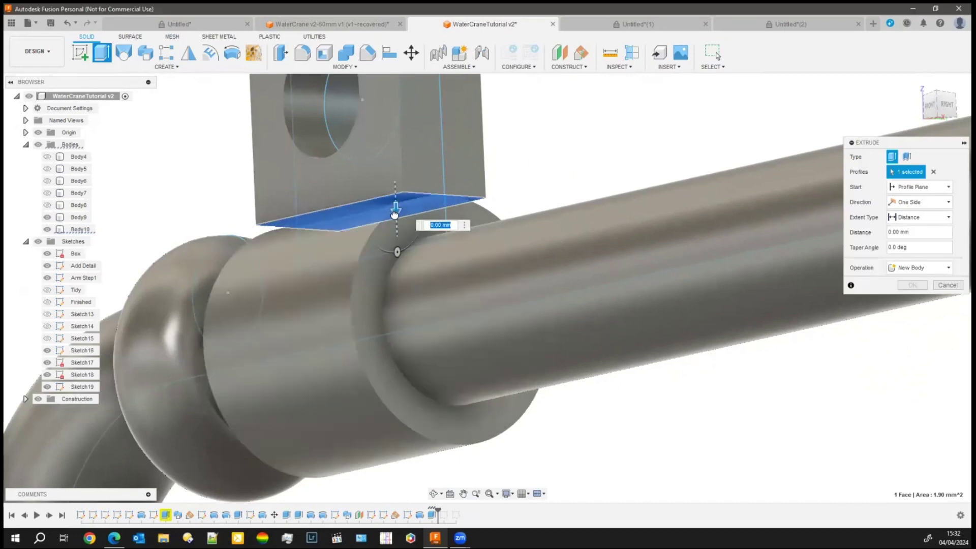
{"action": "left_click_drag", "start_coordinate": [397, 211], "coordinate": [398, 255]}
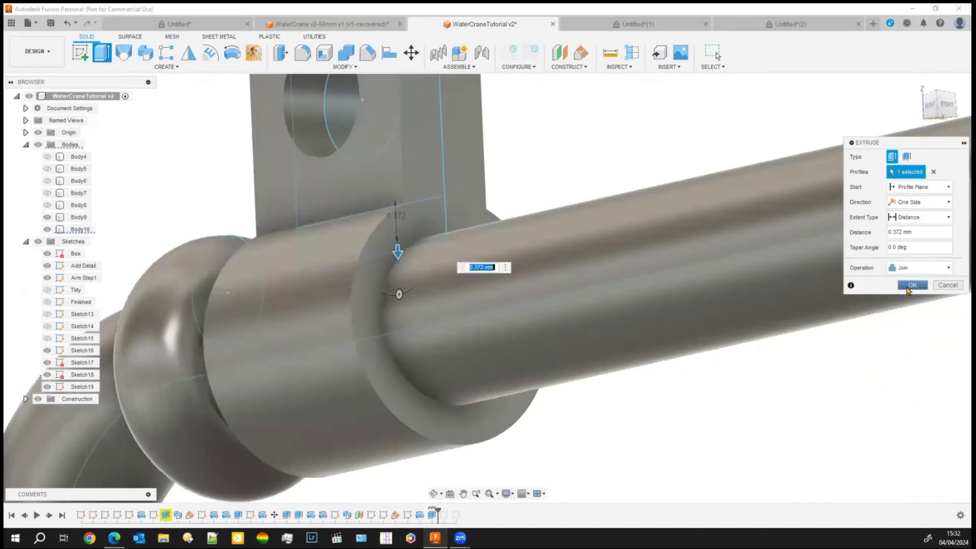
{"action": "left_click", "coordinate": [908, 290]}
{"action": "scroll", "coordinate": [567, 426], "scroll_direction": "down", "scroll_amount": 5}
{"action": "middle_click_drag", "start_coordinate": [570, 363], "coordinate": [615, 330], "text": "shift"}
{"action": "middle_click_drag", "start_coordinate": [572, 299], "coordinate": [550, 241], "text": "shift"}
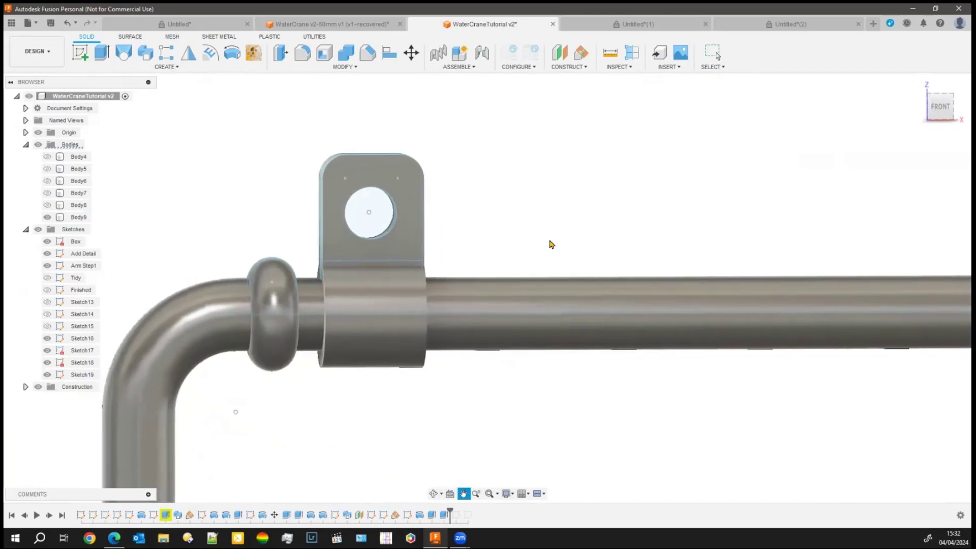
Switch to the finished WaterCrane v2-60mm design and examine the arm from its bracket to the ball joint on the column
{"action": "left_click", "coordinate": [344, 23]}
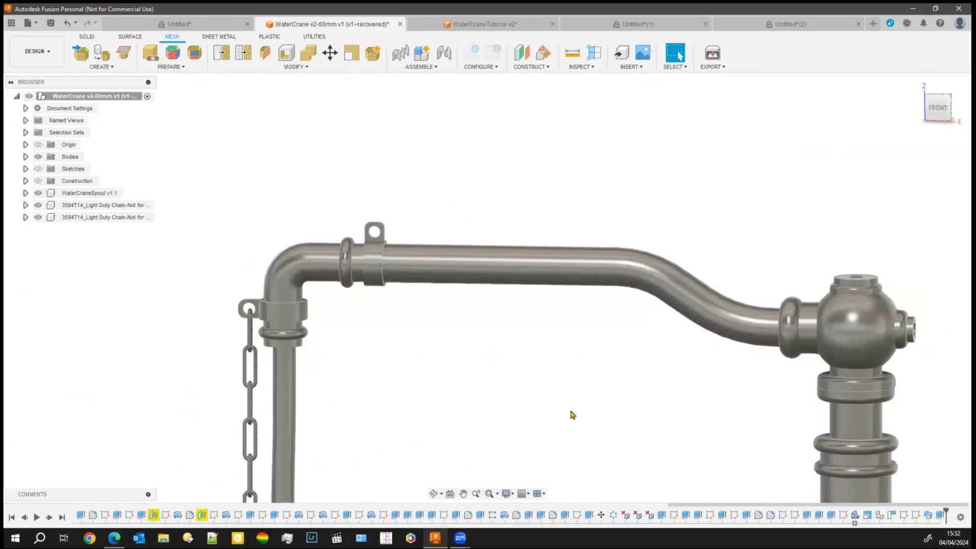
{"action": "middle_click_drag", "start_coordinate": [566, 412], "coordinate": [357, 393]}
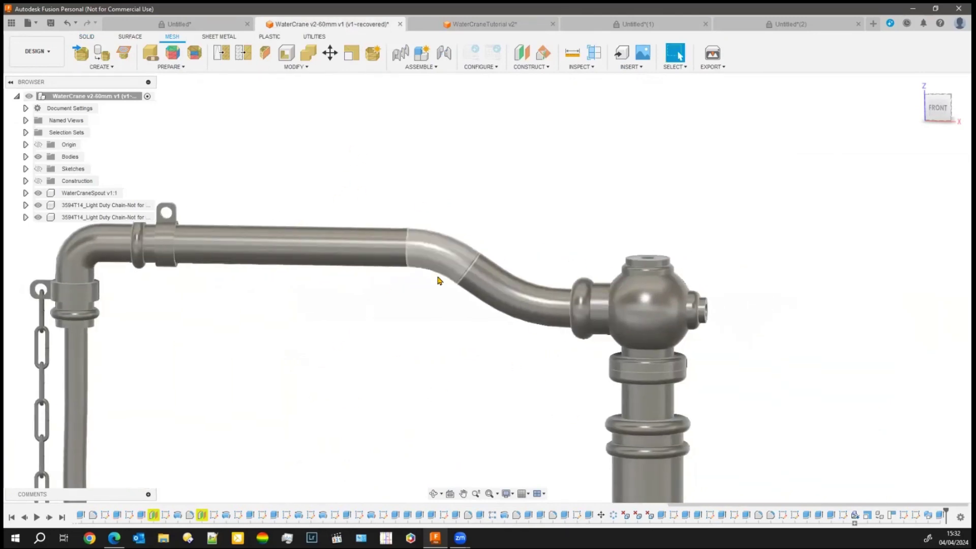
{"action": "scroll", "coordinate": [356, 129], "scroll_direction": "down", "scroll_amount": 2}
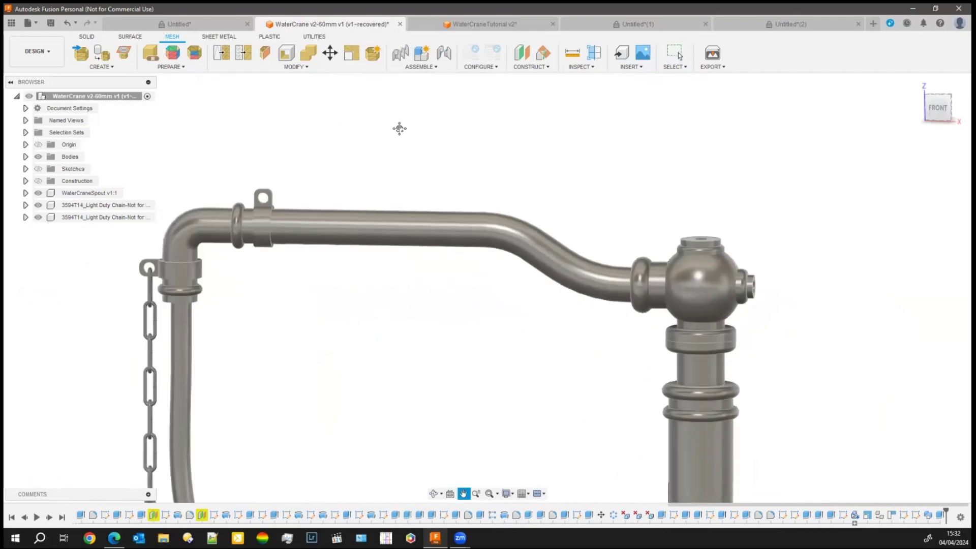